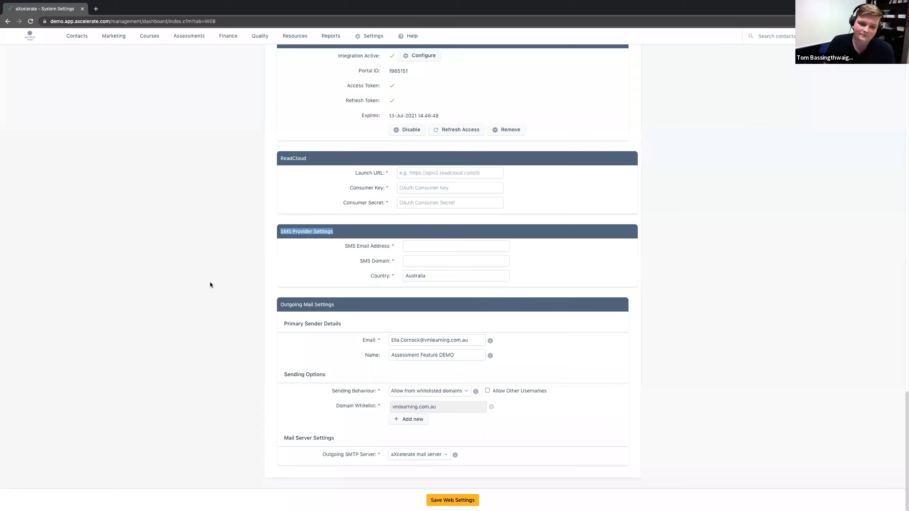
{"action": "left_click", "coordinate": [211, 282]}
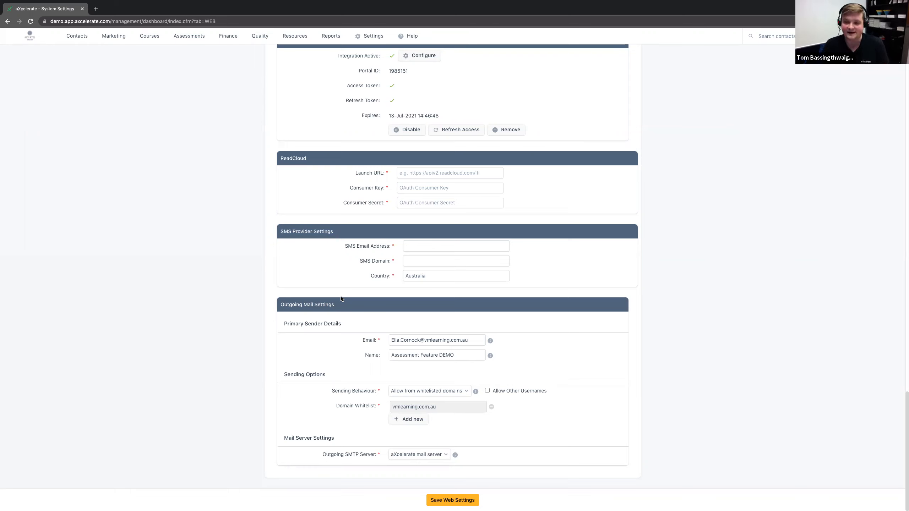
{"action": "scroll", "coordinate": [548, 117], "scroll_direction": "up", "scroll_amount": 15}
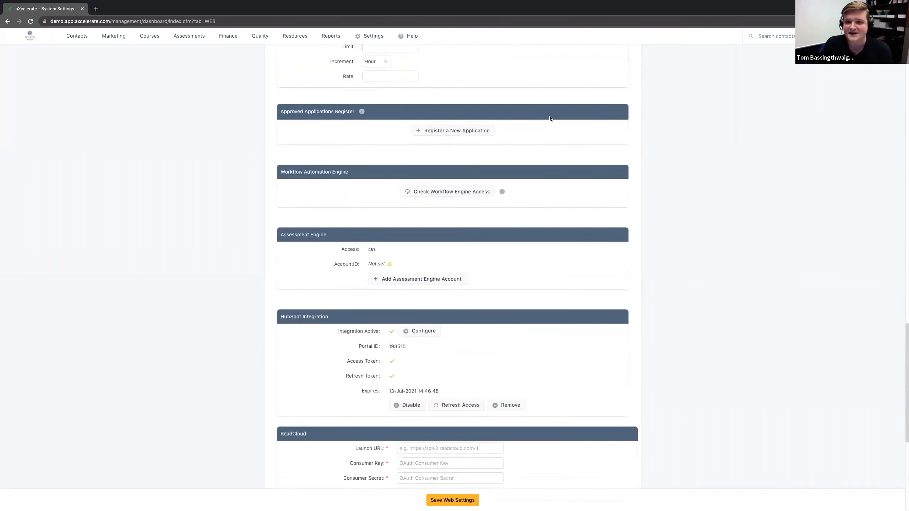
{"action": "scroll", "coordinate": [551, 118], "scroll_direction": "up", "scroll_amount": 10}
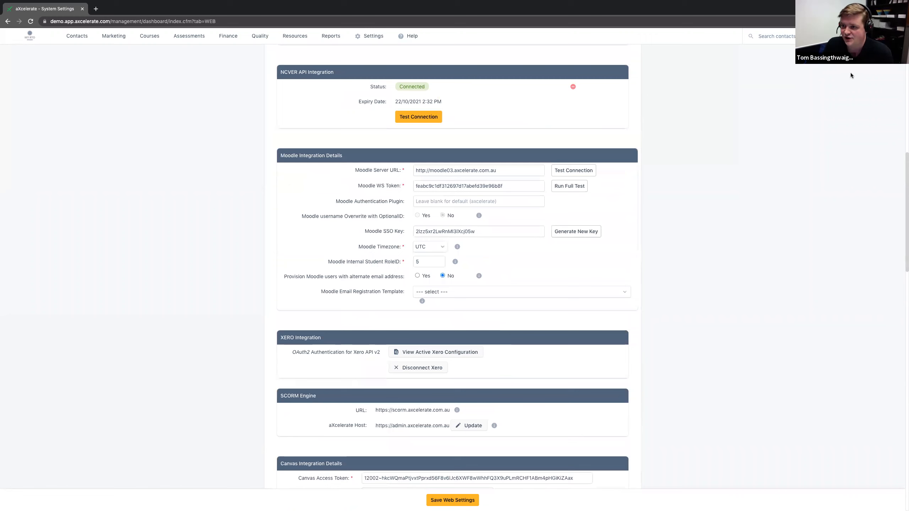
Step: Open the signed-in account's own contact profile and start a new email to that contact
{"action": "mouse_move", "coordinate": [859, 36]}
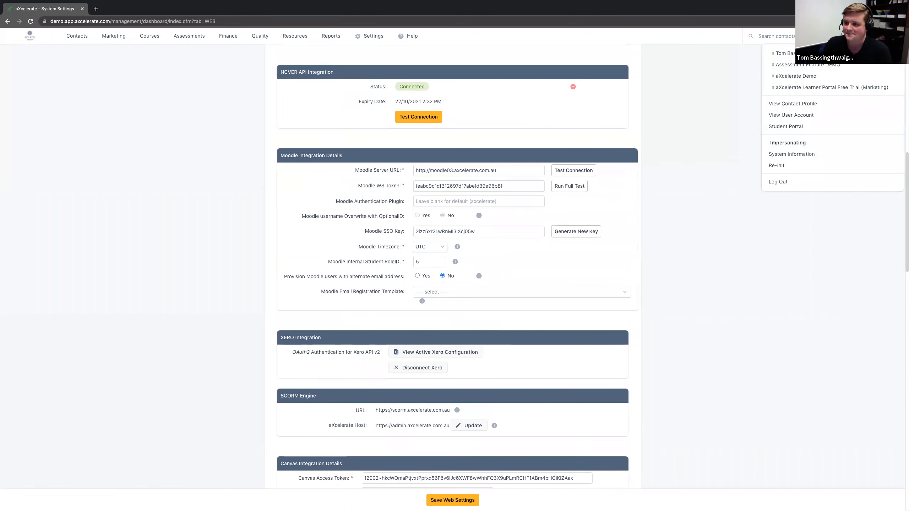
{"action": "left_click", "coordinate": [783, 106]}
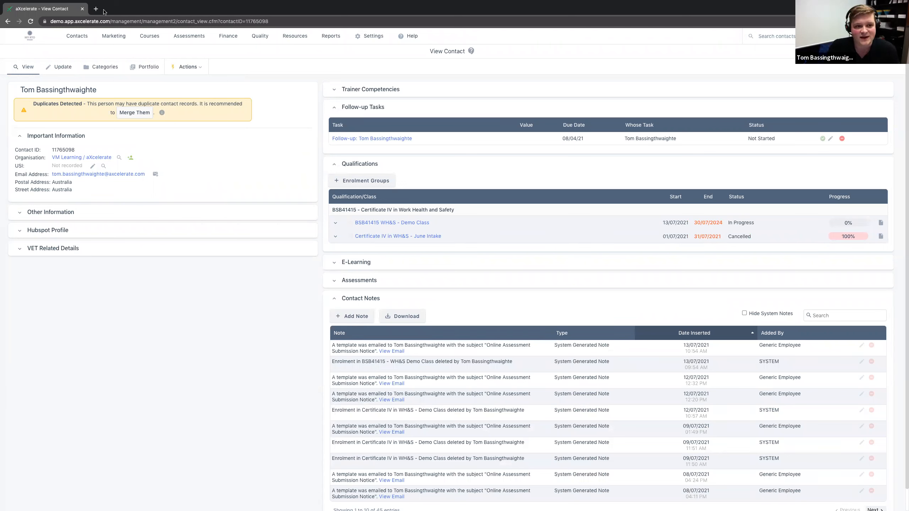
{"action": "left_click", "coordinate": [193, 68]}
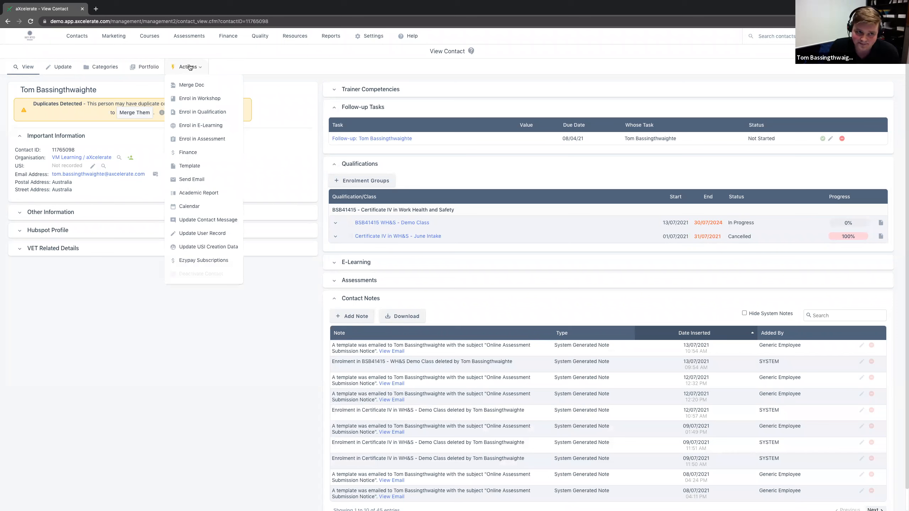
{"action": "left_click", "coordinate": [194, 180]}
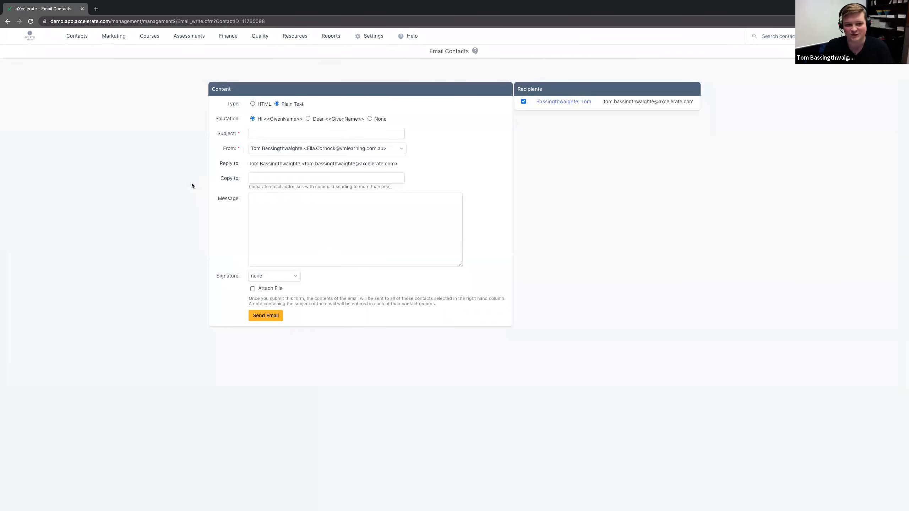
Step: Set the email's subject to "Last minute change of location"
{"action": "left_click_drag", "start_coordinate": [210, 119], "coordinate": [270, 121]}
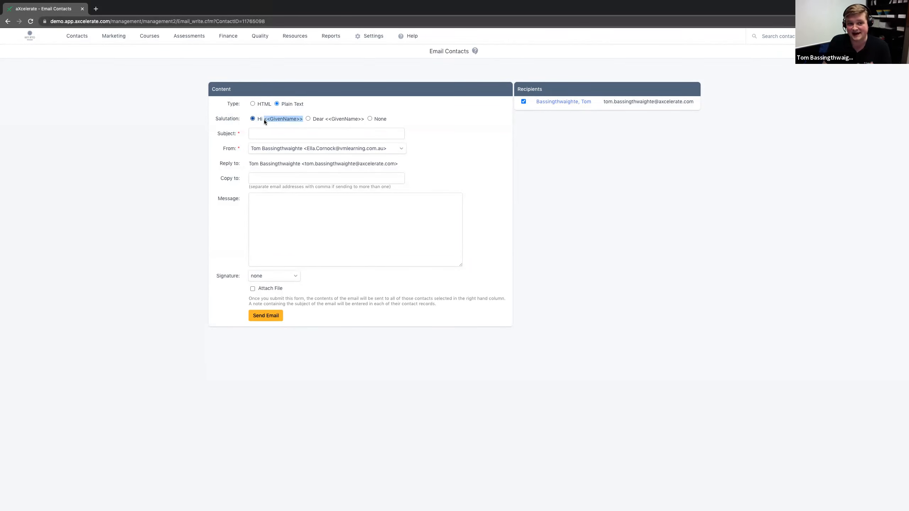
{"action": "left_click", "coordinate": [267, 131]}
{"action": "type", "text": "Last minute change of location"}
{"action": "left_click", "coordinate": [264, 225]}
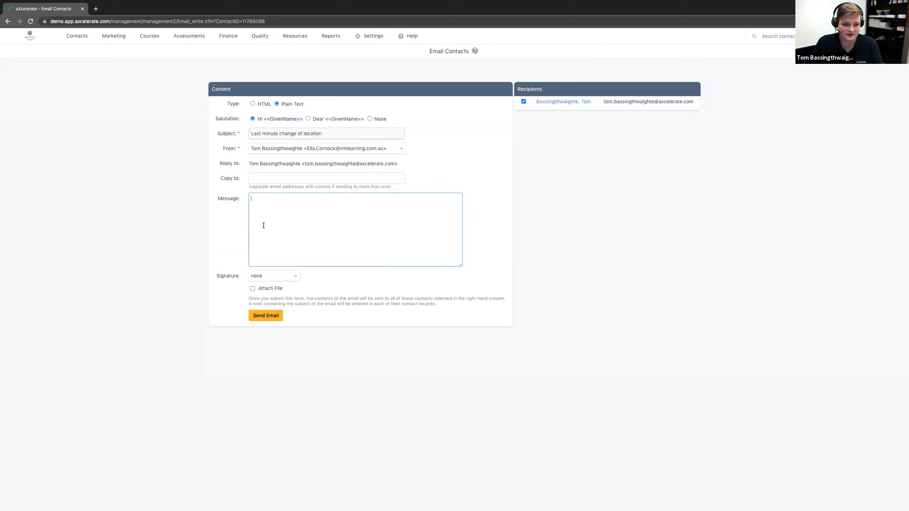
{"action": "type", "text": "Hi Tom,"}
{"action": "key", "text": "ctrl+a"}
{"action": "left_click", "coordinate": [244, 119]}
{"action": "triple_click", "coordinate": [259, 121]}
{"action": "left_click_drag", "start_coordinate": [279, 200], "coordinate": [196, 195]}
{"action": "key", "text": "BackSpace"}
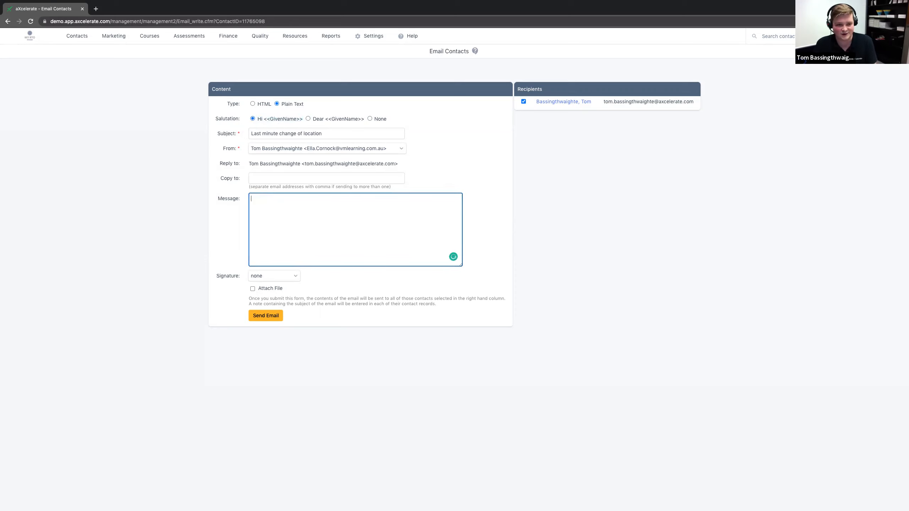
Step: Write the message "Just wanted to let you know we have had a last minute change in the location of your class."
{"action": "type", "text": "Just wanted to let"}
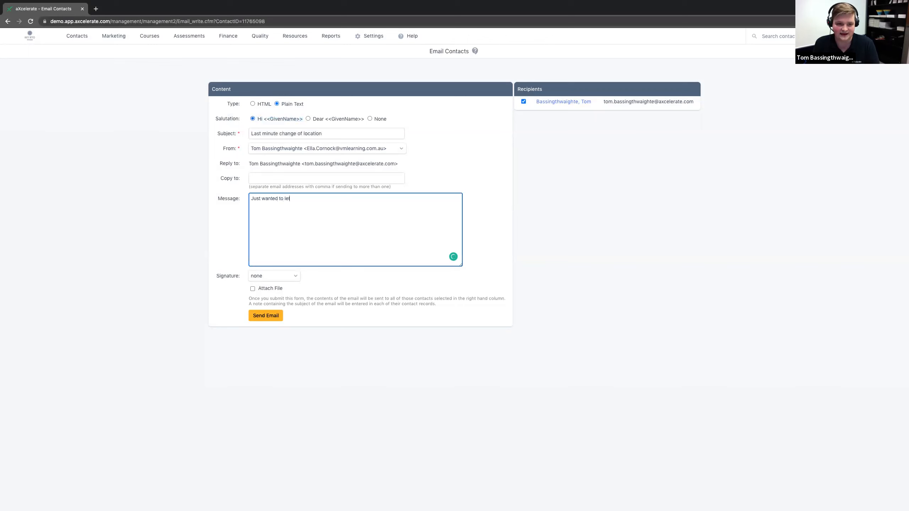
{"action": "type", "text": " you know we have had a "}
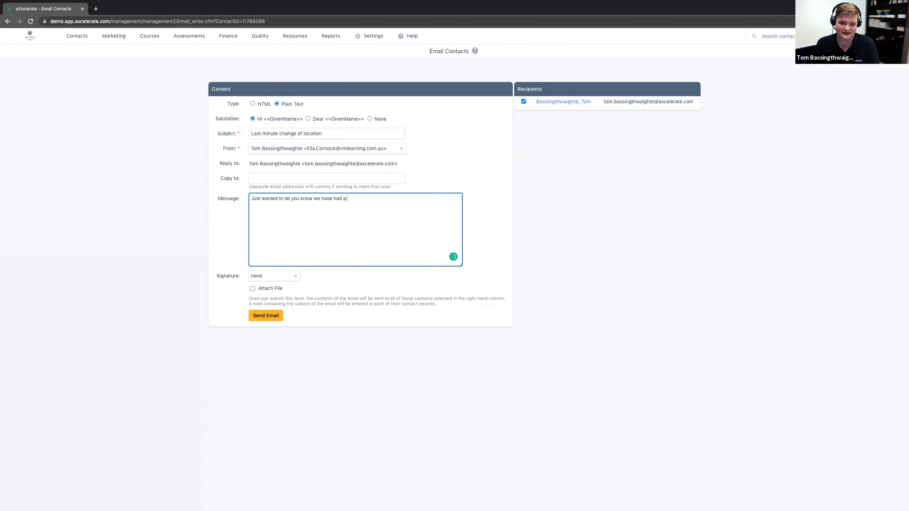
{"action": "type", "text": "last minute change in the "}
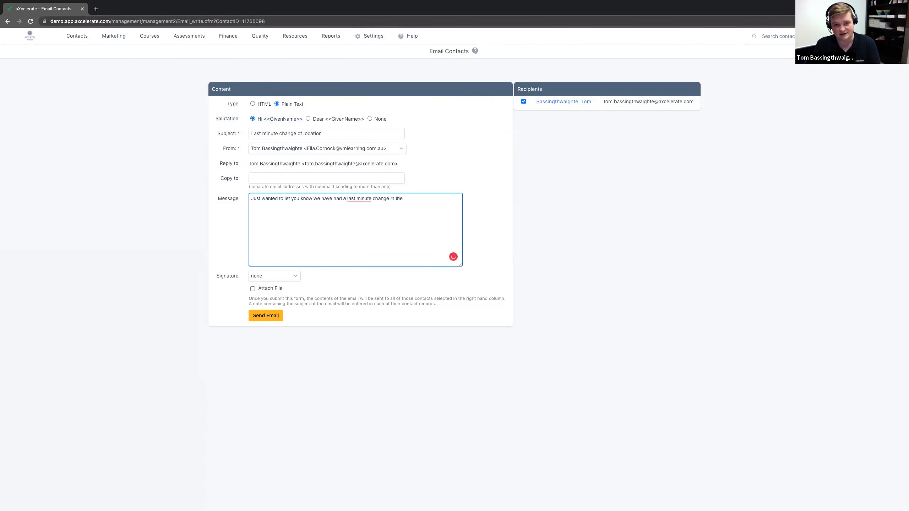
{"action": "type", "text": "location of your "}
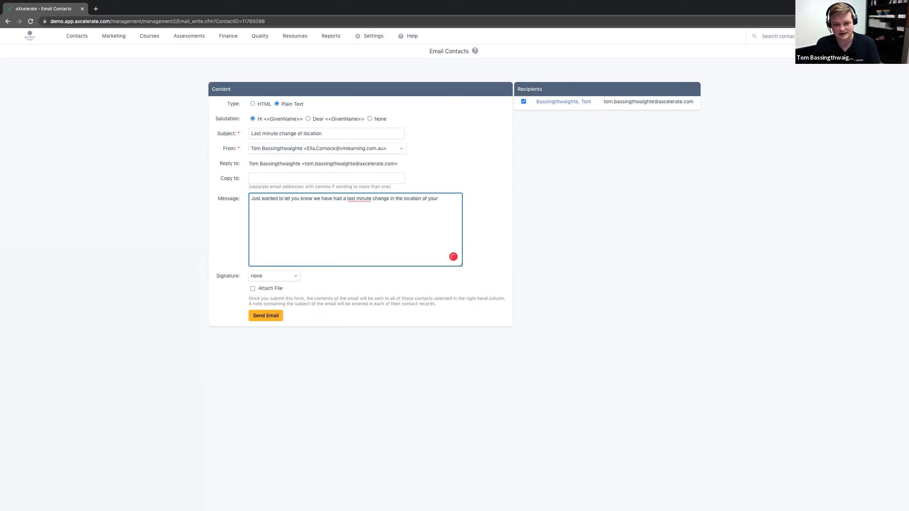
{"action": "type", "text": "class."}
Step: Add a second paragraph to the message after a blank line: "Please contact our office is you have any further questions."
{"action": "key", "text": "Return"}
{"action": "key", "text": "Return"}
{"action": "type", "text": "Plea"}
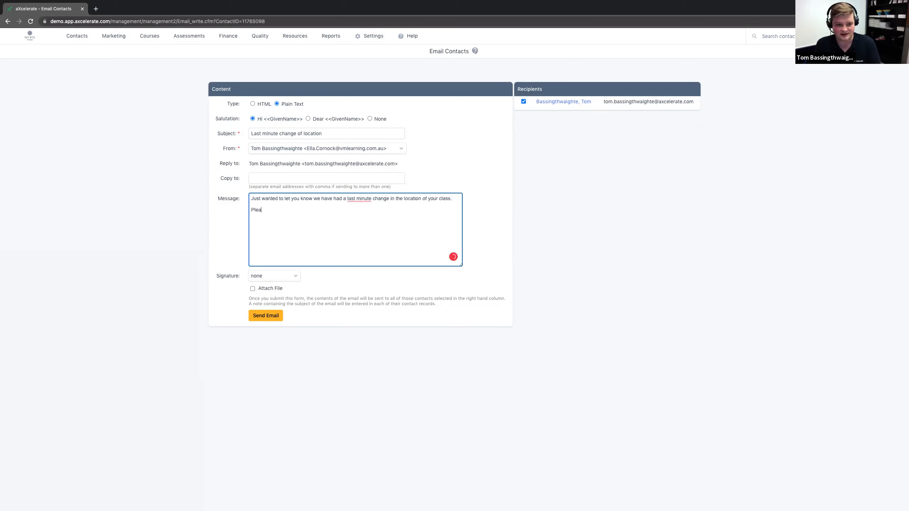
{"action": "type", "text": "se contact our office is y"}
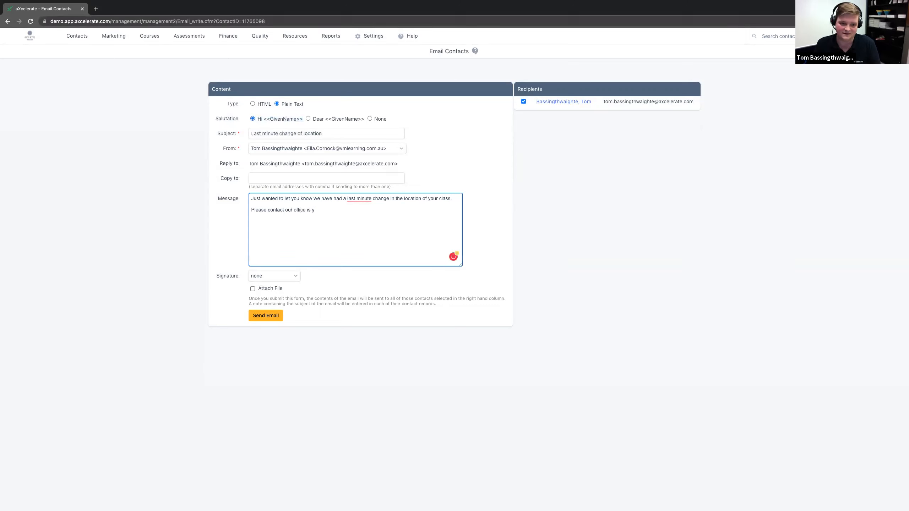
{"action": "type", "text": "ou have any further questions."}
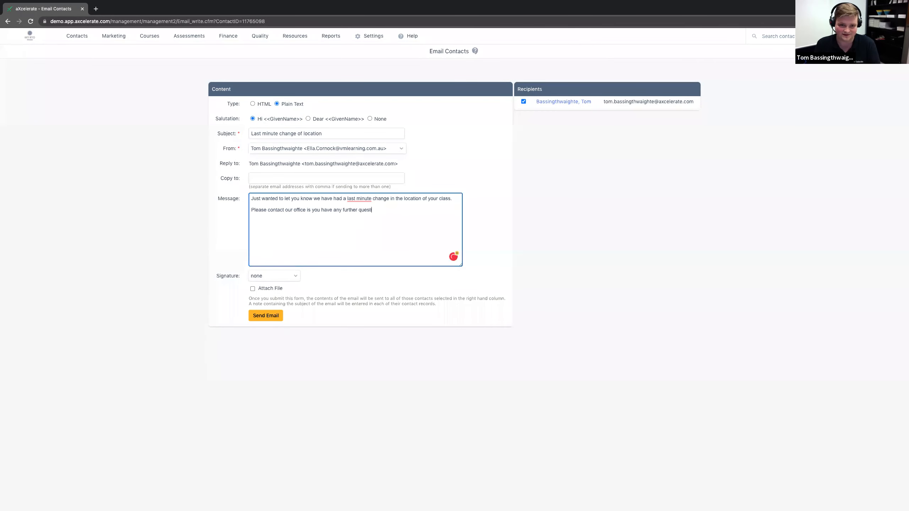
Step: Set the email's signature to Best Wishes
{"action": "left_click", "coordinate": [265, 280]}
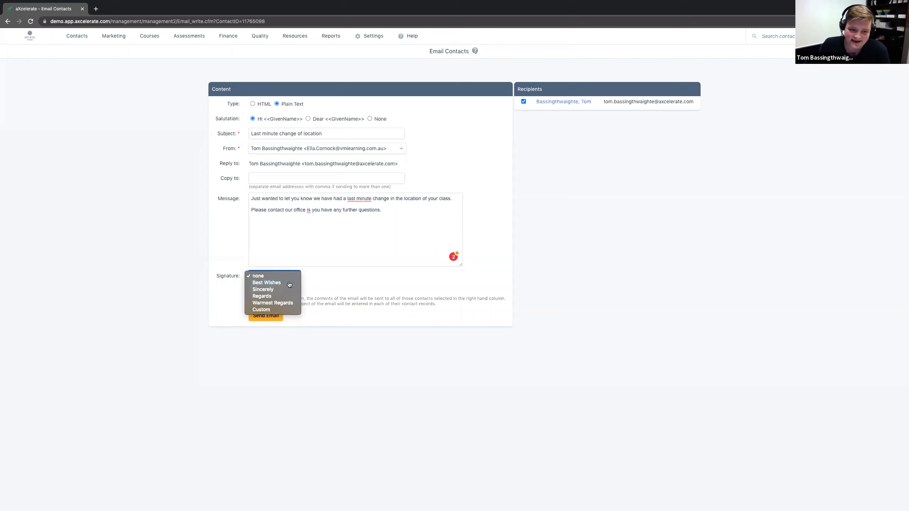
{"action": "left_click", "coordinate": [282, 283]}
{"action": "left_click", "coordinate": [380, 301]}
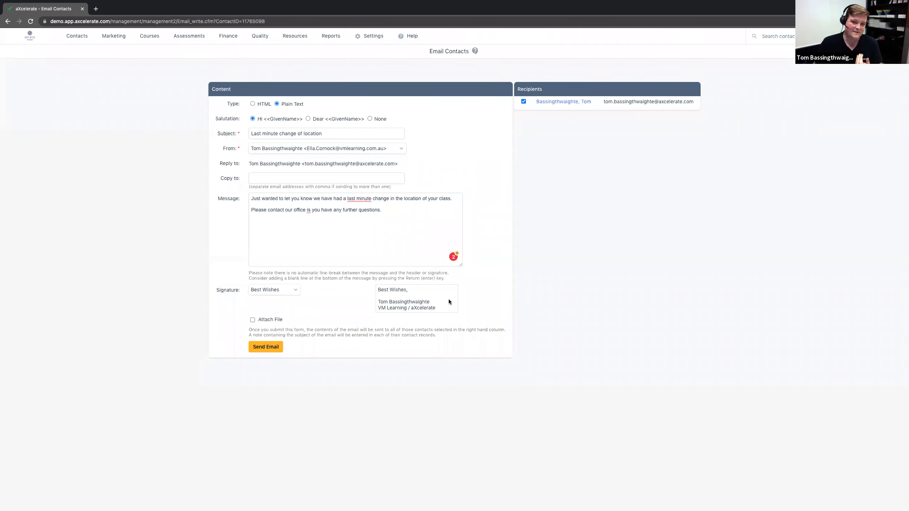
{"action": "left_click_drag", "start_coordinate": [376, 311], "coordinate": [372, 300]}
{"action": "left_click", "coordinate": [369, 301]}
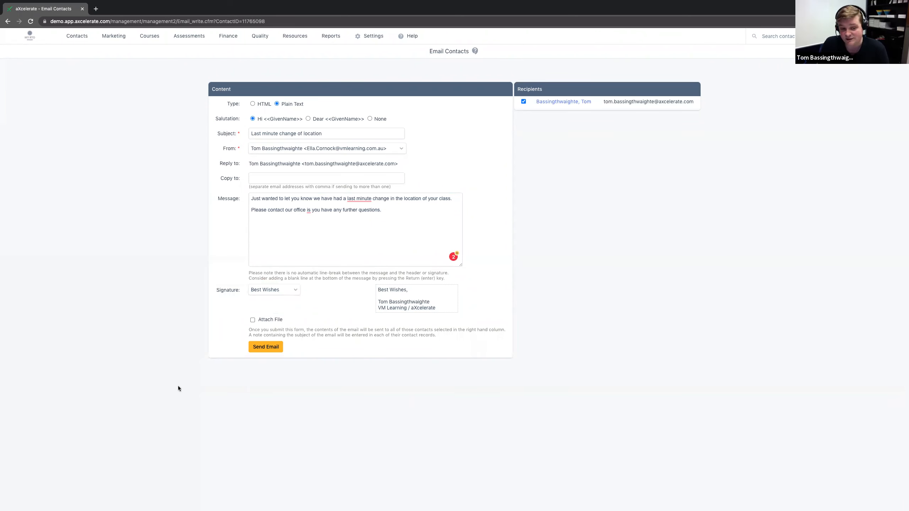
Step: Show the file attachment area briefly, hide it again, and review the email's recipient
{"action": "left_click", "coordinate": [252, 320]}
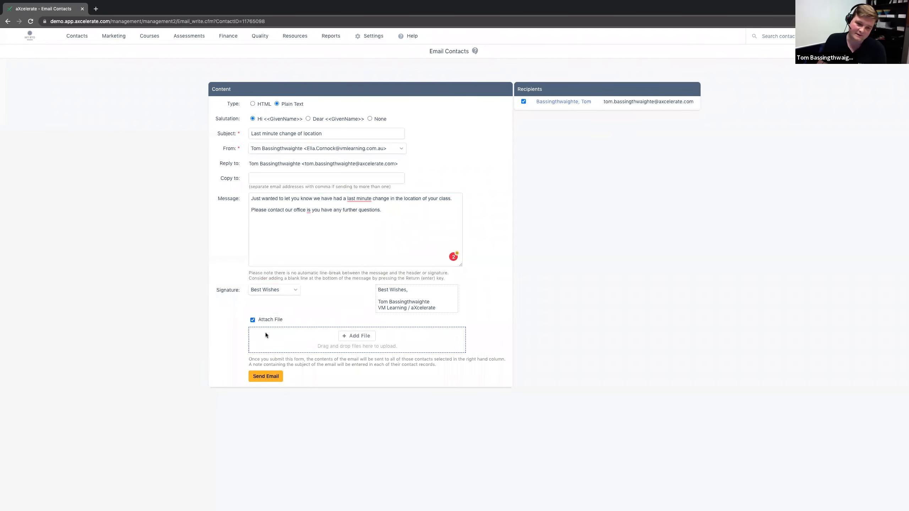
{"action": "left_click", "coordinate": [252, 320]}
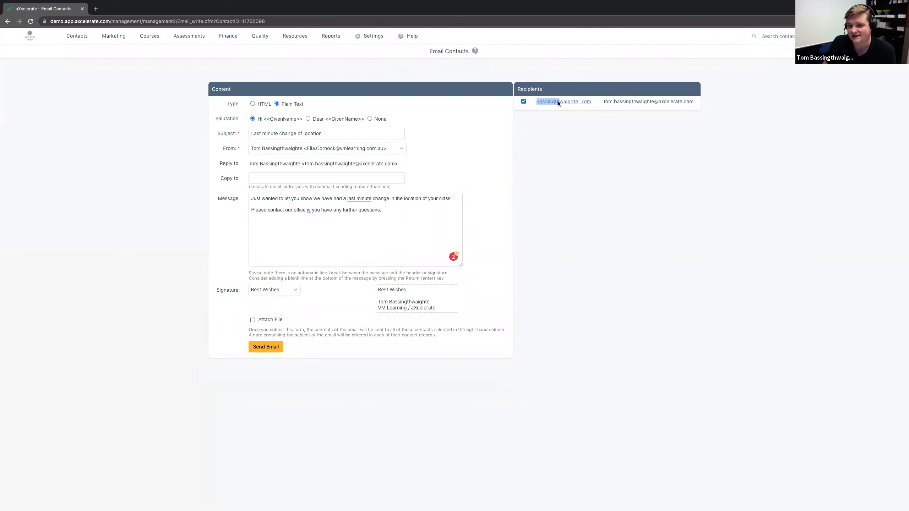
{"action": "left_click_drag", "start_coordinate": [558, 101], "coordinate": [696, 102]}
{"action": "left_click", "coordinate": [664, 132]}
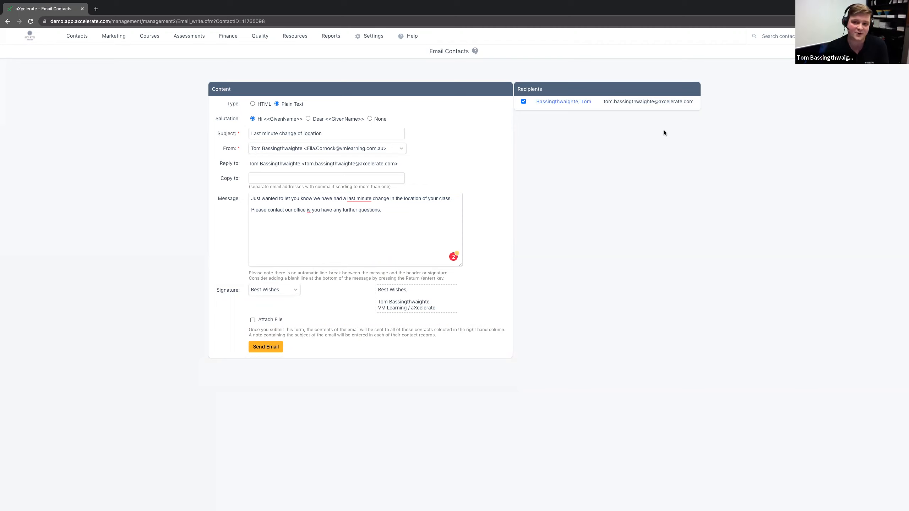
{"action": "left_click_drag", "start_coordinate": [694, 101], "coordinate": [535, 102]}
{"action": "left_click", "coordinate": [534, 102]}
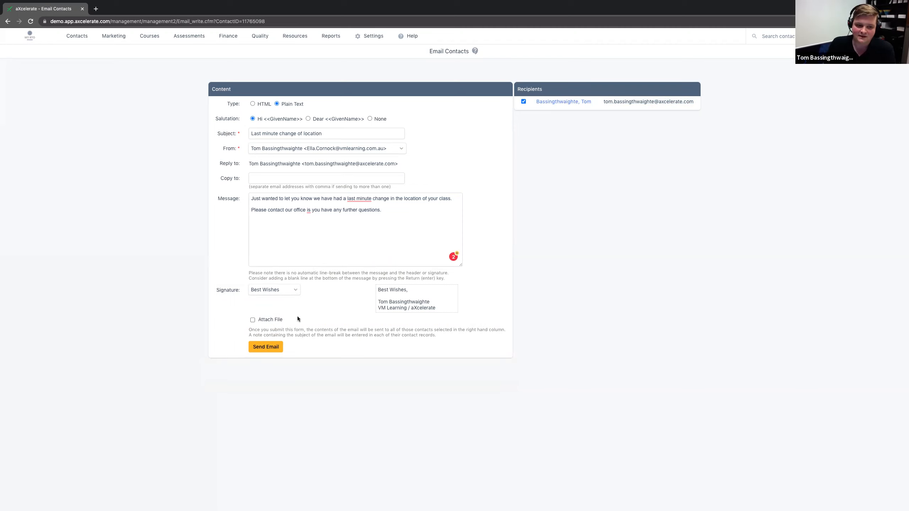
Step: Send the email and view the sent message from its entry in the contact's notes
{"action": "left_click", "coordinate": [263, 347]}
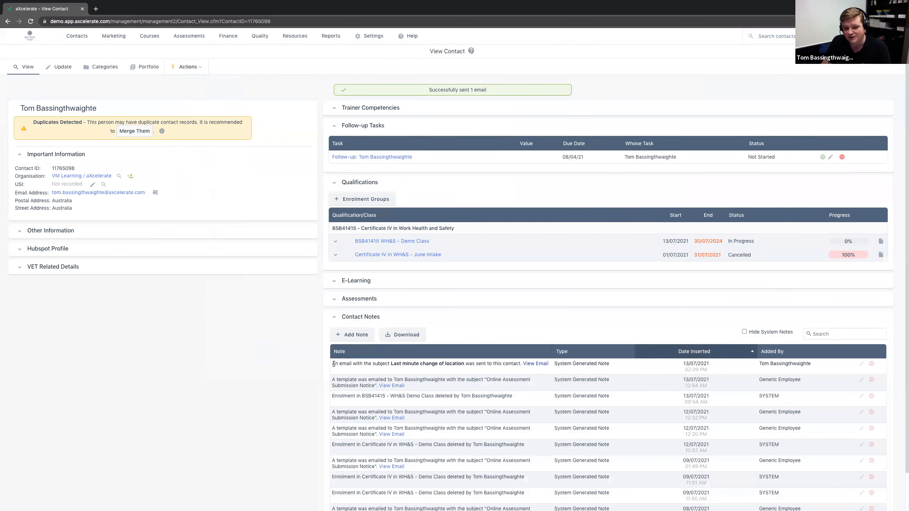
{"action": "left_click_drag", "start_coordinate": [331, 364], "coordinate": [615, 363]}
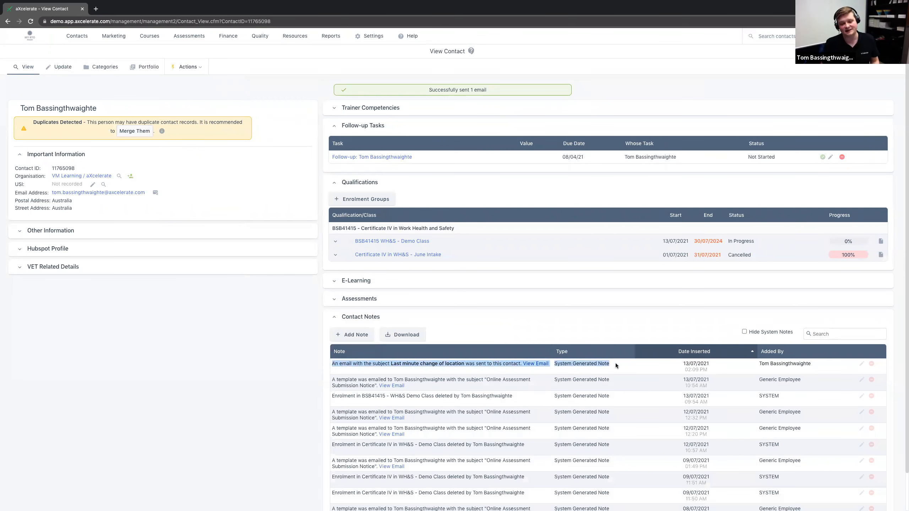
{"action": "left_click", "coordinate": [538, 333]}
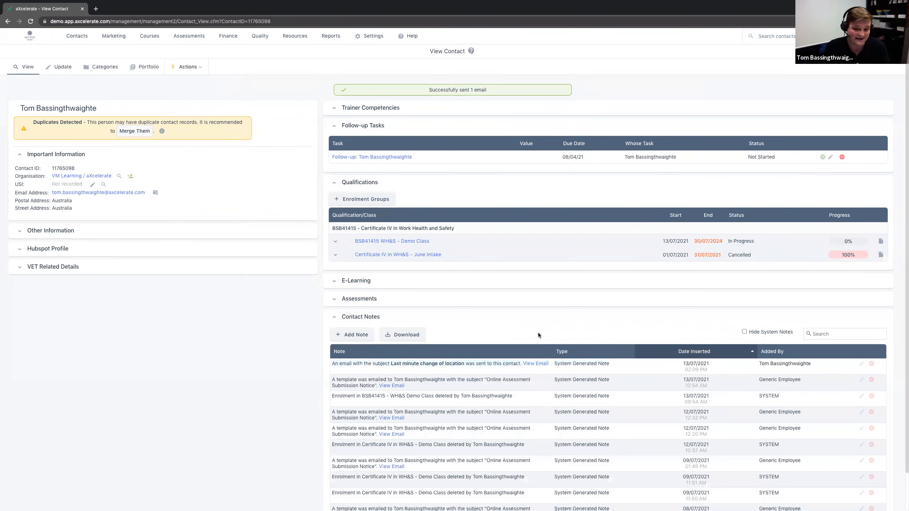
{"action": "left_click", "coordinate": [535, 364]}
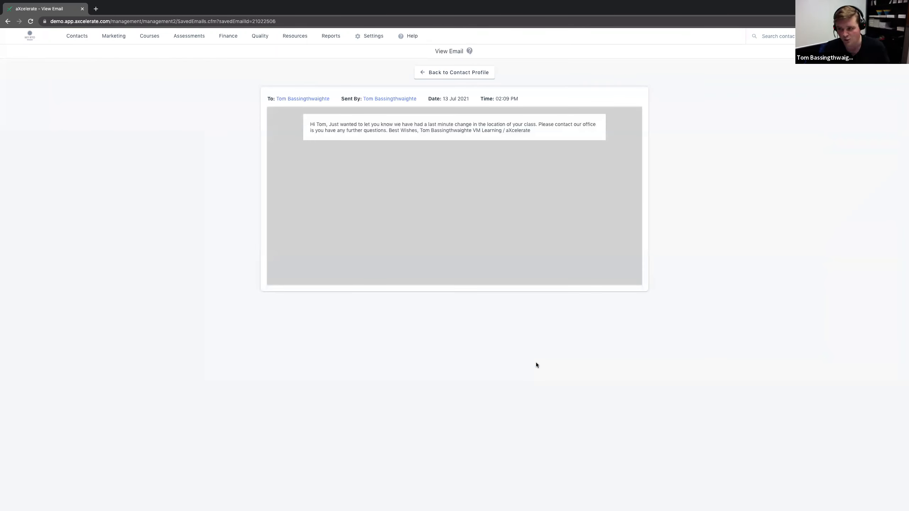
Step: Open the class list, check the BSB41415 WH&S - July Intake class and return to the list
{"action": "left_click", "coordinate": [6, 21]}
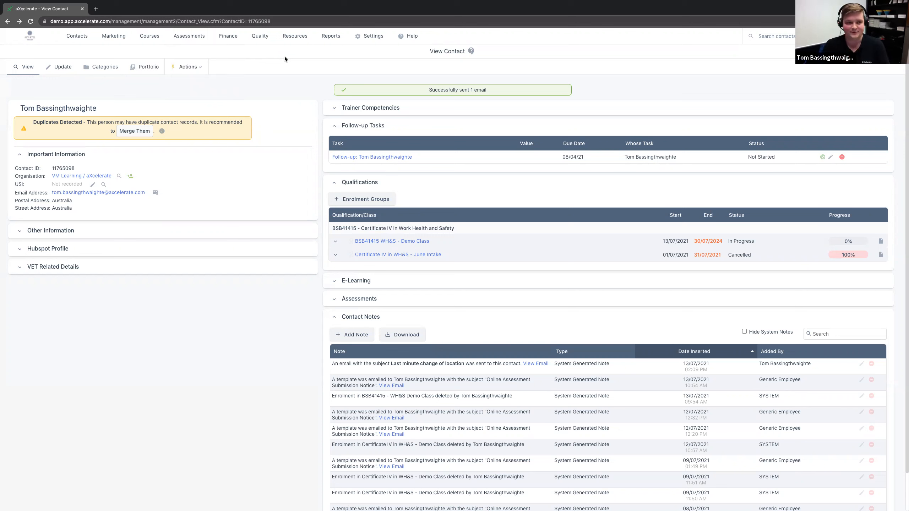
{"action": "mouse_move", "coordinate": [150, 36]}
{"action": "left_click", "coordinate": [246, 68]}
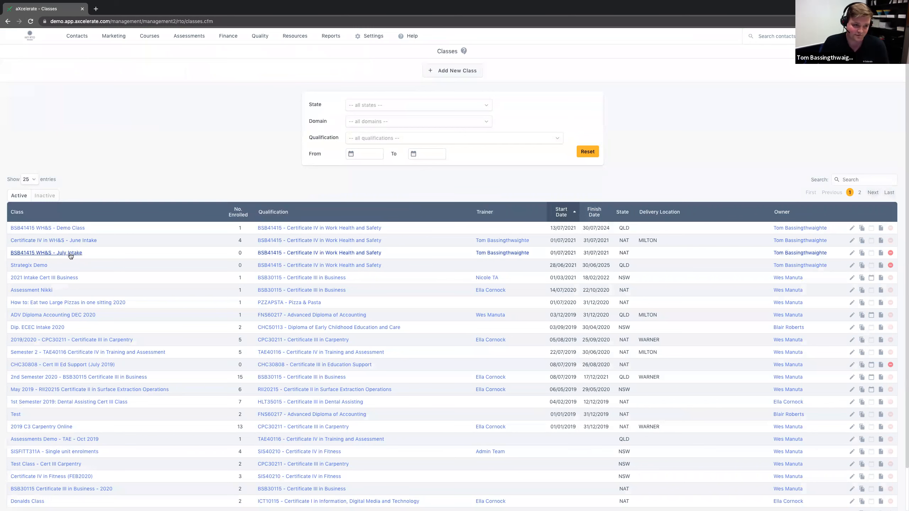
{"action": "left_click", "coordinate": [55, 255]}
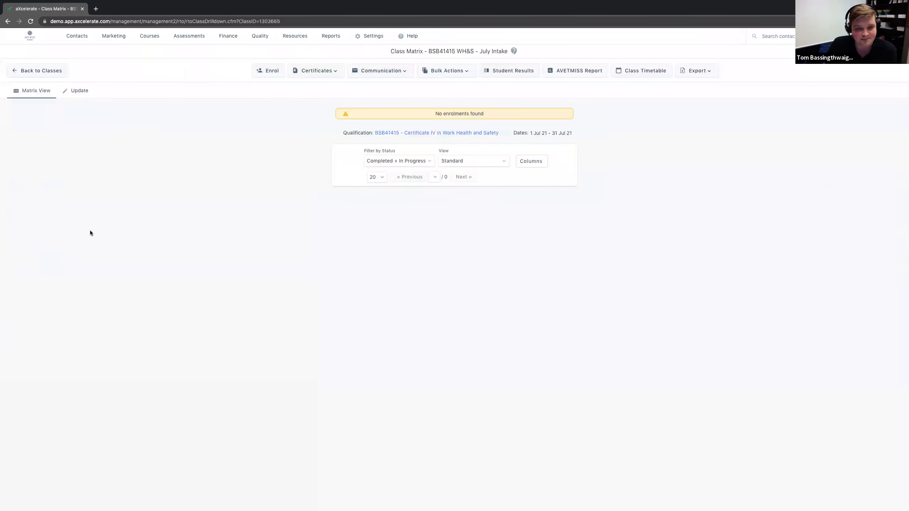
{"action": "left_click", "coordinate": [8, 22]}
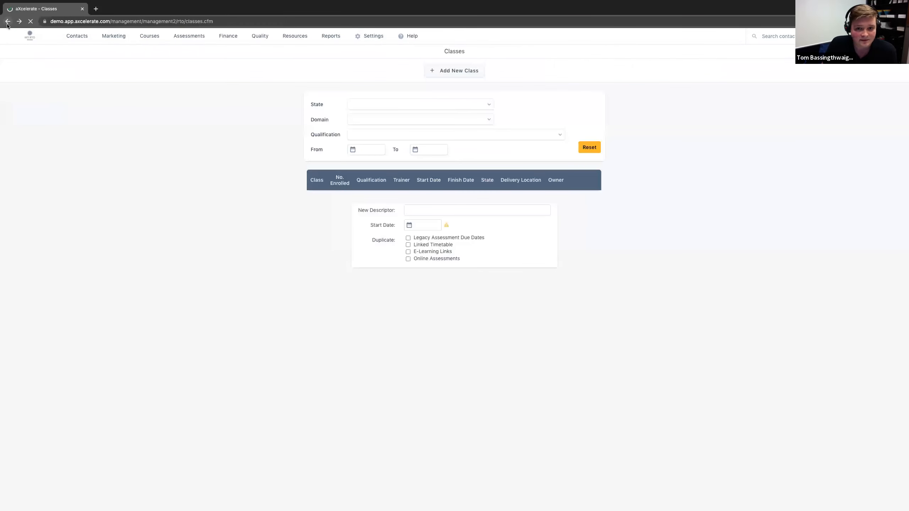
Step: Open the Certificate IV in WH&S - June Intake class and start a generic email or SMS to its students
{"action": "left_click", "coordinate": [71, 242]}
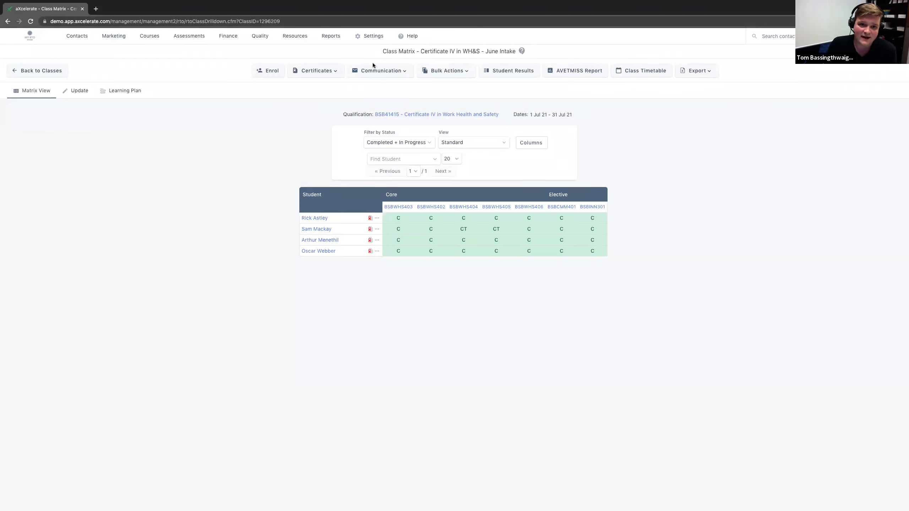
{"action": "left_click", "coordinate": [397, 71]}
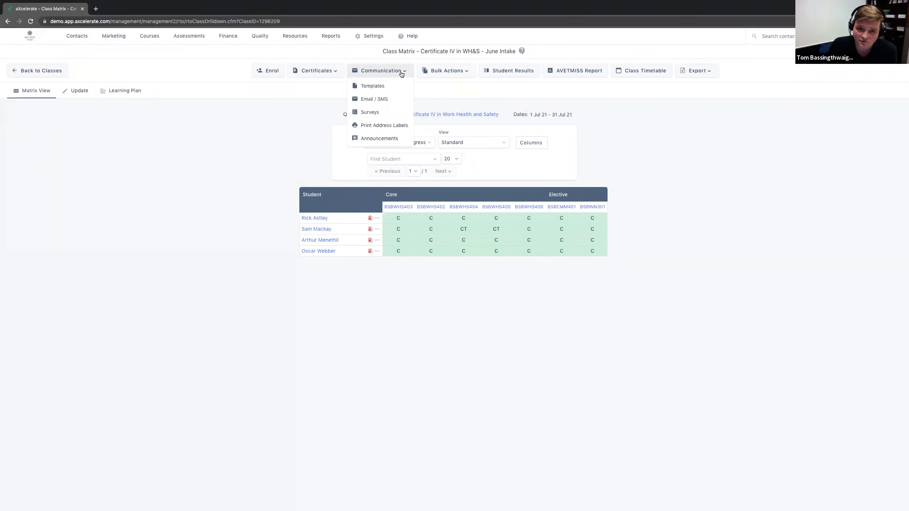
{"action": "left_click", "coordinate": [375, 99]}
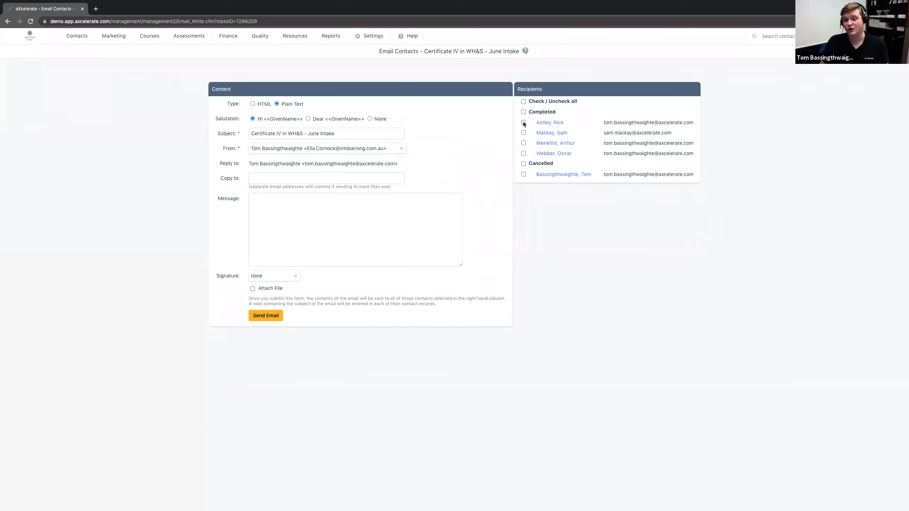
Step: Select all listed recipients and change the email's subject to "Certificate IV in WH&S - Thank you!"
{"action": "left_click", "coordinate": [524, 101]}
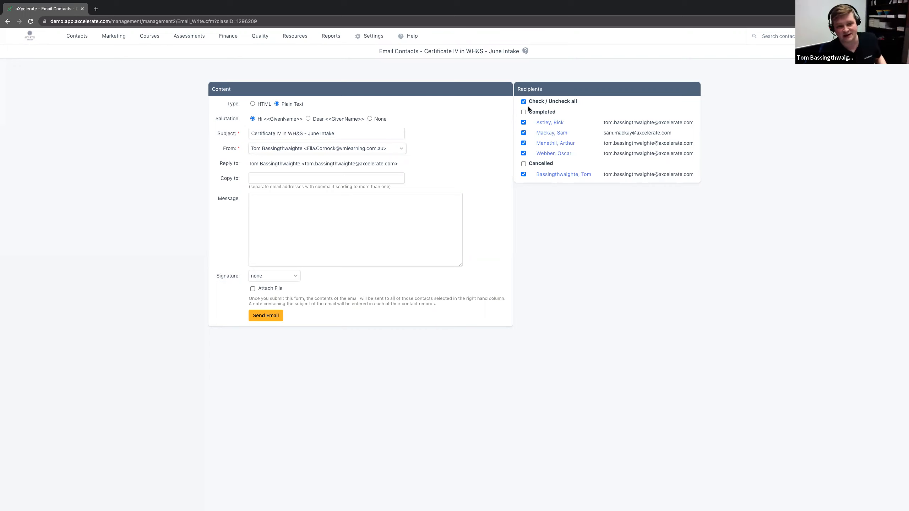
{"action": "left_click_drag", "start_coordinate": [347, 134], "coordinate": [315, 134]}
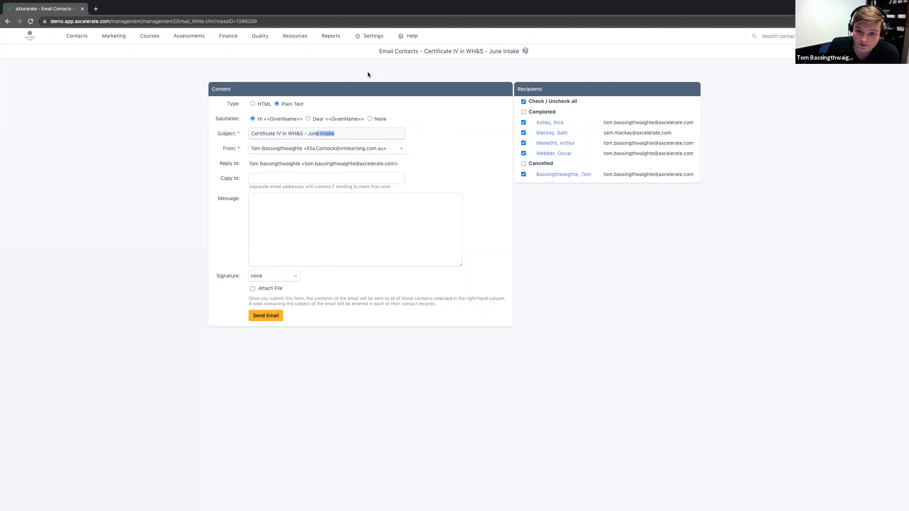
{"action": "left_click", "coordinate": [267, 135]}
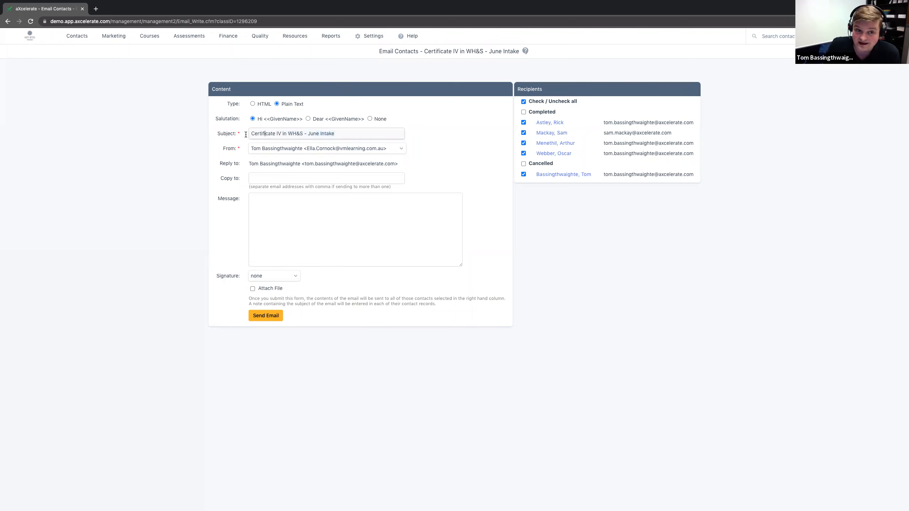
{"action": "left_click", "coordinate": [344, 133]}
{"action": "left_click", "coordinate": [312, 131], "text": "shift"}
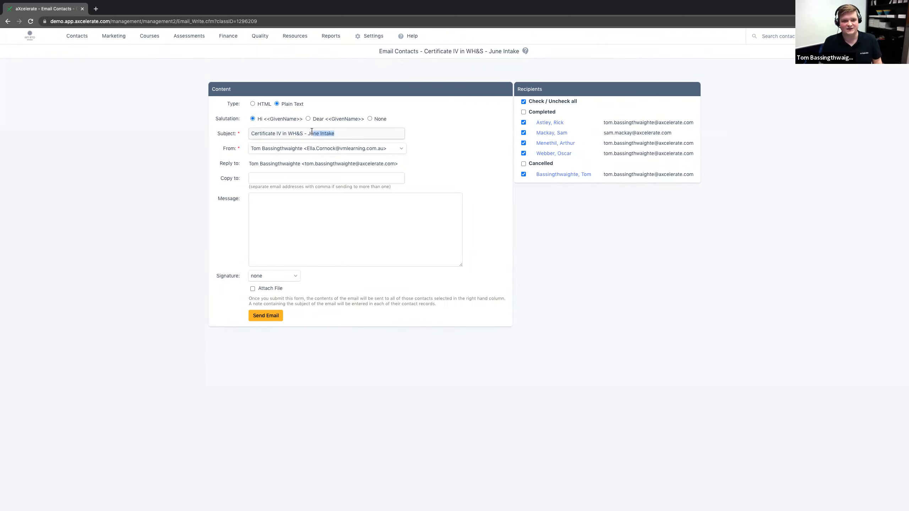
{"action": "left_click", "coordinate": [308, 131], "text": "shift"}
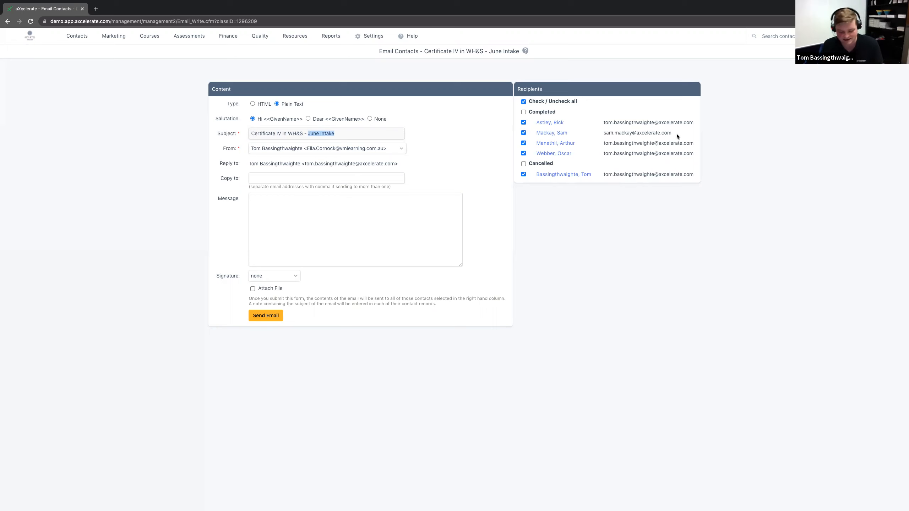
{"action": "type", "text": "Thank you!"}
Step: Begin the message with "Thank you for completing the course!" followed by a blank line
{"action": "left_click", "coordinate": [363, 219]}
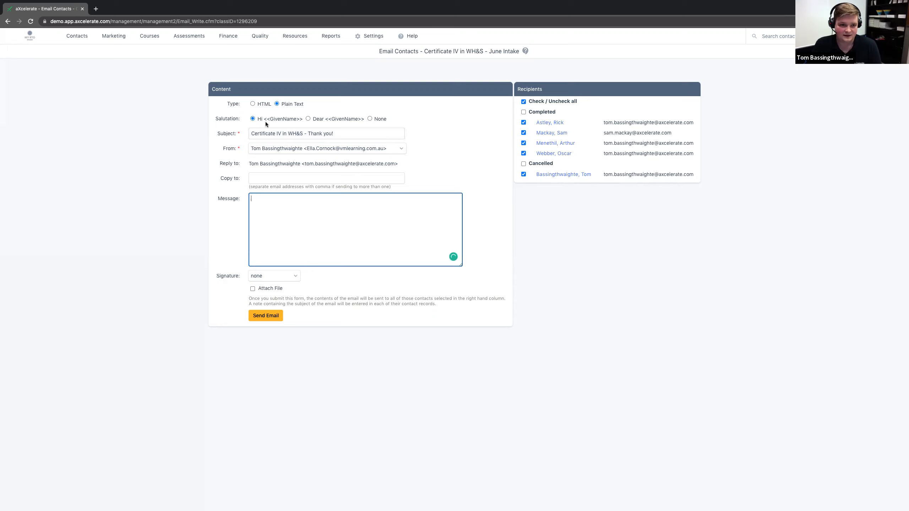
{"action": "type", "text": "Thank you for completing the course!"}
{"action": "key", "text": "Return"}
{"action": "key", "text": "Return"}
Step: Begin the second paragraph with "Shortly we will send you a Survey, and", correcting the spelling of "Survey"
{"action": "type", "text": "Shortly we w"}
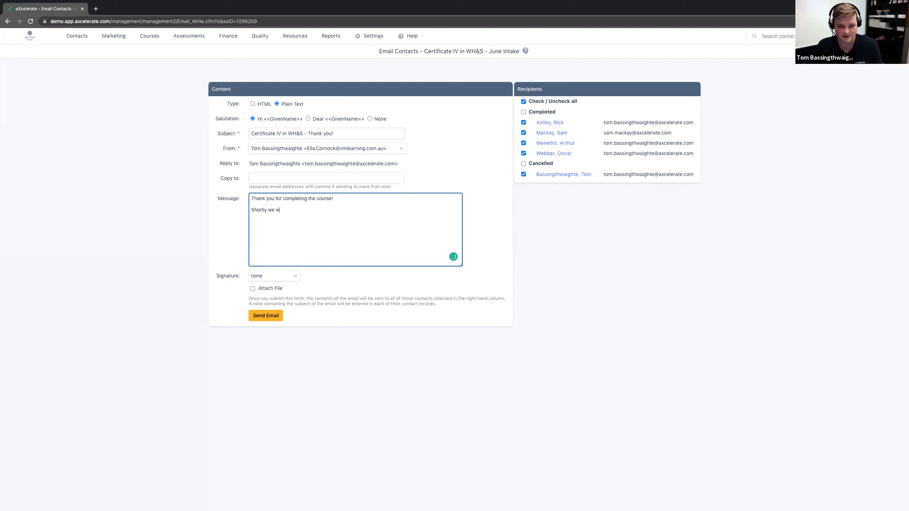
{"action": "type", "text": "ill send you a Sruvey"}
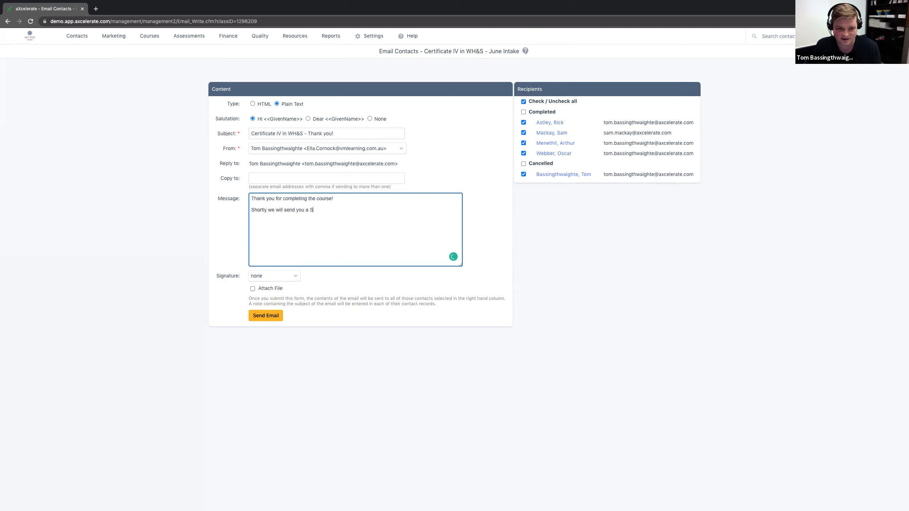
{"action": "key", "text": "BackSpace"}
{"action": "key", "text": "BackSpace"}
{"action": "key", "text": "BackSpace"}
{"action": "key", "text": "BackSpace"}
{"action": "type", "text": "ey, and w"}
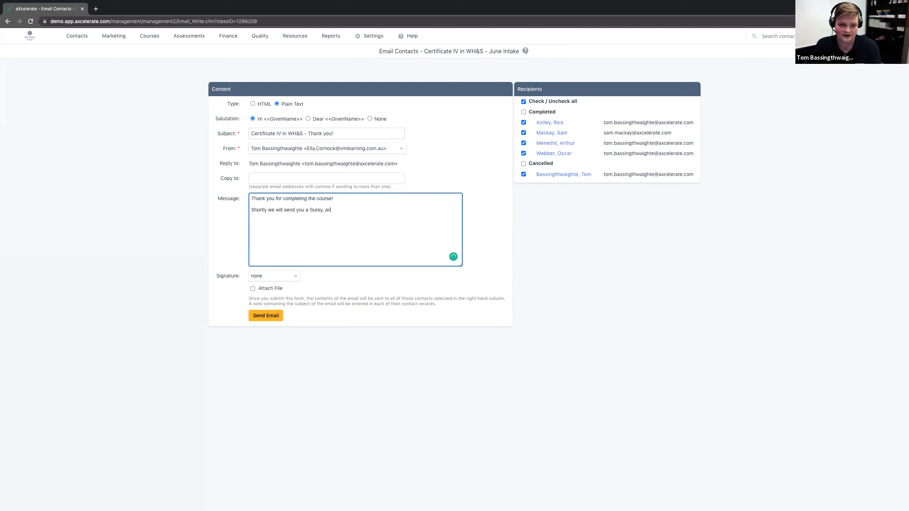
{"action": "double_click", "coordinate": [315, 209]}
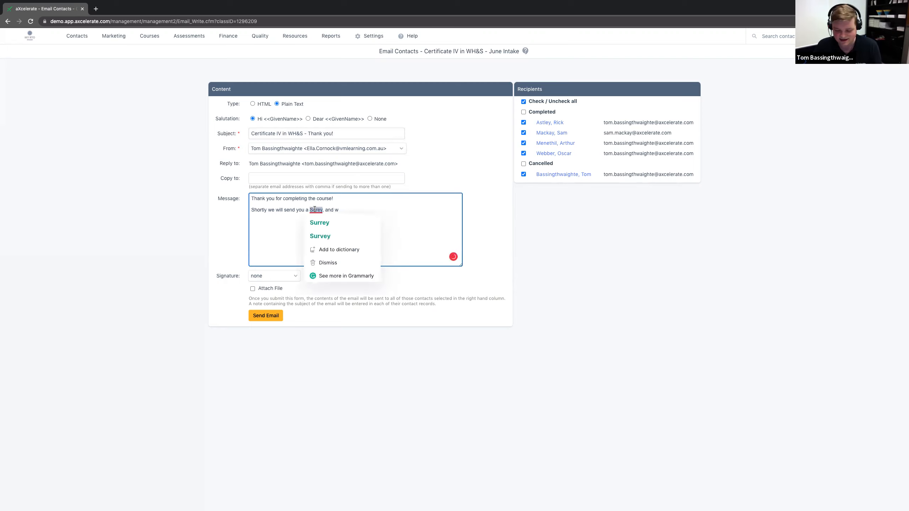
{"action": "left_click", "coordinate": [318, 236]}
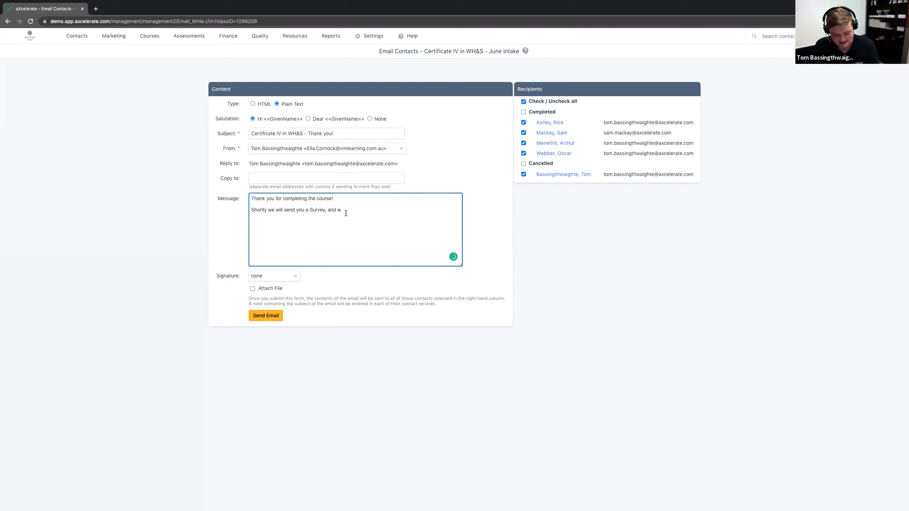
Step: Complete the paragraph with "hope you can fill this out." and set the email's signature to Regards
{"action": "type", "text": ", and w"}
{"action": "key", "text": "BackSpace"}
{"action": "type", "text": "hope you"}
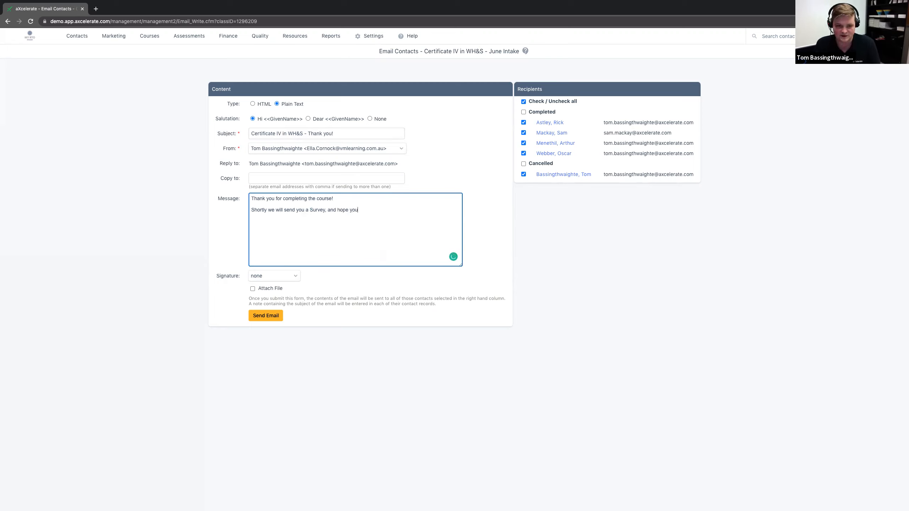
{"action": "type", "text": " can fill this out."}
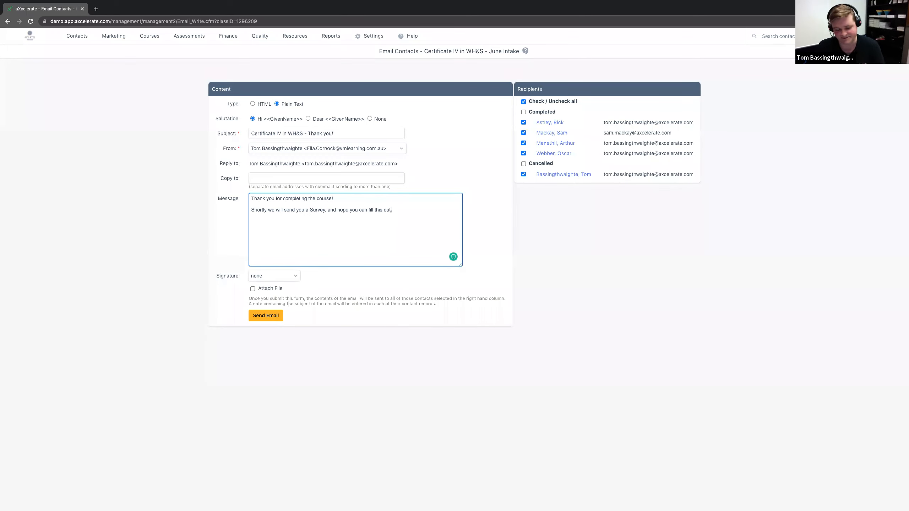
{"action": "left_click", "coordinate": [288, 275]}
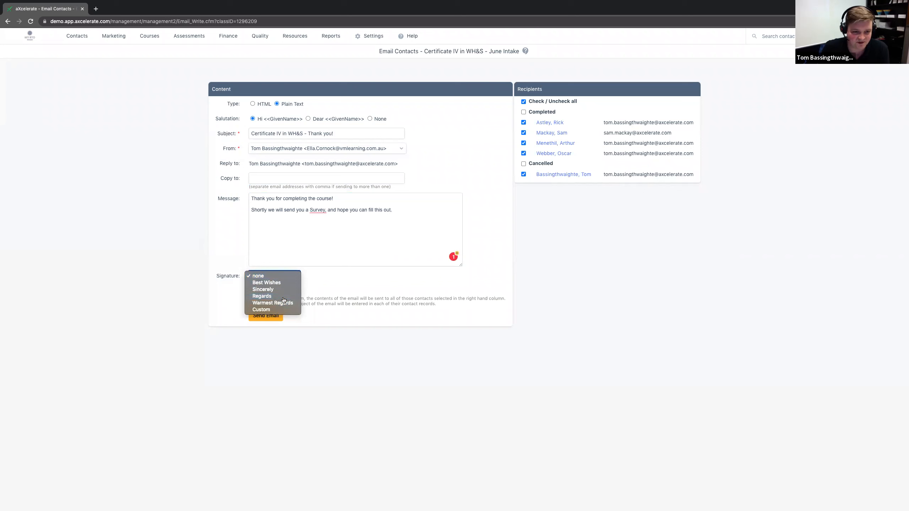
{"action": "left_click", "coordinate": [282, 297]}
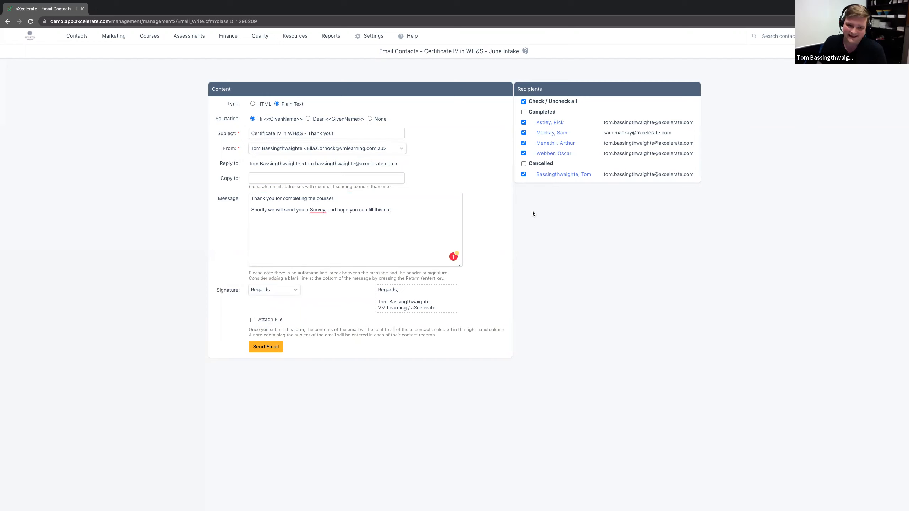
Step: Review the email's Copy to field with its multiple-address note, the Reply to address and the From field
{"action": "left_click", "coordinate": [347, 175]}
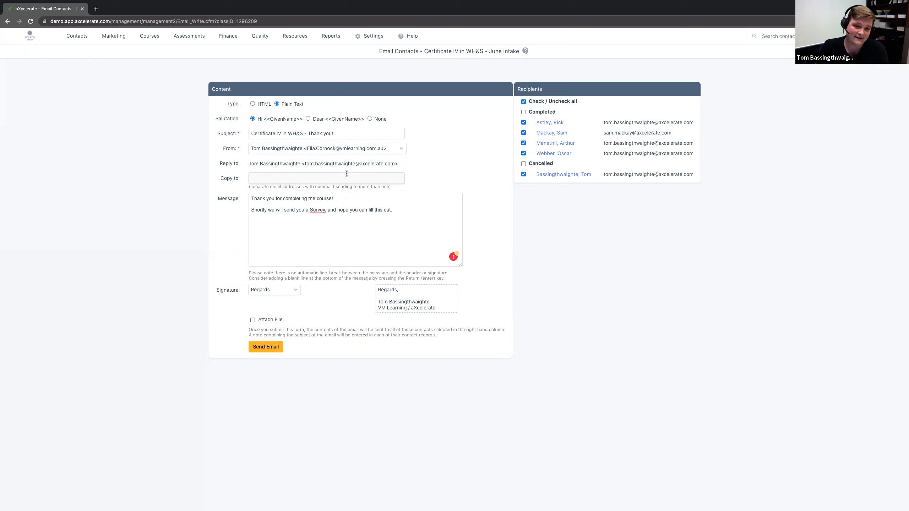
{"action": "left_click_drag", "start_coordinate": [249, 186], "coordinate": [389, 188]}
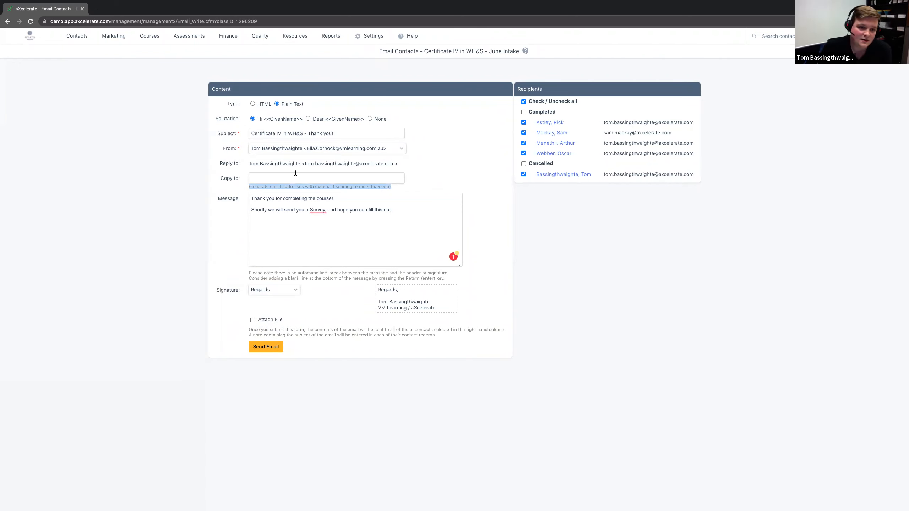
{"action": "left_click_drag", "start_coordinate": [249, 162], "coordinate": [442, 166]}
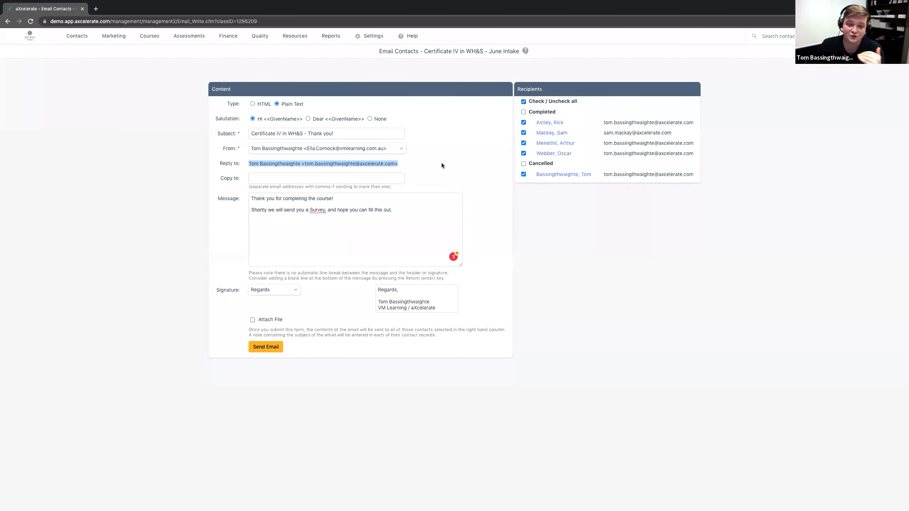
{"action": "left_click_drag", "start_coordinate": [225, 149], "coordinate": [247, 151]}
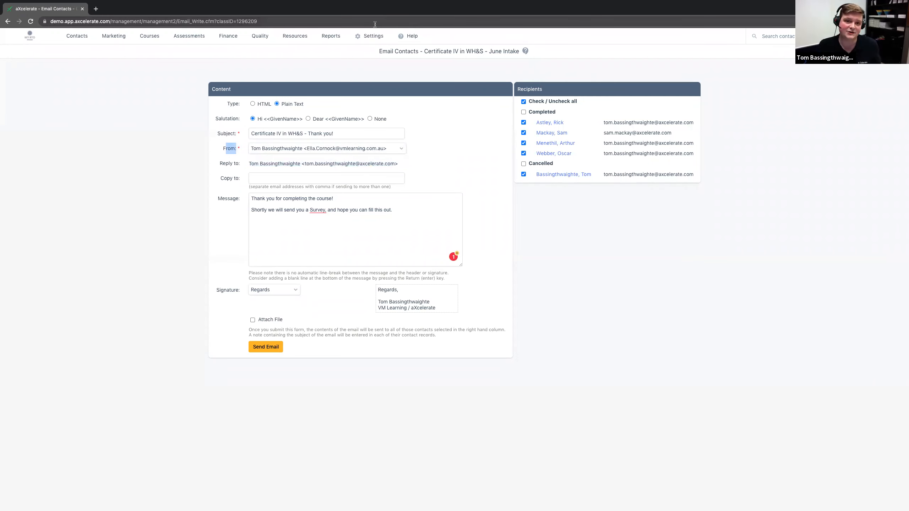
Step: Open System Settings in a separate browser tab and find the Outgoing Mail Settings among the Web & Other Integrations
{"action": "mouse_move", "coordinate": [373, 36]}
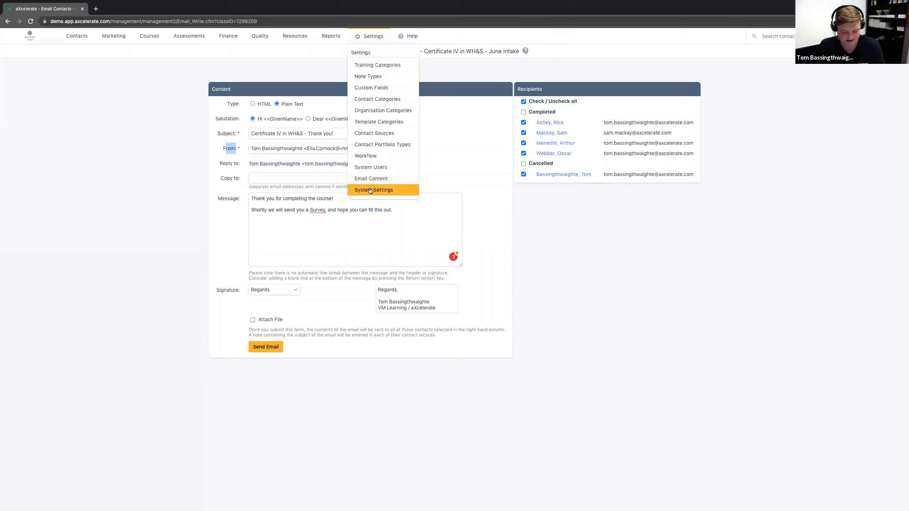
{"action": "middle_click", "coordinate": [371, 167]}
{"action": "left_click", "coordinate": [134, 6]}
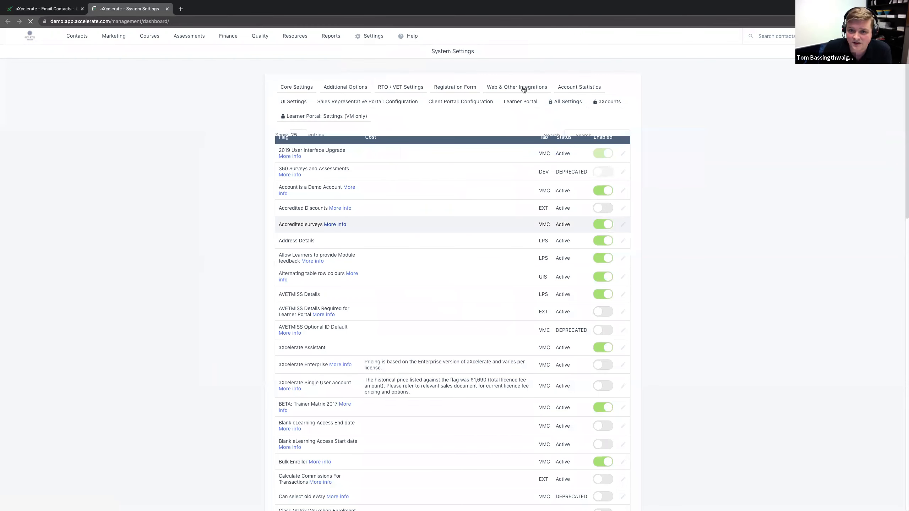
{"action": "left_click", "coordinate": [522, 87]}
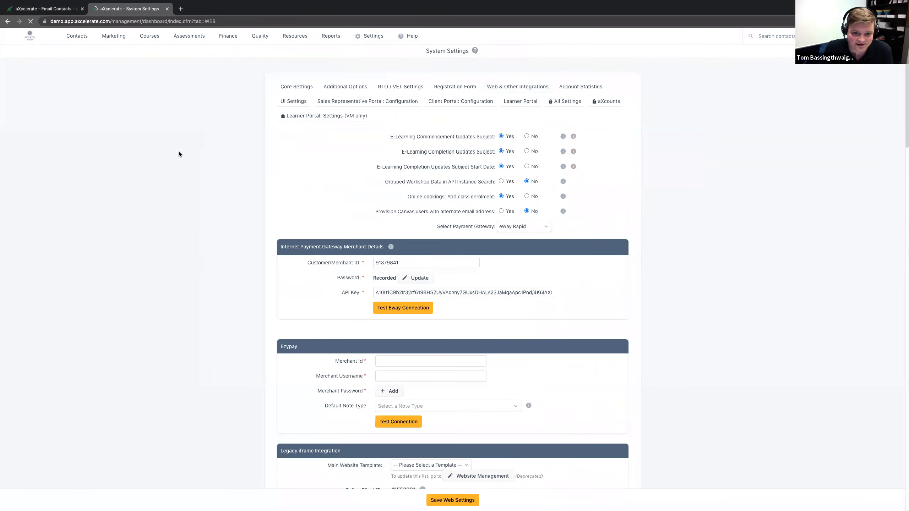
{"action": "scroll", "coordinate": [179, 154], "scroll_direction": "down", "scroll_amount": 12}
{"action": "scroll", "coordinate": [179, 155], "scroll_direction": "down", "scroll_amount": 15}
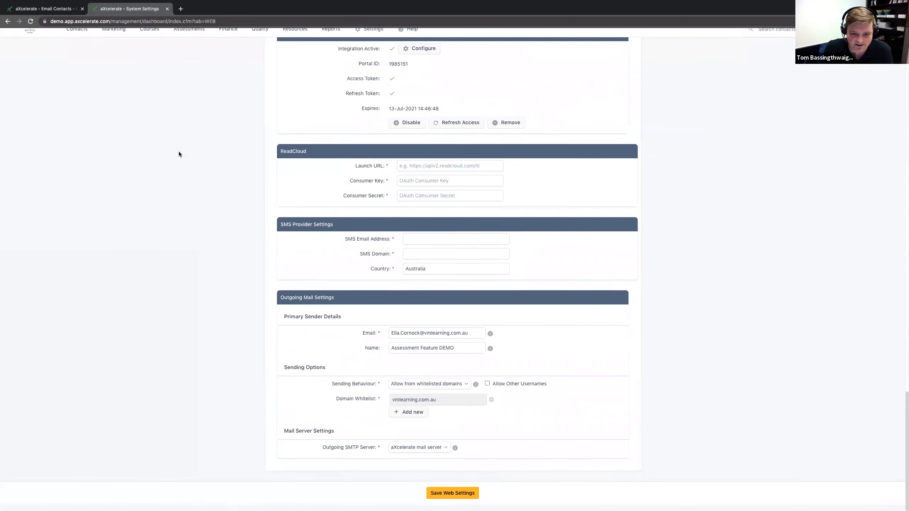
{"action": "mouse_move", "coordinate": [335, 305]}
{"action": "left_mouse_down"}
{"action": "mouse_move", "coordinate": [280, 304]}
{"action": "mouse_move", "coordinate": [337, 305]}
{"action": "left_mouse_up"}
{"action": "left_click", "coordinate": [280, 304]}
Step: Examine the email and name set as Primary Sender Details in the Outgoing Mail Settings
{"action": "left_click_drag", "start_coordinate": [391, 339], "coordinate": [467, 340]}
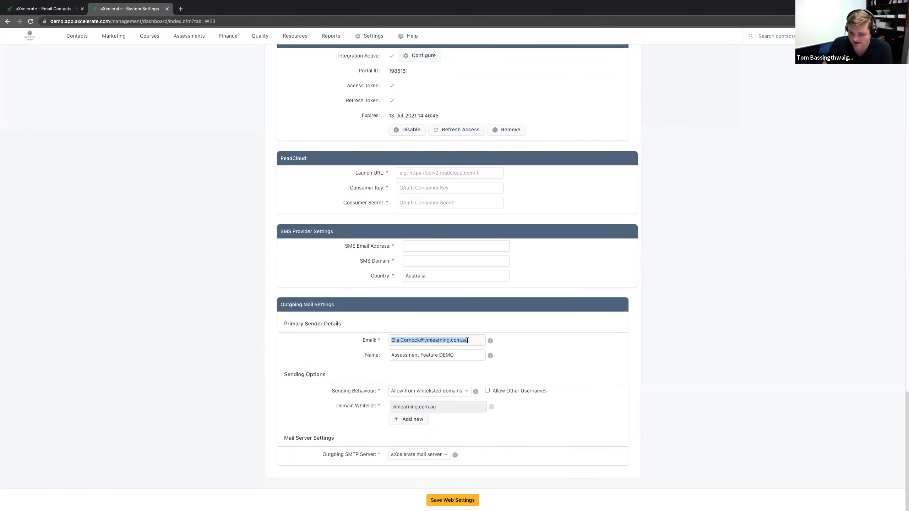
{"action": "left_click", "coordinate": [440, 317]}
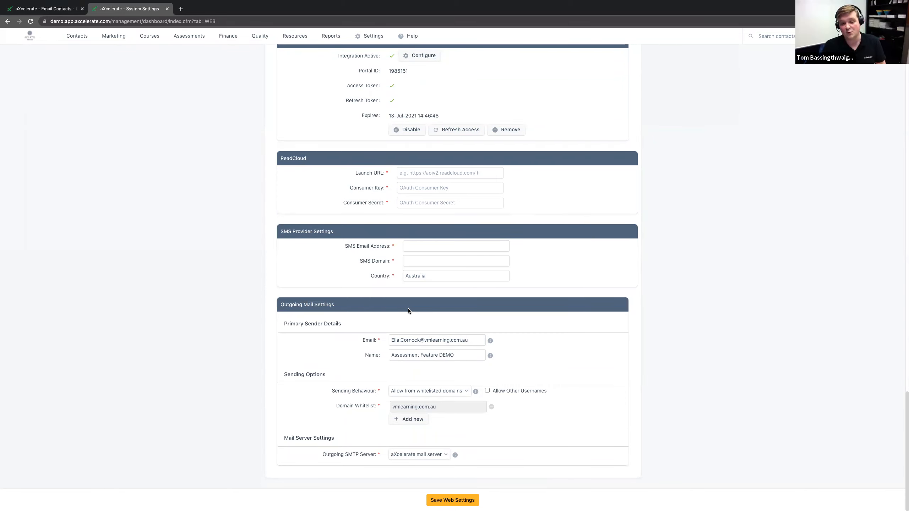
{"action": "left_click_drag", "start_coordinate": [390, 341], "coordinate": [471, 339]}
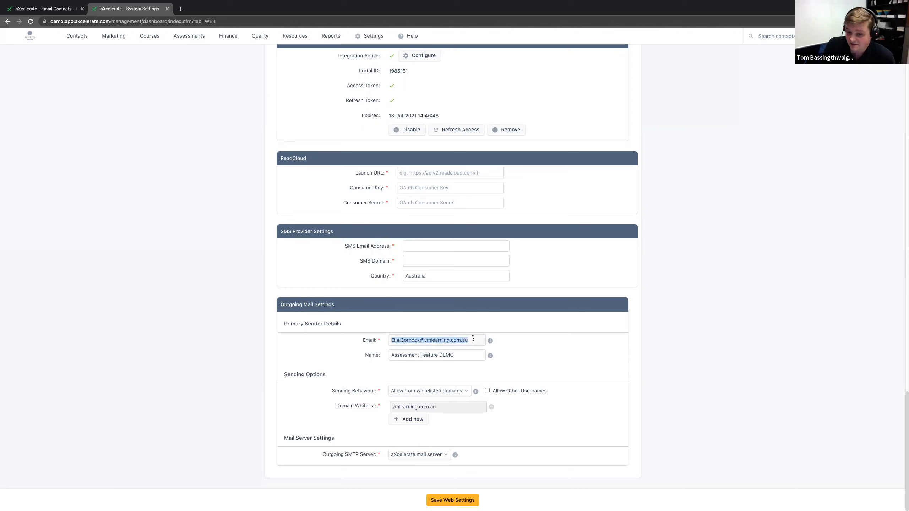
{"action": "left_click", "coordinate": [491, 332]}
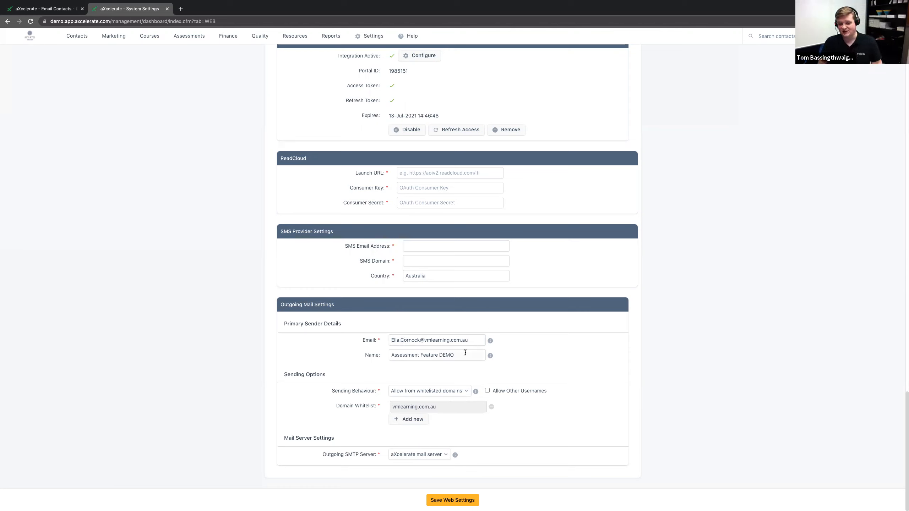
{"action": "left_click_drag", "start_coordinate": [465, 353], "coordinate": [318, 347]}
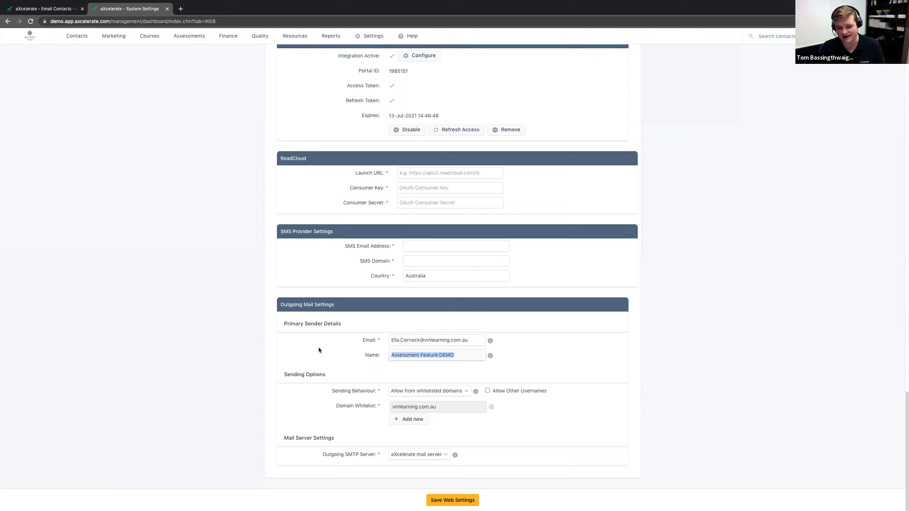
{"action": "left_click", "coordinate": [319, 347]}
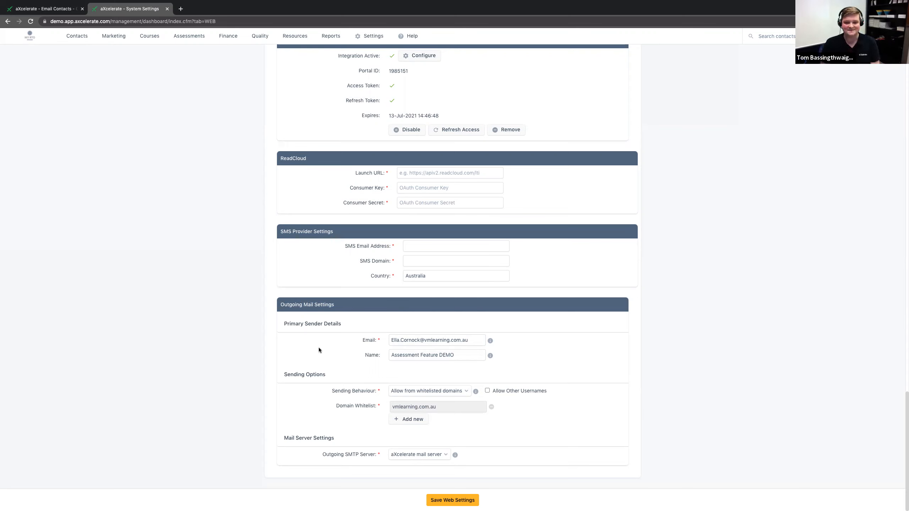
{"action": "mouse_move", "coordinate": [391, 355]}
{"action": "left_mouse_down"}
{"action": "mouse_move", "coordinate": [429, 354]}
{"action": "mouse_move", "coordinate": [398, 341]}
{"action": "left_mouse_up"}
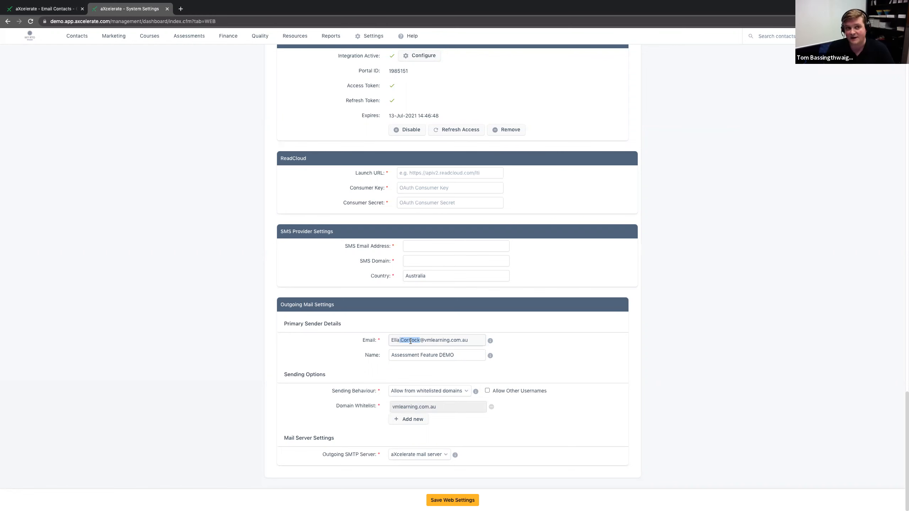
Step: Return to the class email, examine its Reply to address, and close the System Settings tab
{"action": "left_click", "coordinate": [15, 14]}
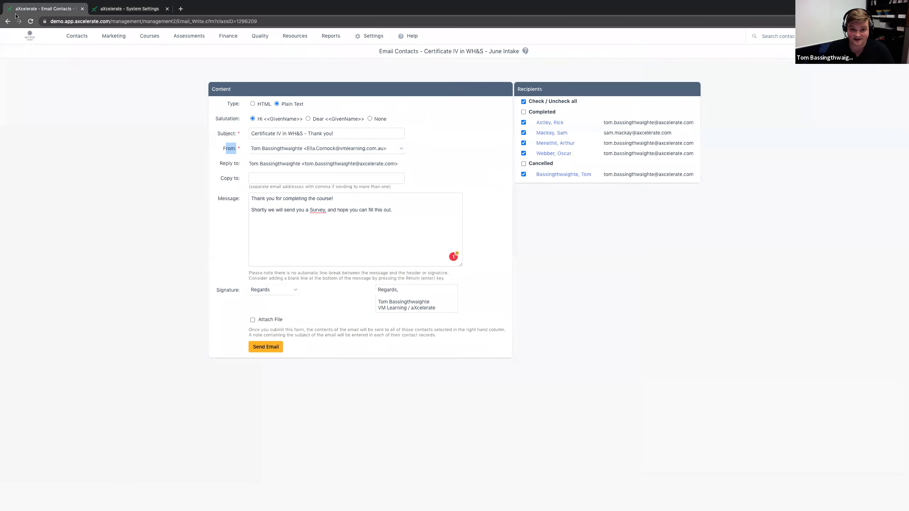
{"action": "left_click_drag", "start_coordinate": [246, 163], "coordinate": [401, 166]}
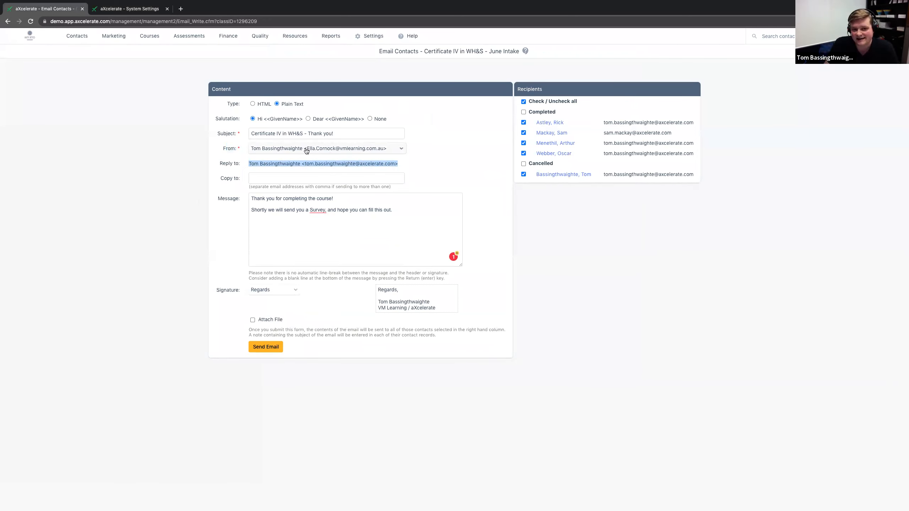
{"action": "left_click", "coordinate": [173, 165]}
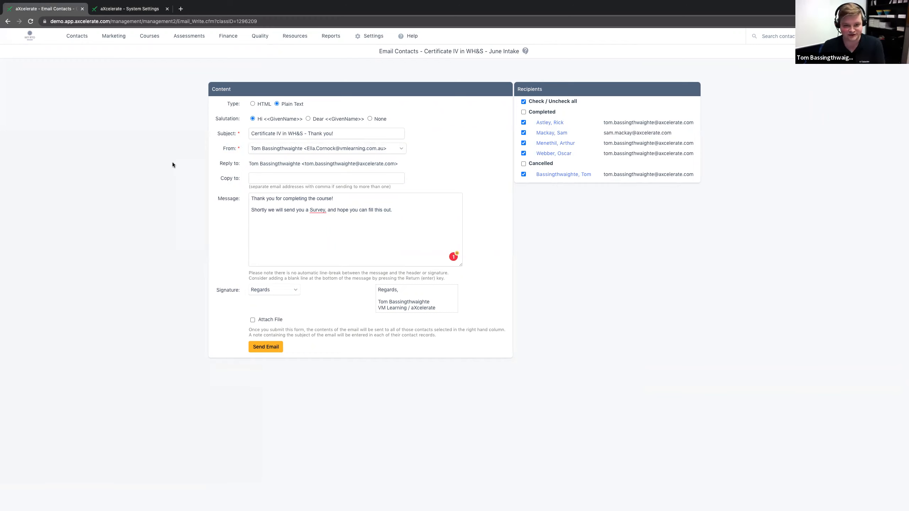
{"action": "left_click", "coordinate": [167, 8]}
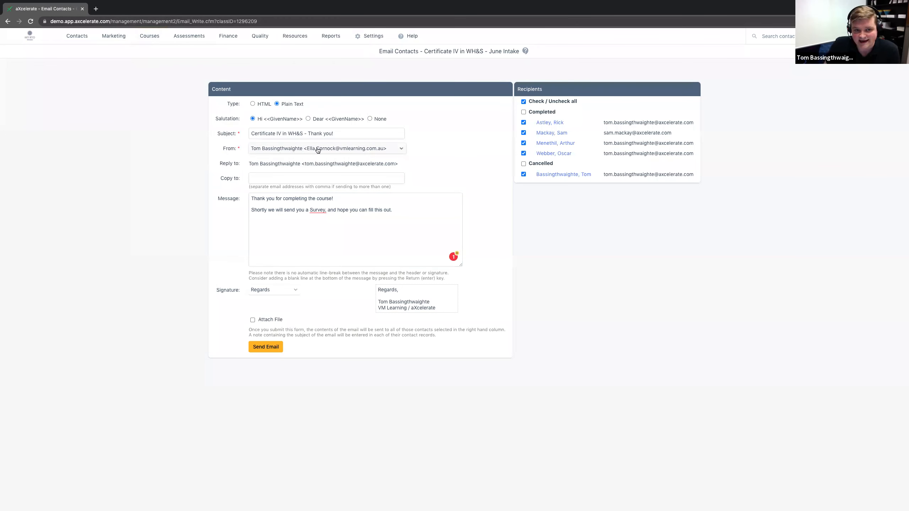
Step: Set the class email's From field to the Assessment Feature DEMO sender
{"action": "left_click", "coordinate": [337, 150]}
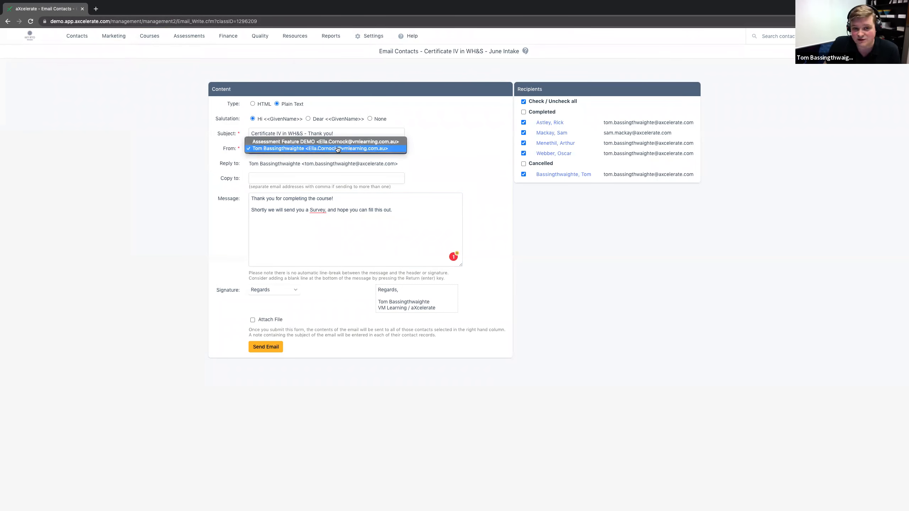
{"action": "left_click", "coordinate": [271, 142]}
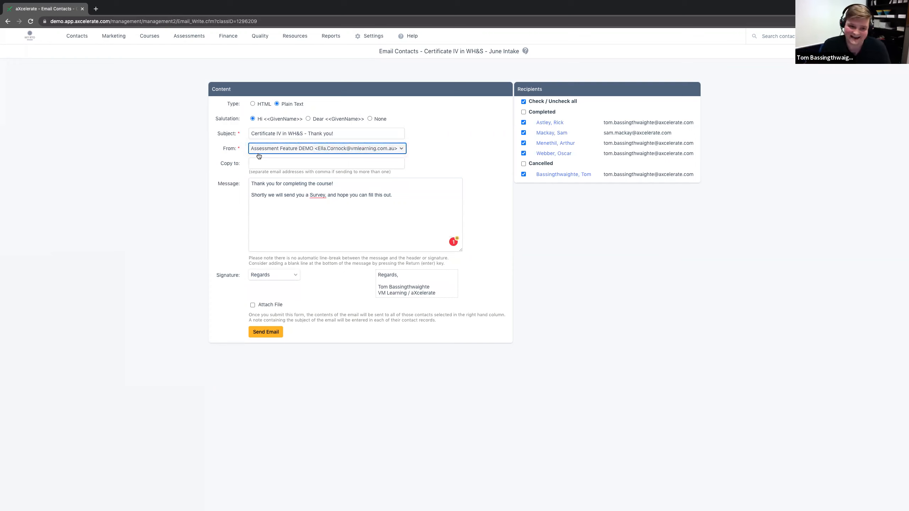
{"action": "left_click", "coordinate": [235, 165]}
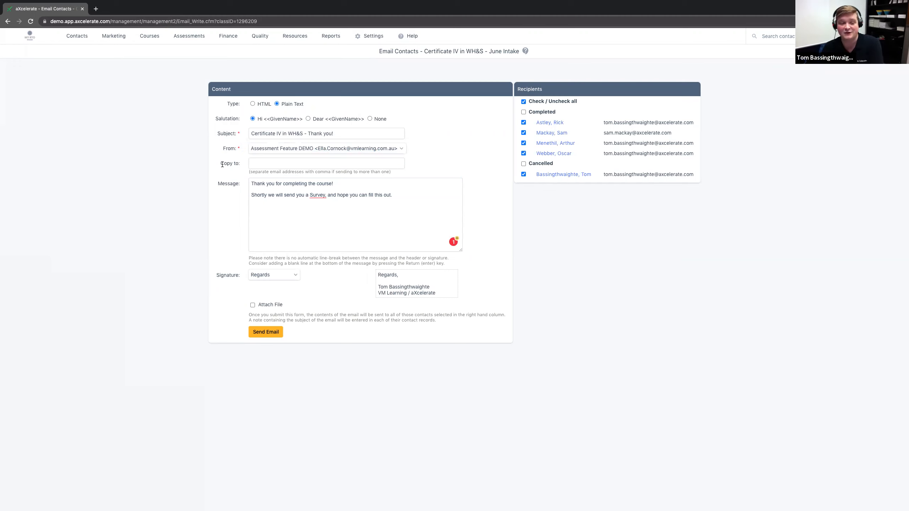
{"action": "left_click", "coordinate": [289, 149]}
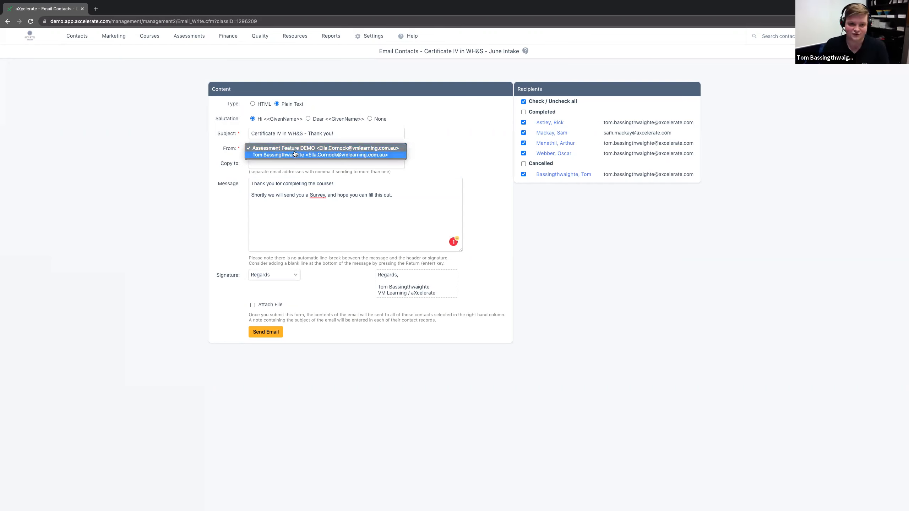
{"action": "left_click", "coordinate": [285, 148]}
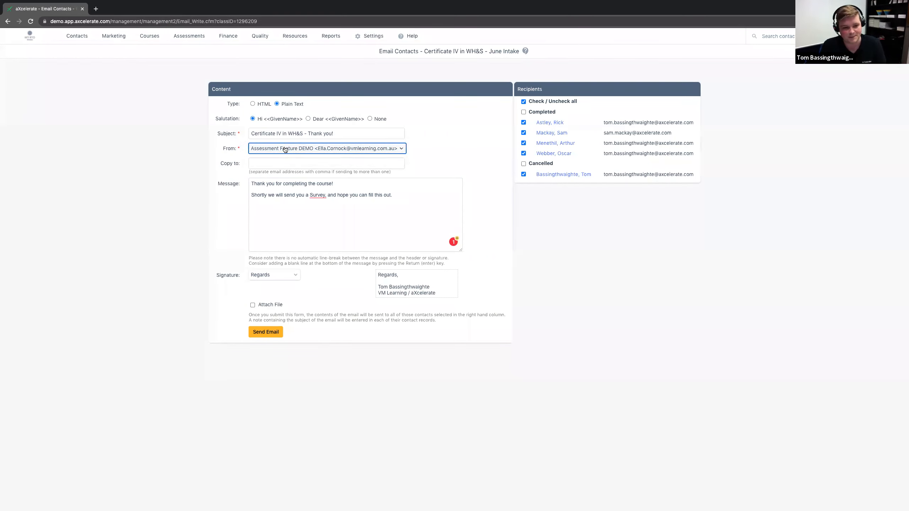
Step: Send the thank-you email to the class's selected recipients and check the sending confirmation
{"action": "left_click", "coordinate": [273, 333]}
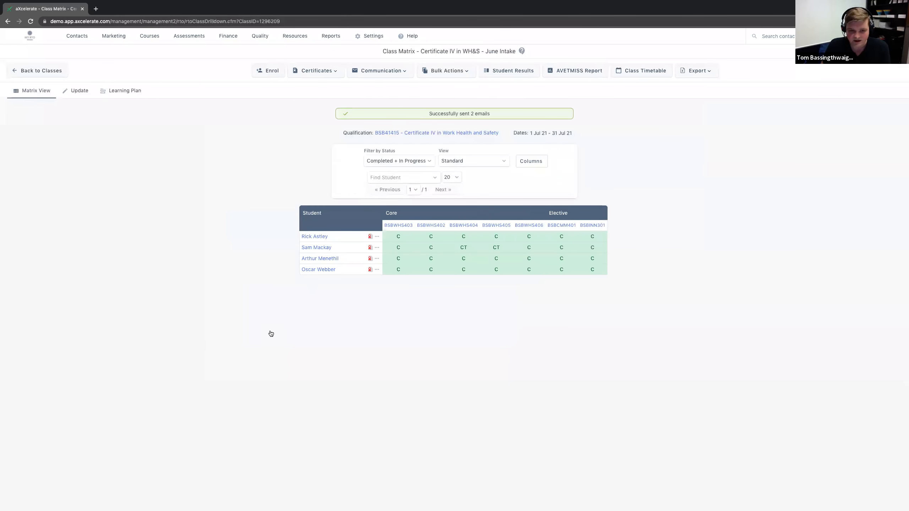
{"action": "left_click_drag", "start_coordinate": [429, 113], "coordinate": [520, 114]}
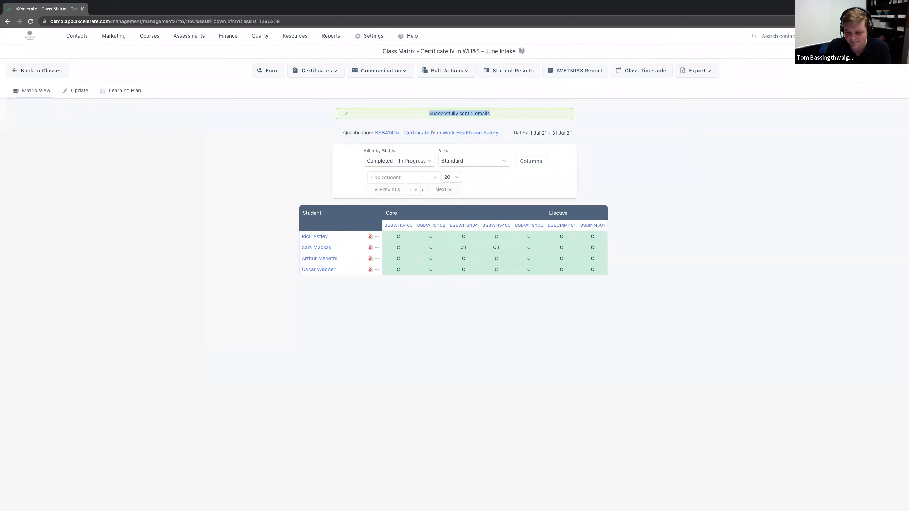
{"action": "left_click", "coordinate": [209, 204]}
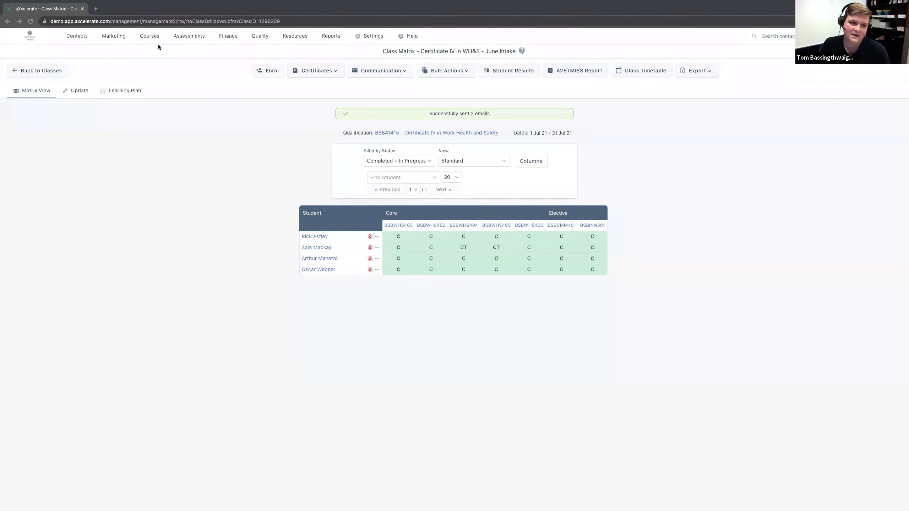
Step: Open the list of templates for Accredited Training courses
{"action": "left_click", "coordinate": [148, 37]}
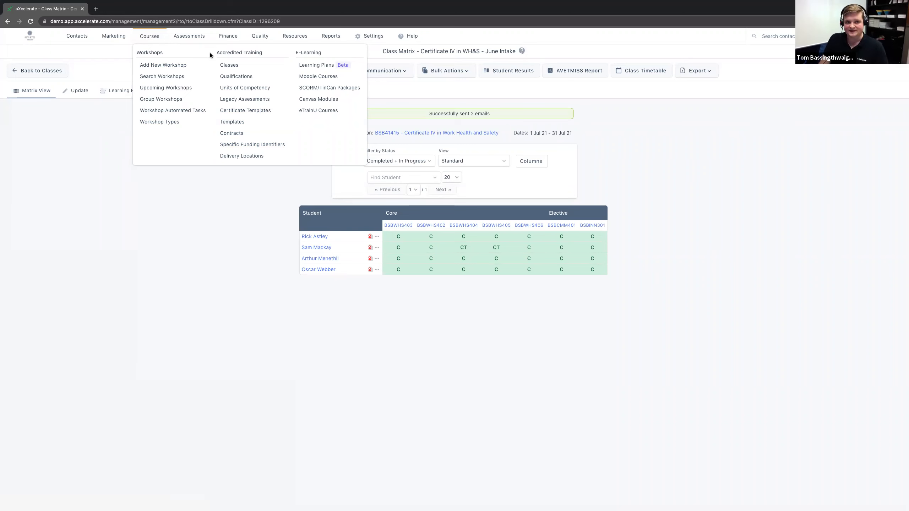
{"action": "left_click_drag", "start_coordinate": [214, 50], "coordinate": [261, 54]}
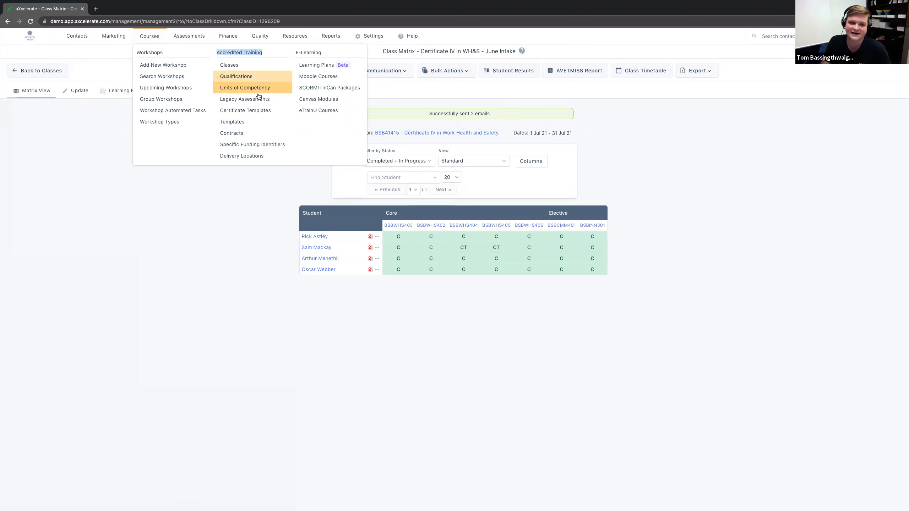
{"action": "left_click", "coordinate": [249, 123]}
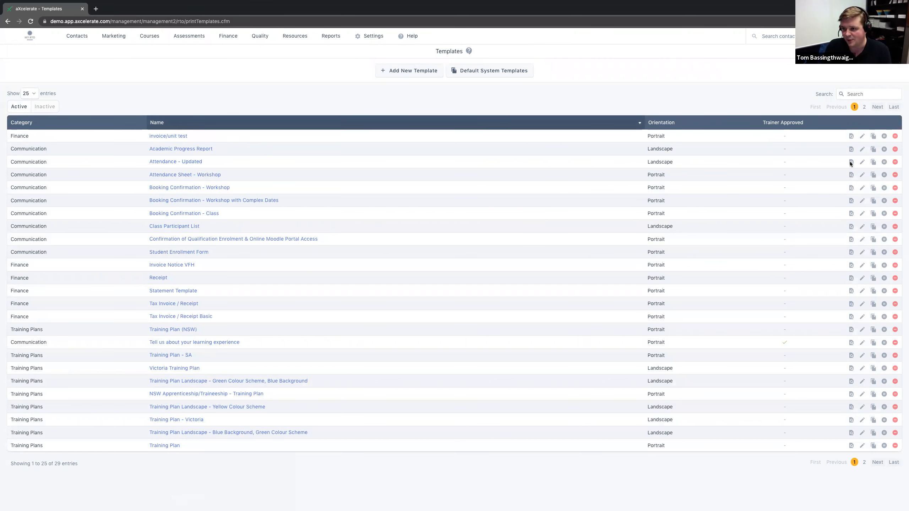
Step: Search the templates for "book" and open the Booking Confirmation - Class template for editing
{"action": "left_click", "coordinate": [864, 95]}
{"action": "type", "text": "book"}
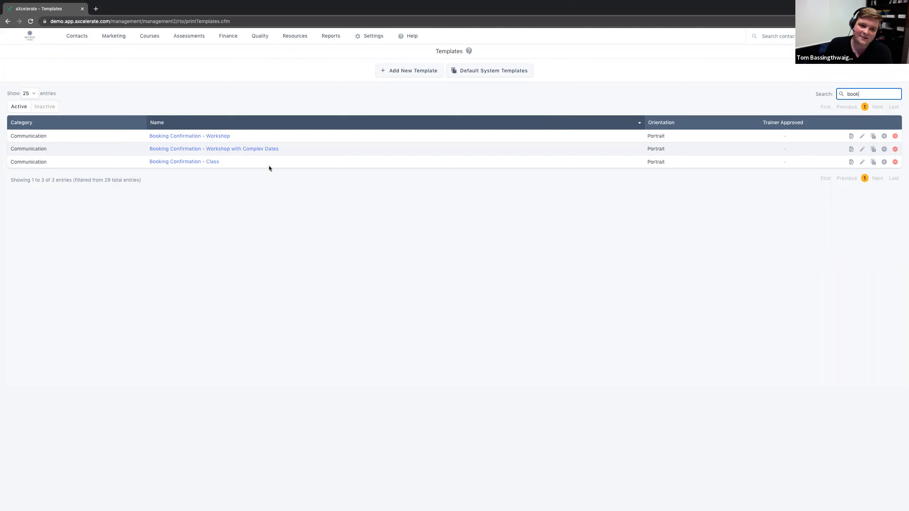
{"action": "left_click_drag", "start_coordinate": [230, 161], "coordinate": [138, 165]}
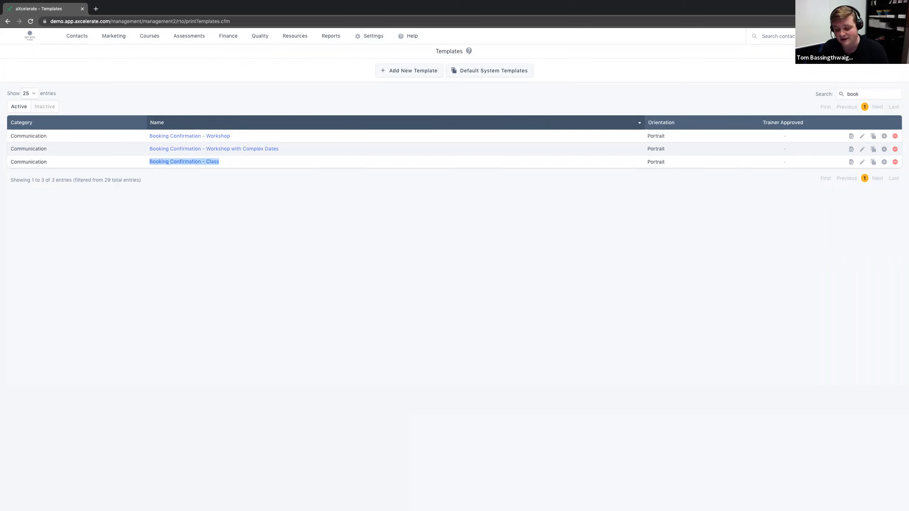
{"action": "left_click", "coordinate": [469, 344]}
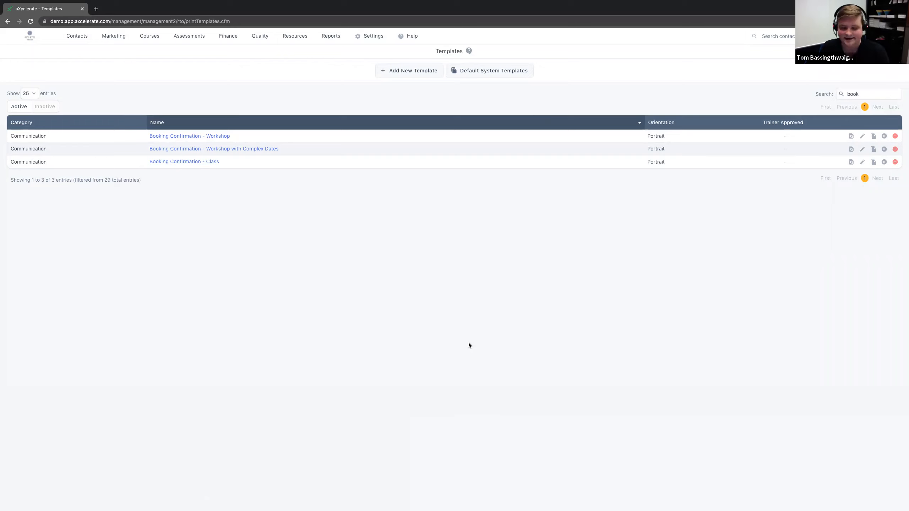
{"action": "left_click_drag", "start_coordinate": [149, 163], "coordinate": [242, 164]}
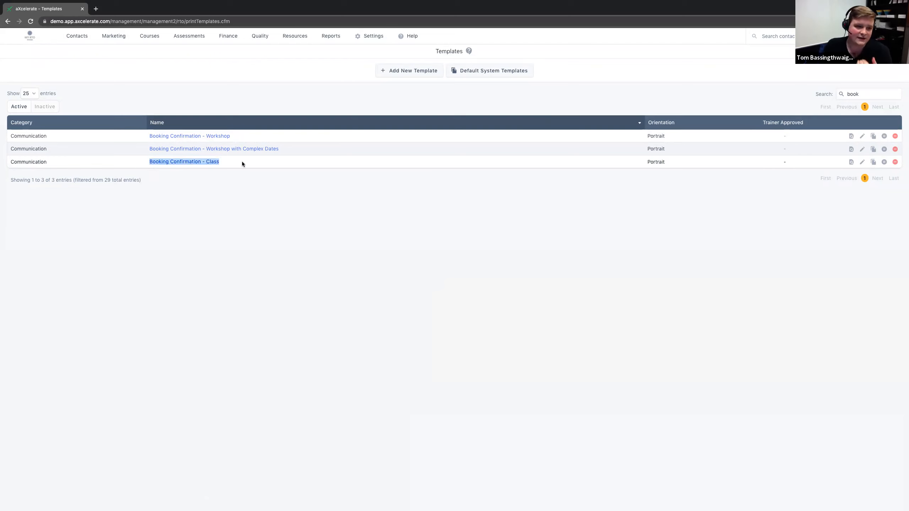
{"action": "left_click", "coordinate": [863, 162]}
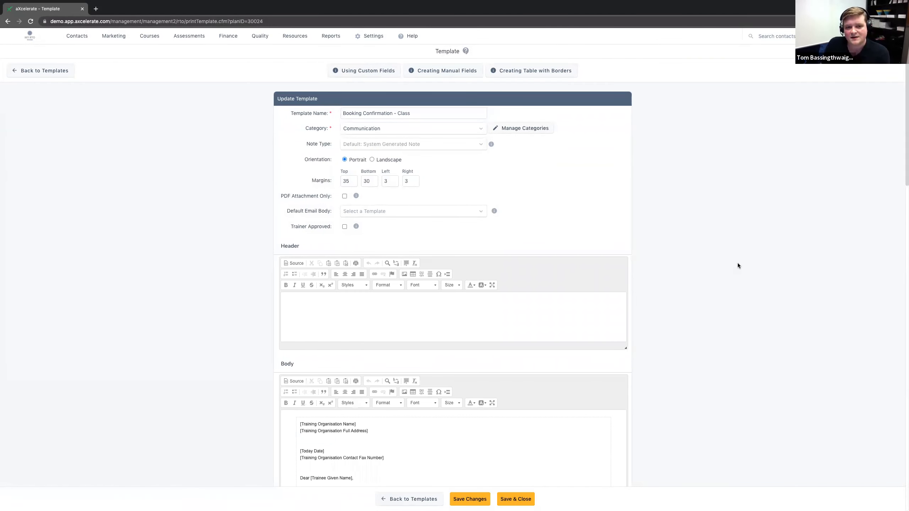
Step: Examine the Category and Template Name fields of the class booking confirmation template
{"action": "left_click_drag", "start_coordinate": [307, 125], "coordinate": [347, 129]}
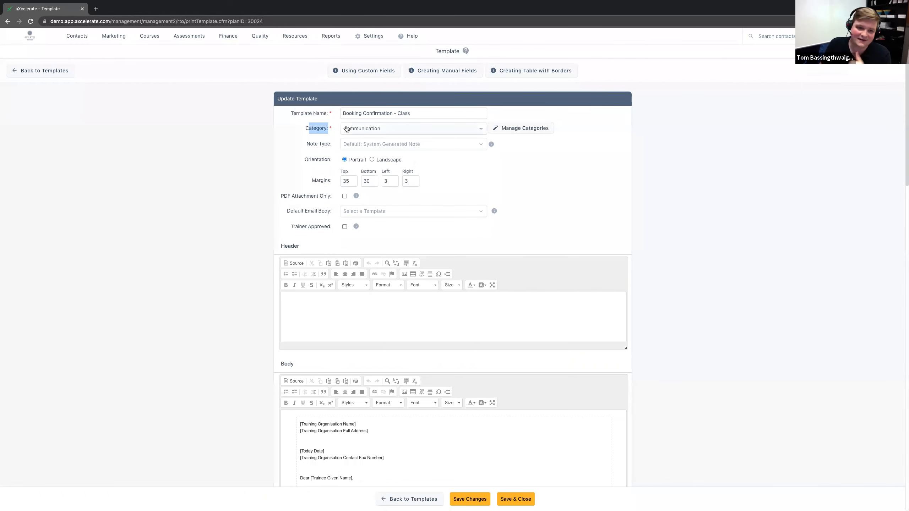
{"action": "left_click_drag", "start_coordinate": [290, 113], "coordinate": [411, 116]}
{"action": "left_click", "coordinate": [179, 168]}
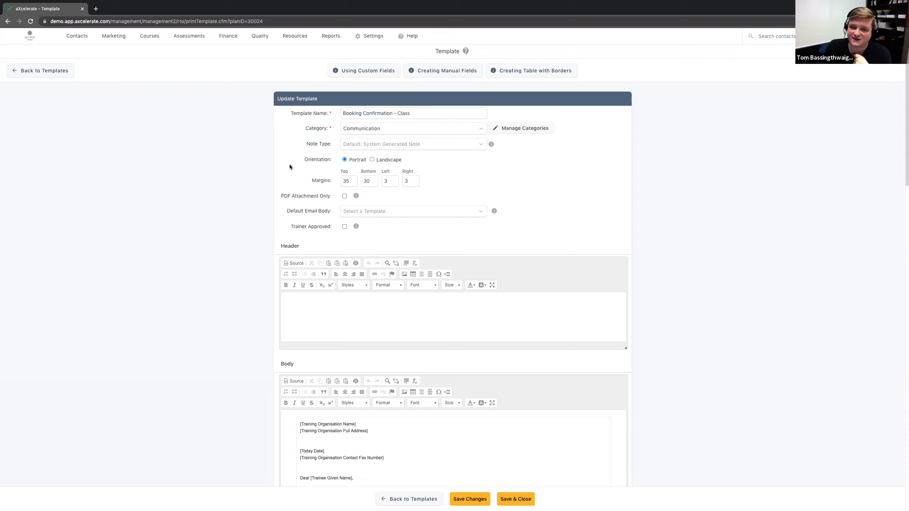
{"action": "left_click_drag", "start_coordinate": [363, 113], "coordinate": [390, 113]}
{"action": "double_click", "coordinate": [401, 113]}
{"action": "left_click", "coordinate": [267, 133]}
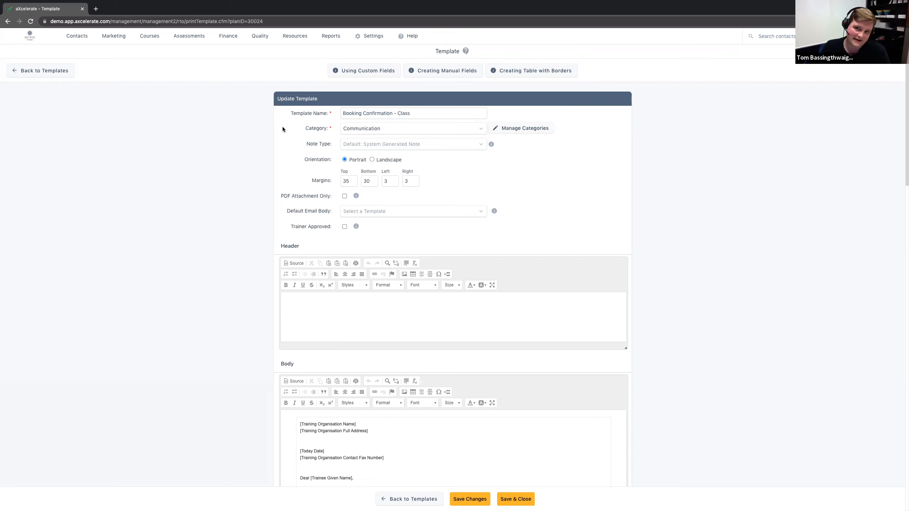
Step: Review the available template categories and choose Communication as the template's category
{"action": "double_click", "coordinate": [309, 128]}
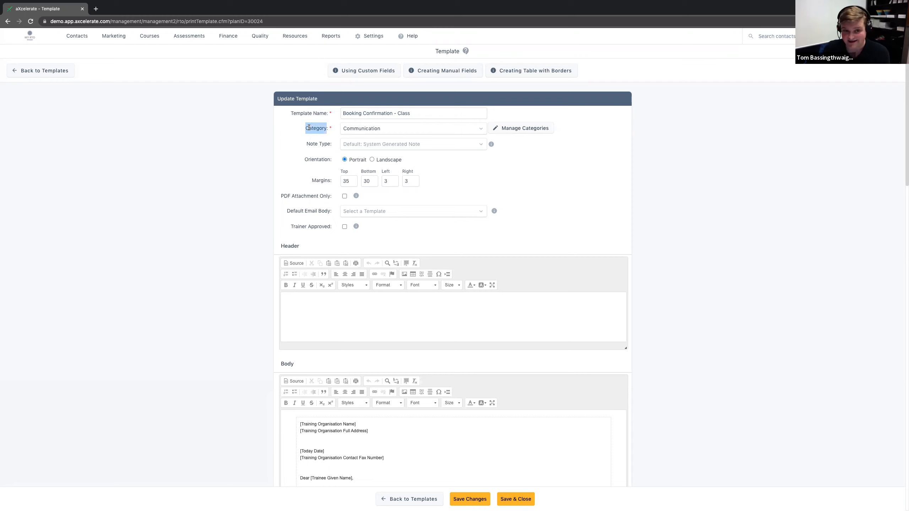
{"action": "left_click", "coordinate": [462, 134]}
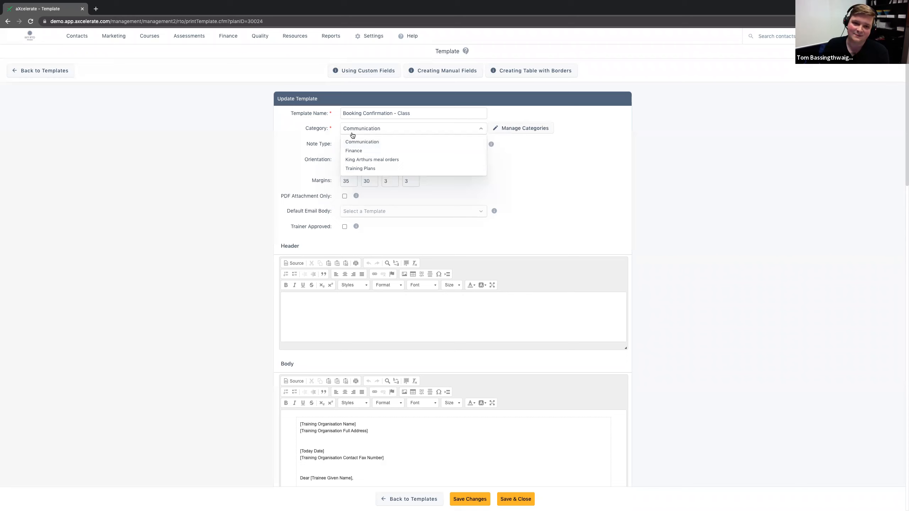
{"action": "left_click", "coordinate": [368, 141]}
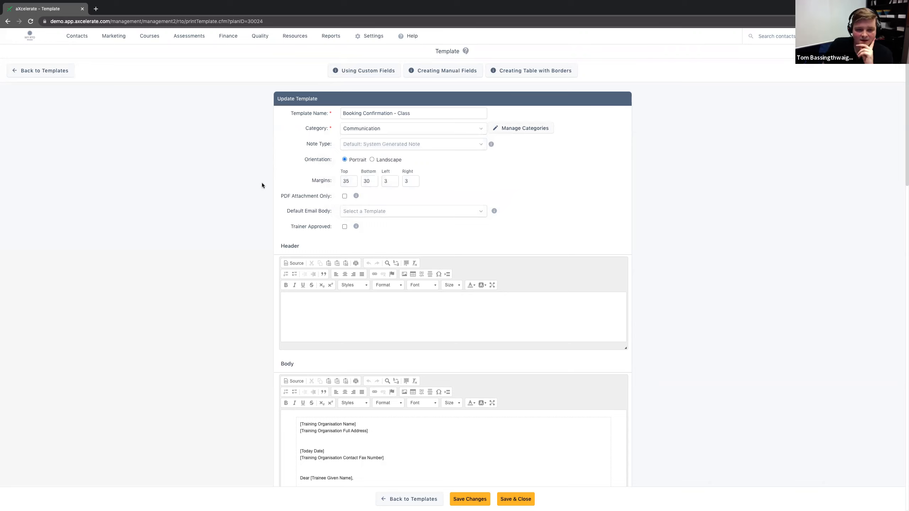
Step: Examine the PDF Attachment Only option and the templates offered for the Default Email Body
{"action": "scroll", "coordinate": [262, 184], "scroll_direction": "down", "scroll_amount": 1}
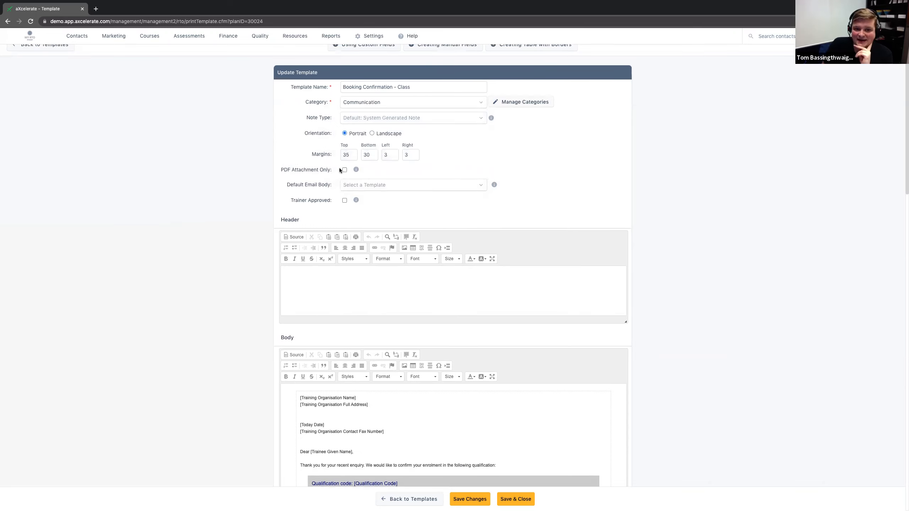
{"action": "mouse_move", "coordinate": [356, 170]}
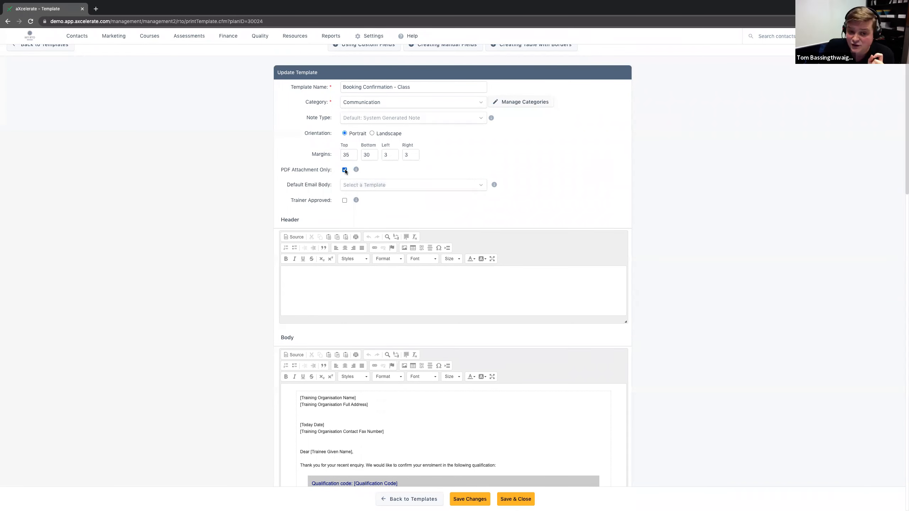
{"action": "left_click_drag", "start_coordinate": [285, 185], "coordinate": [329, 186]}
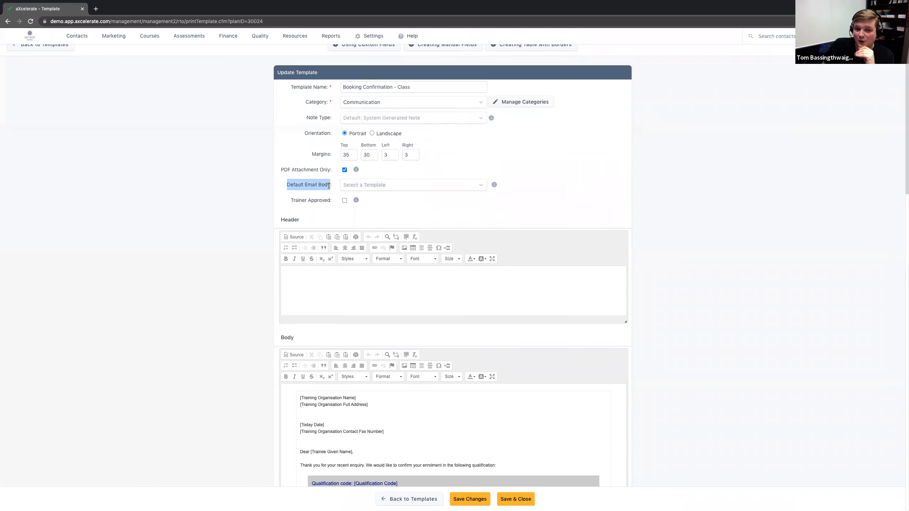
{"action": "left_click", "coordinate": [356, 186]}
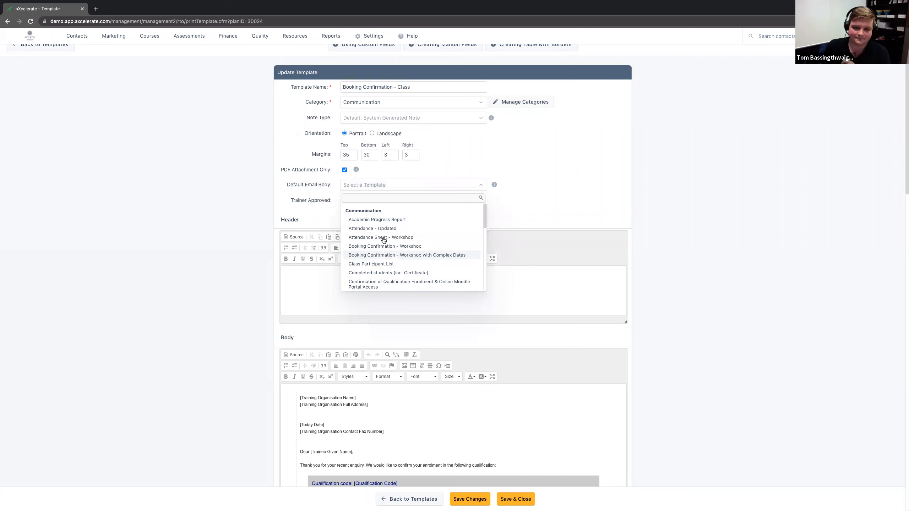
{"action": "left_click", "coordinate": [392, 188]}
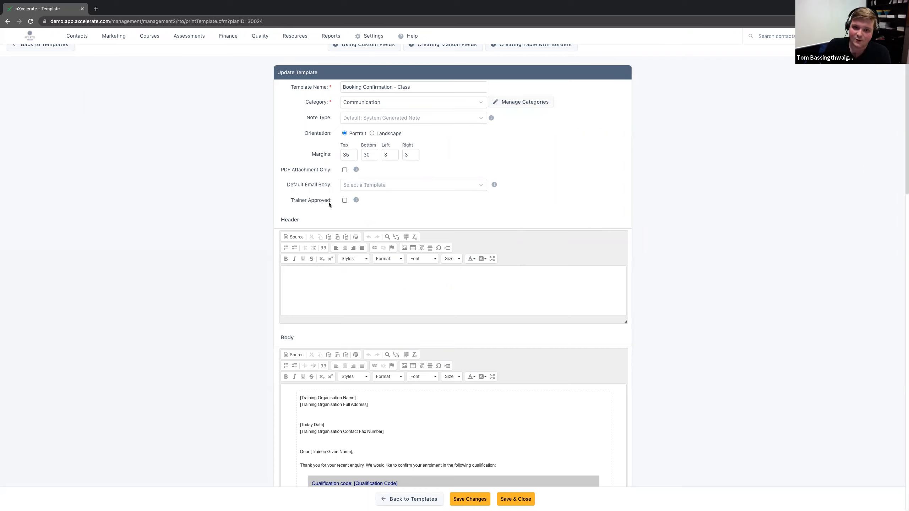
Step: Examine the template's Default Email Body setting together with its Body and Header content areas
{"action": "left_click_drag", "start_coordinate": [285, 183], "coordinate": [366, 186]}
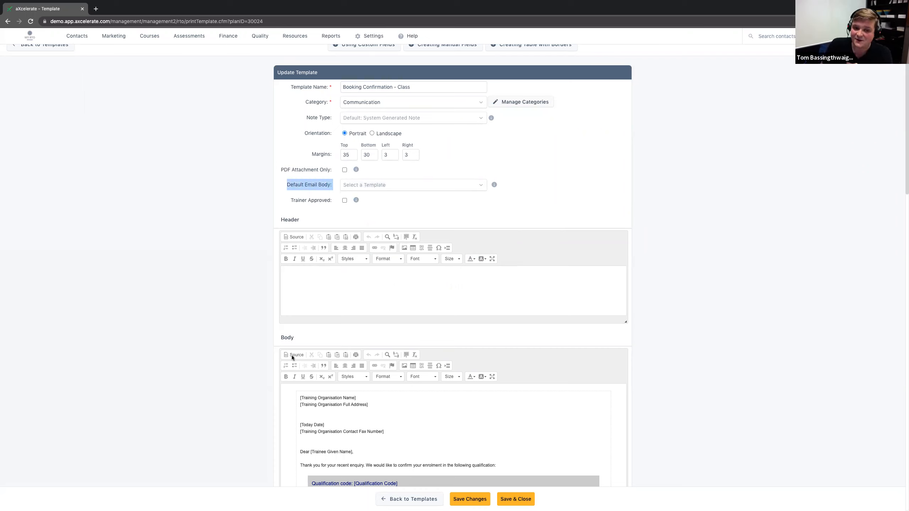
{"action": "double_click", "coordinate": [290, 337]}
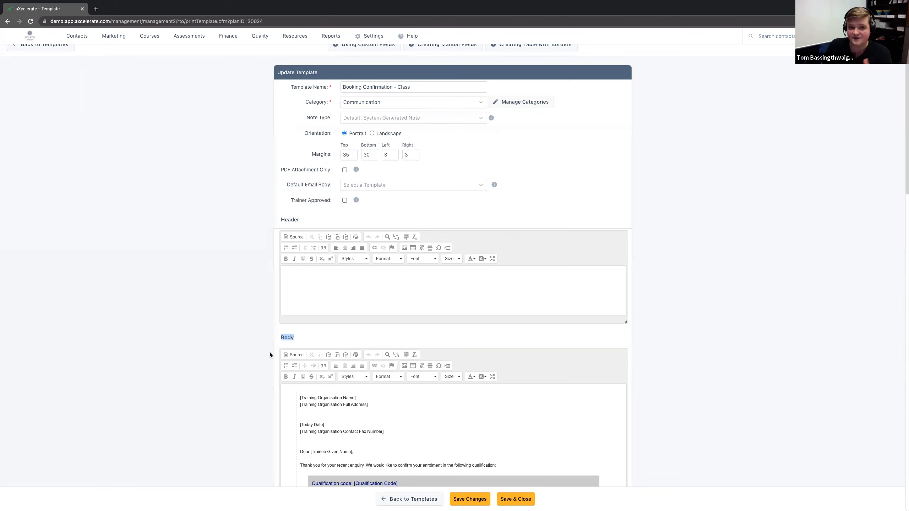
{"action": "left_click", "coordinate": [232, 345]}
{"action": "scroll", "coordinate": [235, 341], "scroll_direction": "down", "scroll_amount": 2}
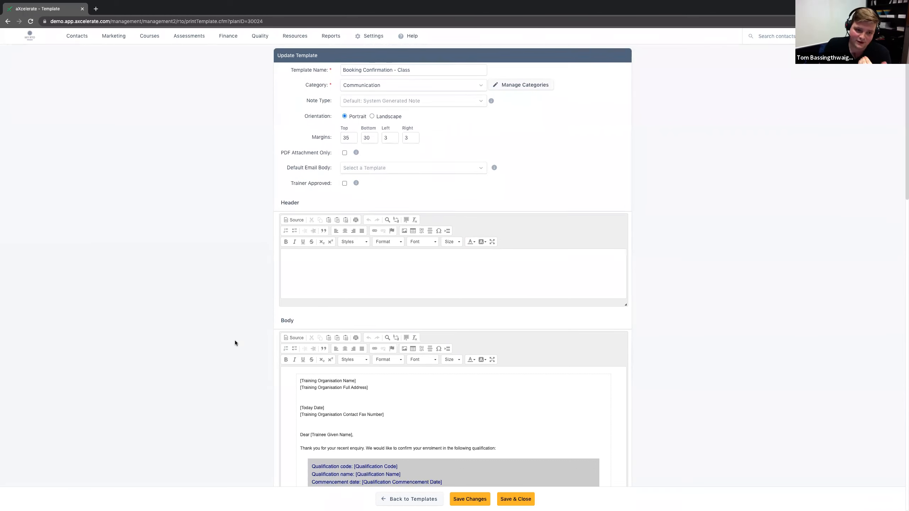
{"action": "left_click", "coordinate": [318, 238]}
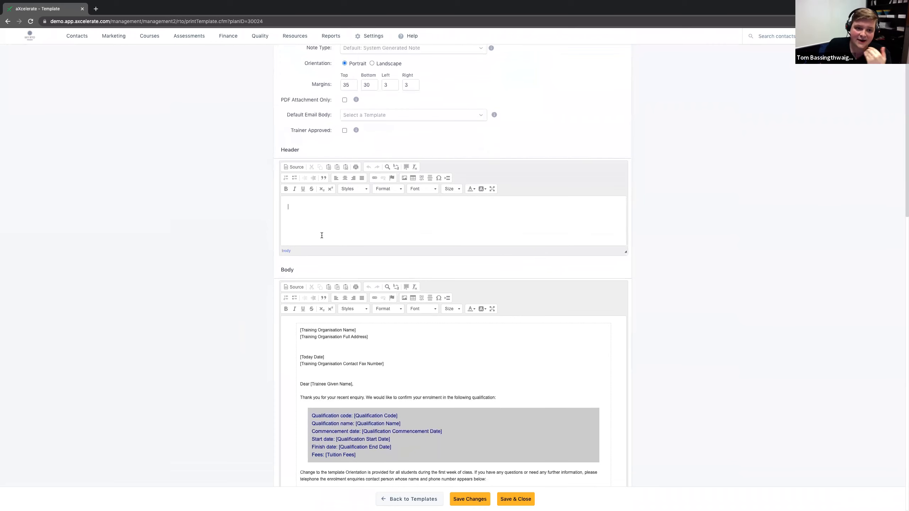
Step: Examine the Body and Footer content areas of the class booking confirmation template
{"action": "scroll", "coordinate": [322, 235], "scroll_direction": "down", "scroll_amount": 8}
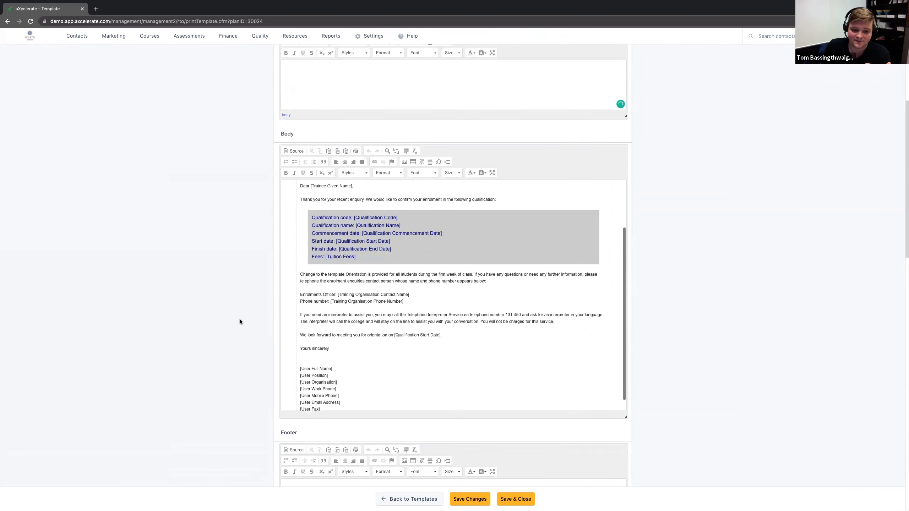
{"action": "left_click", "coordinate": [347, 377]}
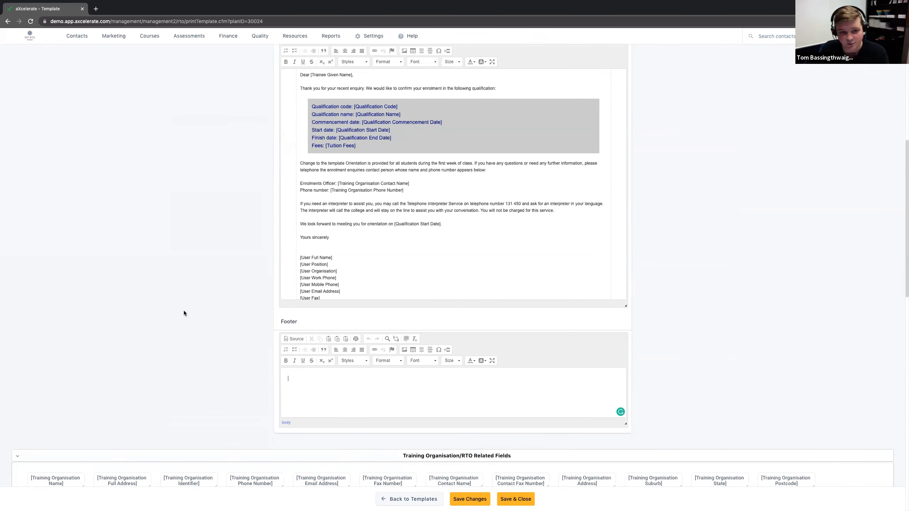
{"action": "scroll", "coordinate": [184, 313], "scroll_direction": "up", "scroll_amount": 2}
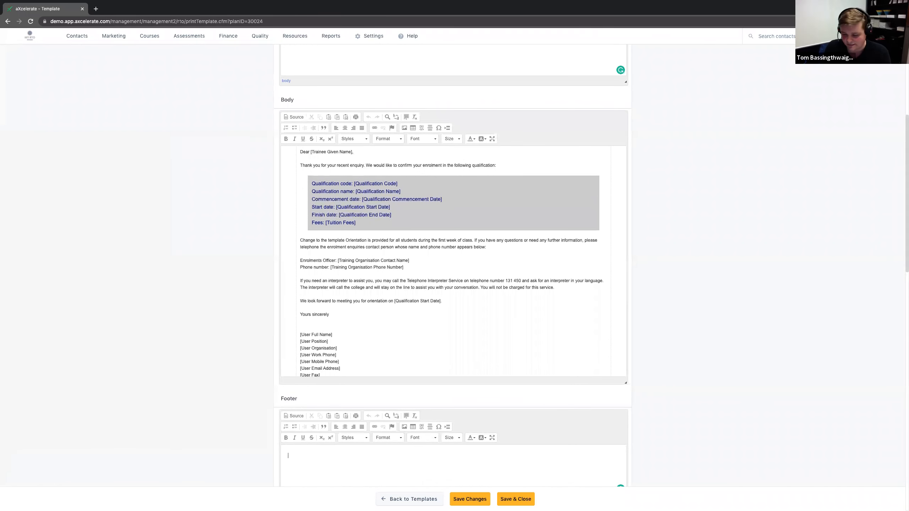
{"action": "scroll", "coordinate": [455, 308], "scroll_direction": "up", "scroll_amount": 2}
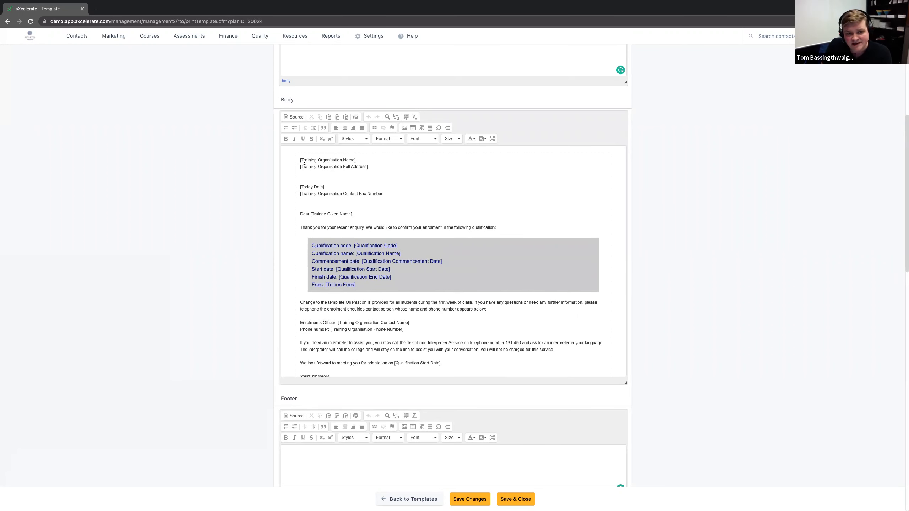
Step: Examine the training organisation name, address, date and contact fax number merge fields that begin the template's Body
{"action": "triple_click", "coordinate": [305, 162]}
{"action": "left_click_drag", "start_coordinate": [371, 166], "coordinate": [297, 185]}
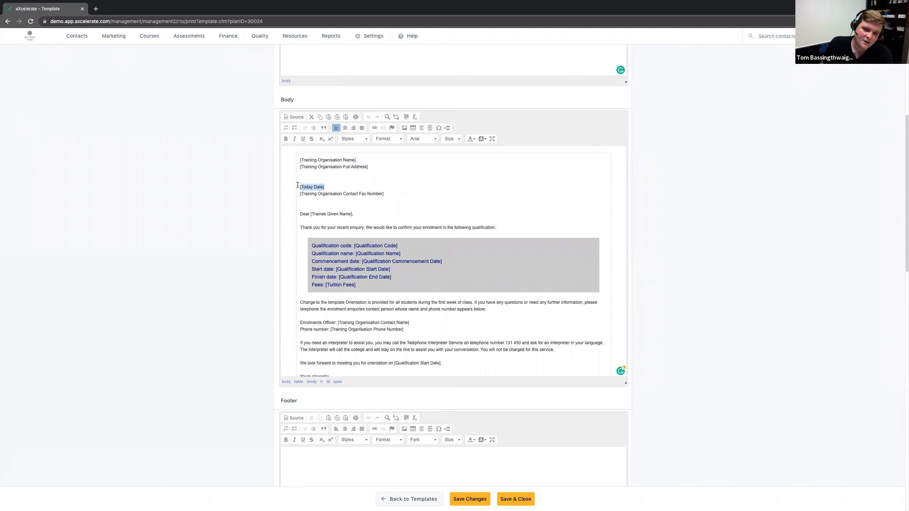
{"action": "left_click_drag", "start_coordinate": [387, 196], "coordinate": [297, 193]}
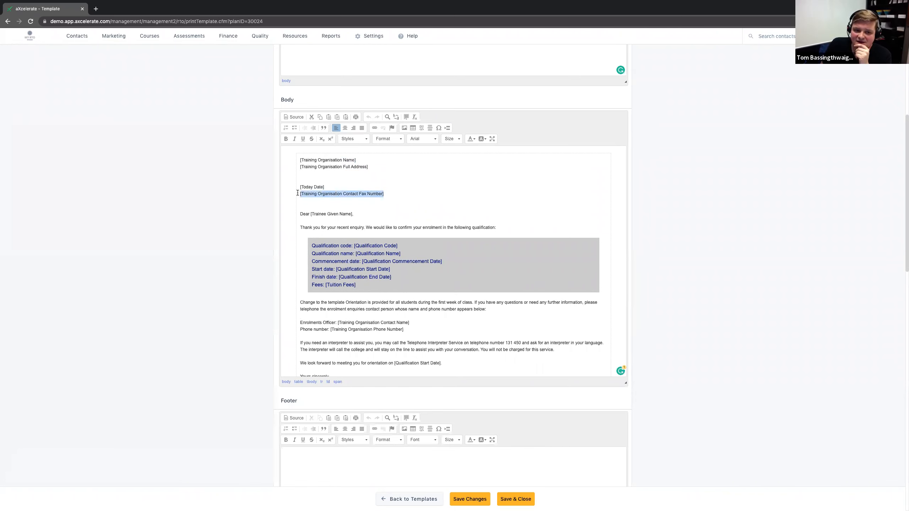
{"action": "left_click", "coordinate": [436, 198]}
{"action": "scroll", "coordinate": [433, 200], "scroll_direction": "down", "scroll_amount": 1}
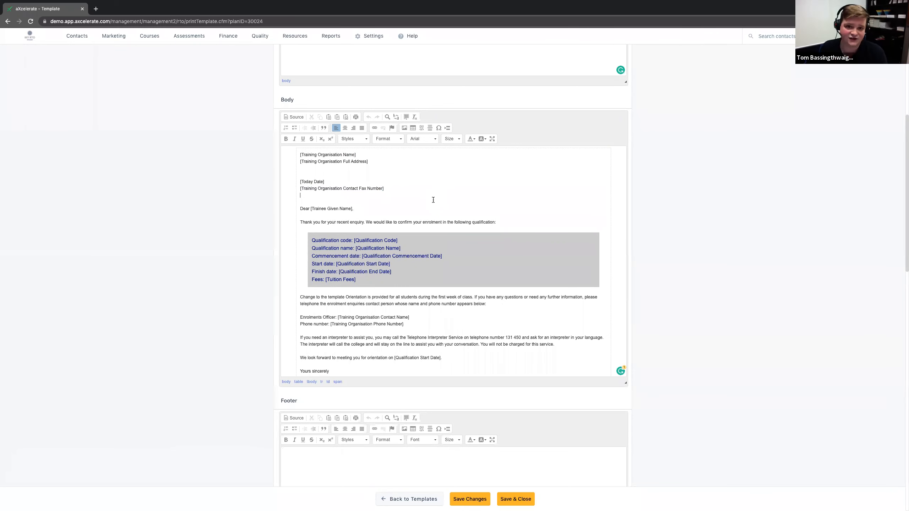
{"action": "left_click_drag", "start_coordinate": [299, 152], "coordinate": [357, 161]}
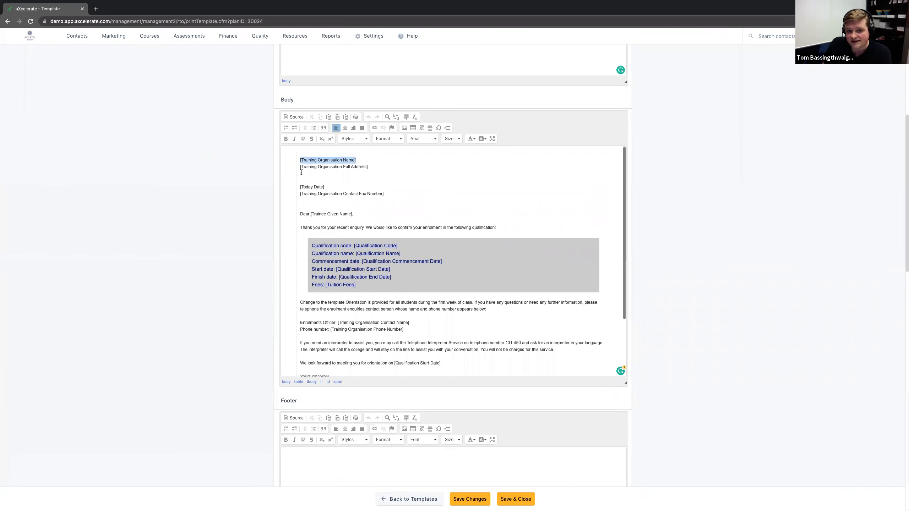
{"action": "left_click_drag", "start_coordinate": [300, 167], "coordinate": [323, 196]}
{"action": "left_click", "coordinate": [391, 198]}
{"action": "left_click", "coordinate": [406, 187]}
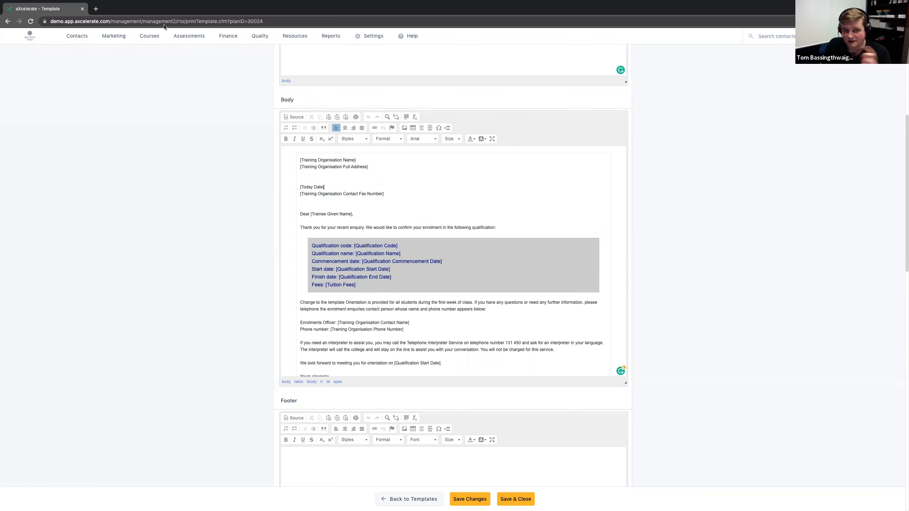
Step: Open the Classes list in a new browser tab and go to a student's enrolment in Certificate IV in WH&S - June Intake
{"action": "mouse_move", "coordinate": [152, 41]}
{"action": "left_click", "coordinate": [238, 69], "text": "ctrl"}
{"action": "key", "text": "ctrl+Tab"}
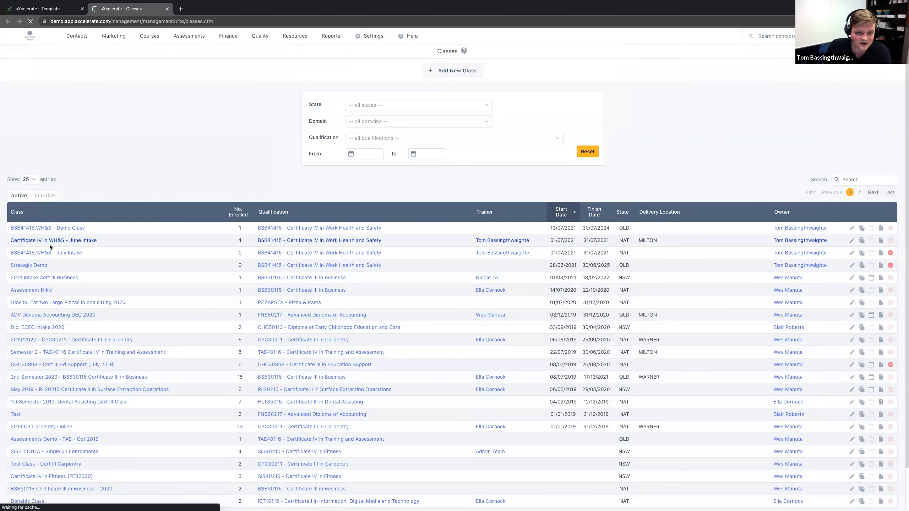
{"action": "left_click", "coordinate": [53, 239]}
{"action": "left_click", "coordinate": [309, 229]}
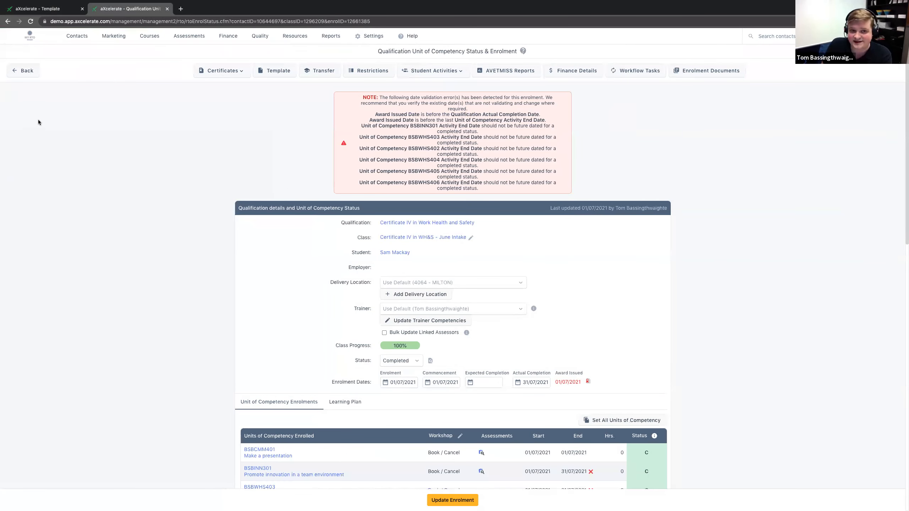
Step: Generate the Booking Confirmation - Class template for this student's enrolment
{"action": "left_click", "coordinate": [278, 74]}
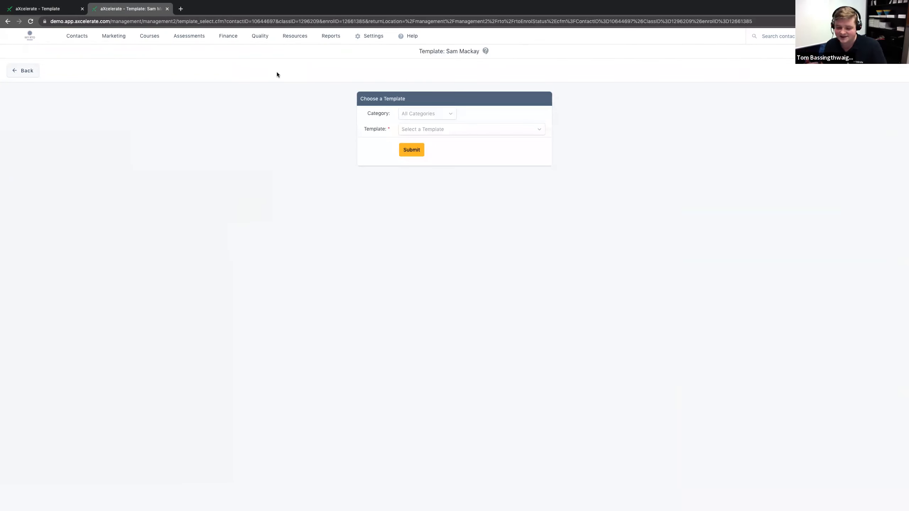
{"action": "left_click", "coordinate": [464, 133]}
{"action": "type", "text": "book"}
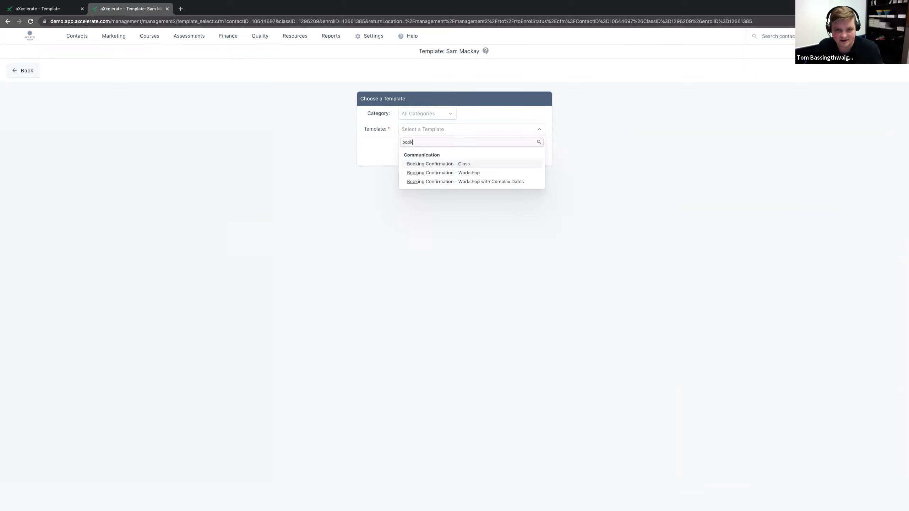
{"action": "left_click", "coordinate": [446, 165]}
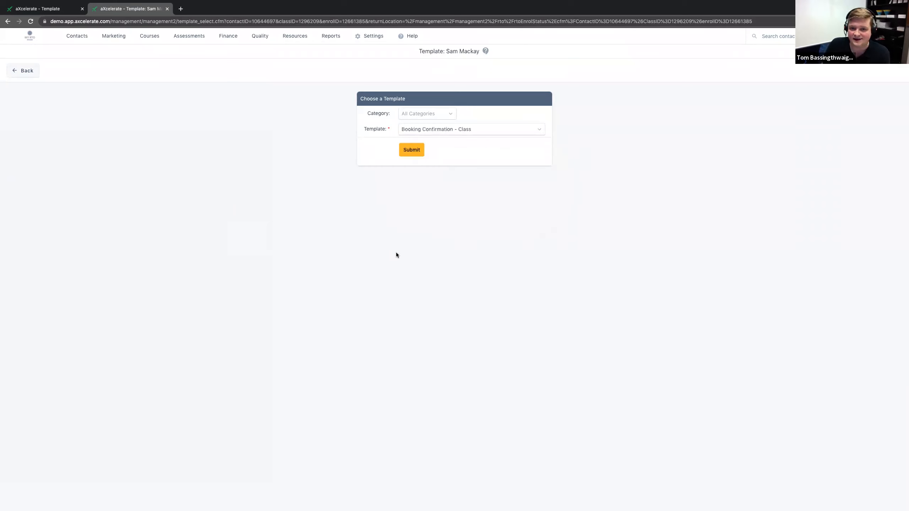
{"action": "left_click", "coordinate": [412, 150]}
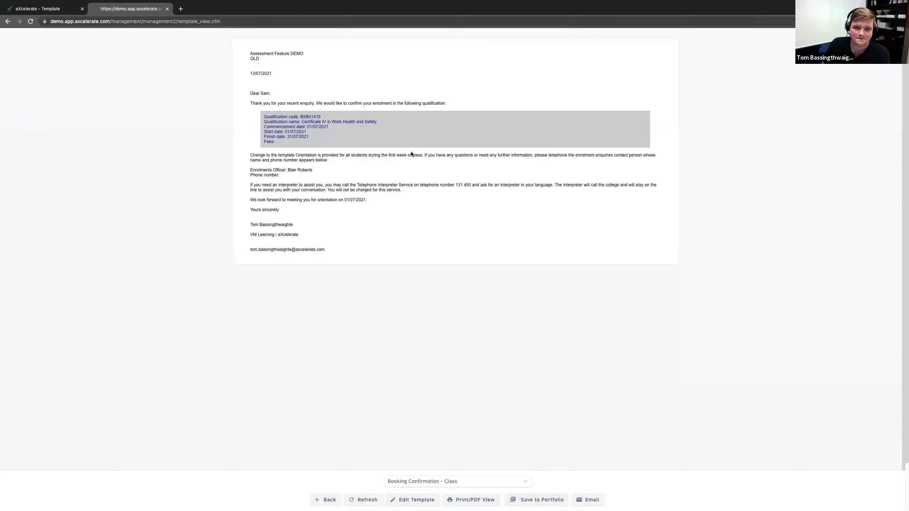
Step: Examine the organisation, student name and qualification details merged into the generated booking confirmation
{"action": "left_click_drag", "start_coordinate": [251, 53], "coordinate": [301, 54]}
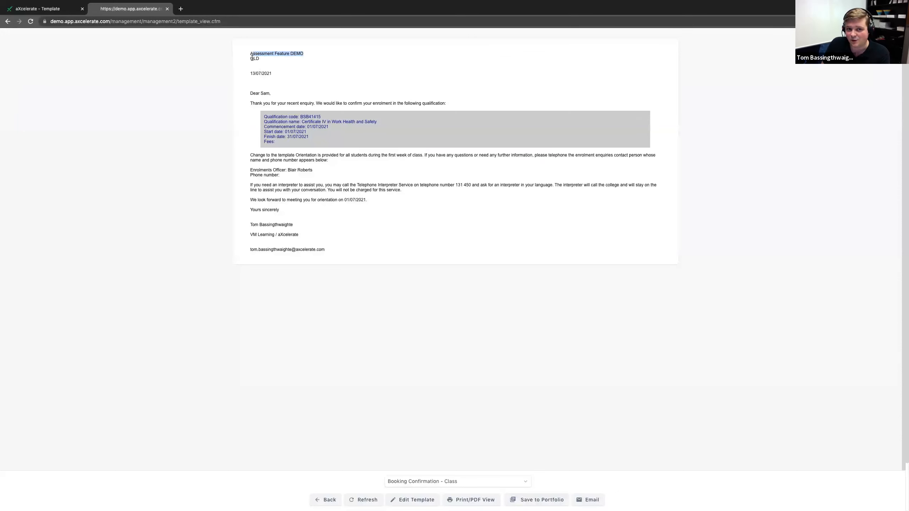
{"action": "left_click_drag", "start_coordinate": [260, 94], "coordinate": [271, 96]}
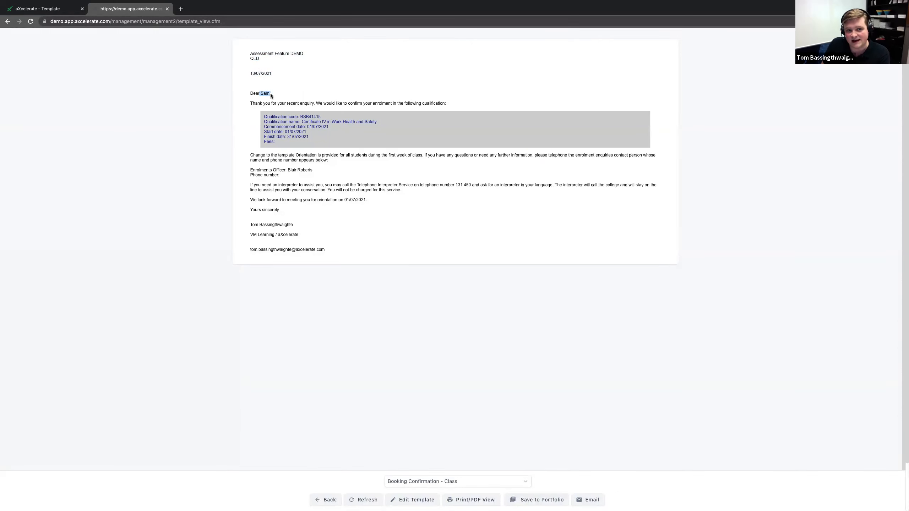
{"action": "left_click", "coordinate": [296, 116]}
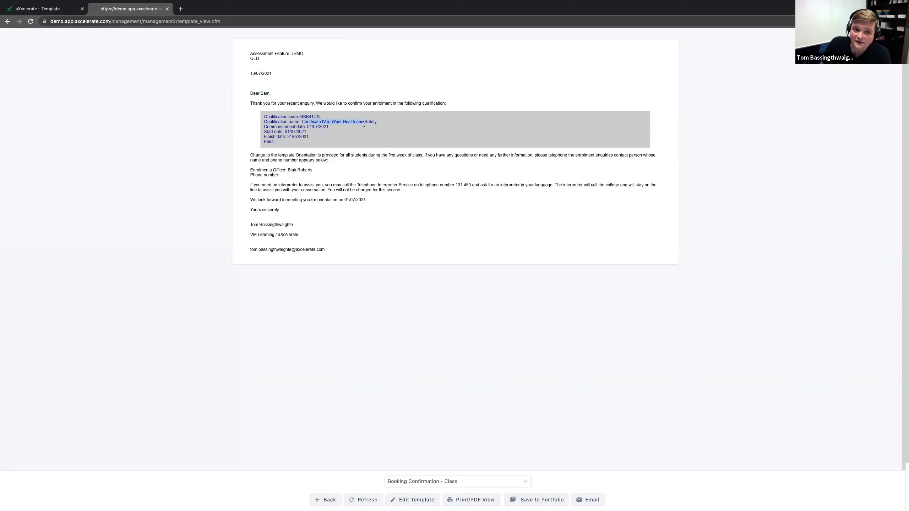
{"action": "left_click_drag", "start_coordinate": [306, 132], "coordinate": [294, 132]}
{"action": "left_click", "coordinate": [293, 140]}
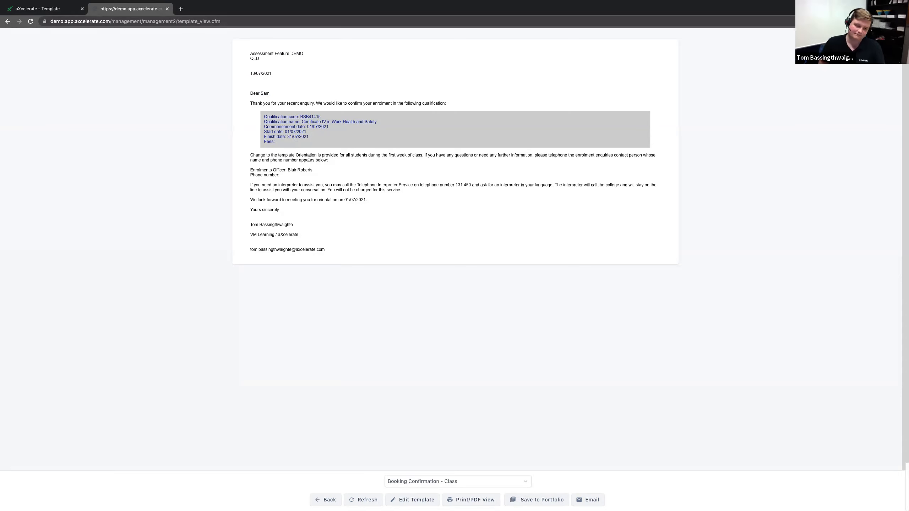
Step: Return to the template editor and examine the qualification merge fields in the Body's shaded block
{"action": "left_click", "coordinate": [34, 9]}
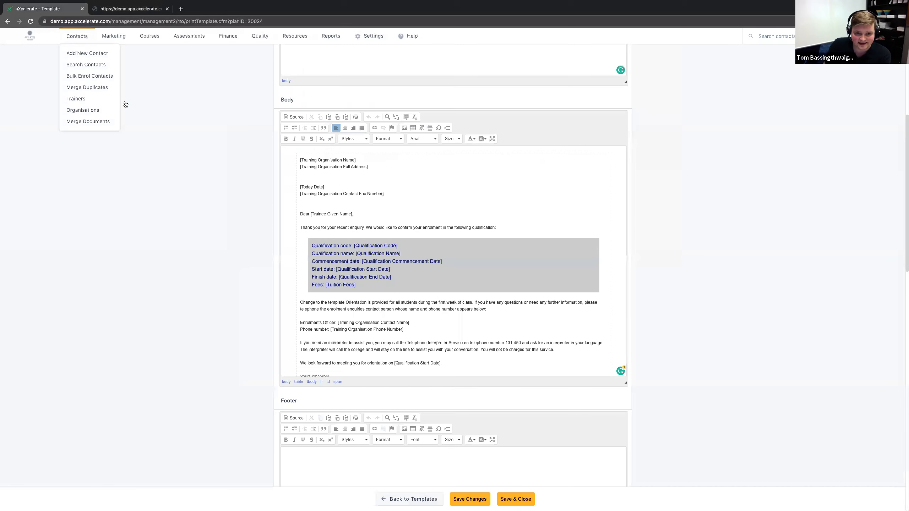
{"action": "scroll", "coordinate": [291, 226], "scroll_direction": "down", "scroll_amount": 1}
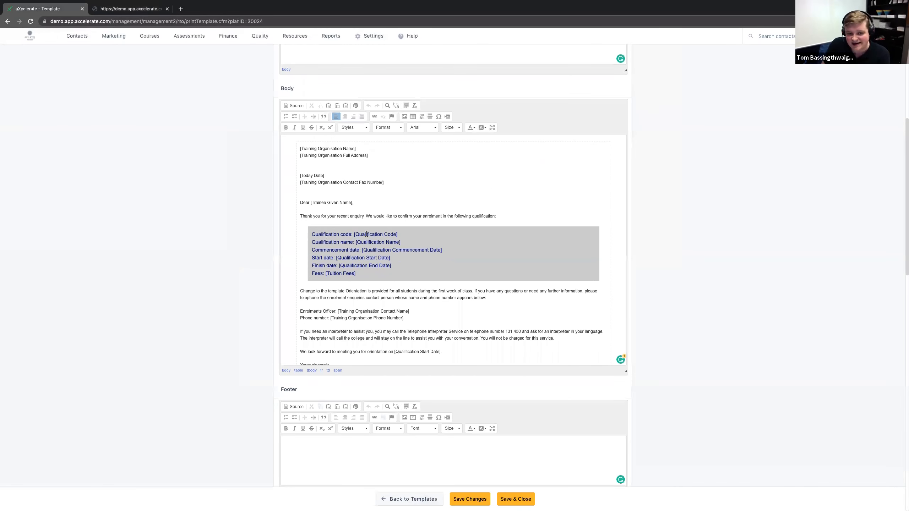
{"action": "mouse_move", "coordinate": [355, 234]}
{"action": "left_mouse_down"}
{"action": "mouse_move", "coordinate": [396, 234]}
{"action": "mouse_move", "coordinate": [364, 242]}
{"action": "left_mouse_up"}
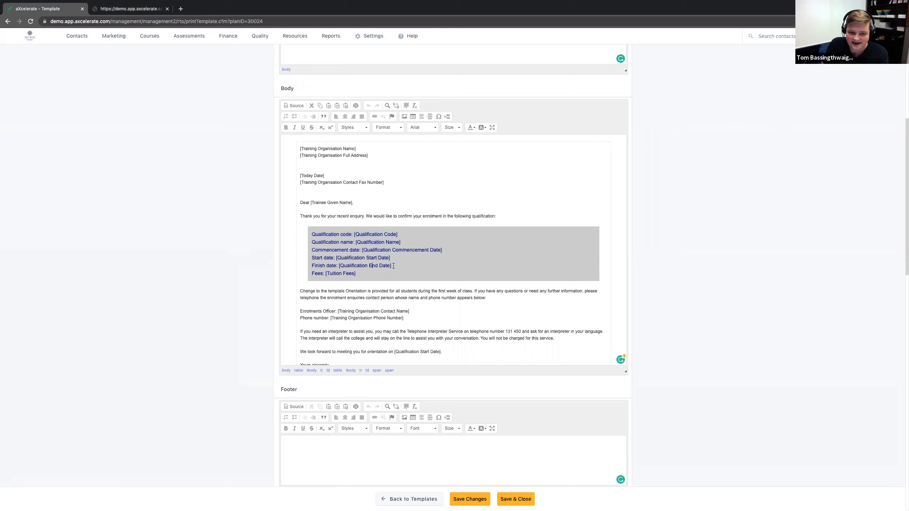
{"action": "left_click", "coordinate": [381, 283]}
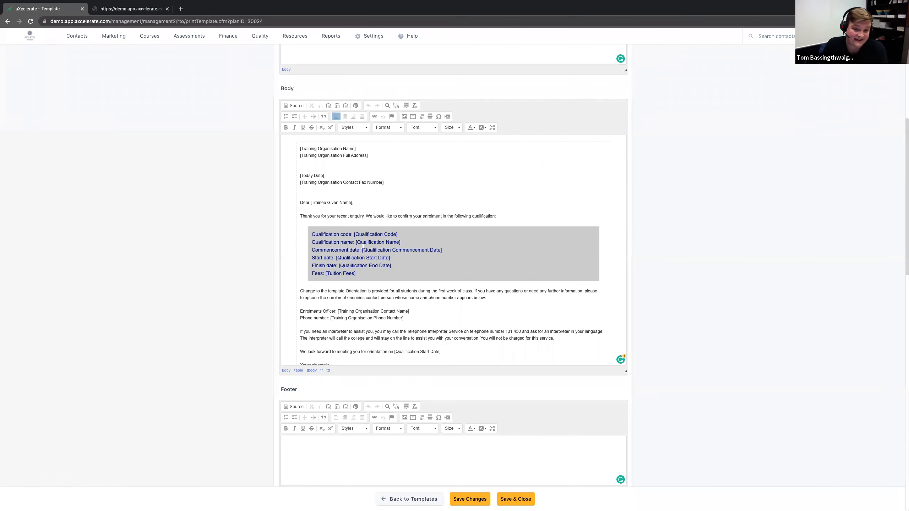
{"action": "left_click_drag", "start_coordinate": [362, 235], "coordinate": [387, 236]}
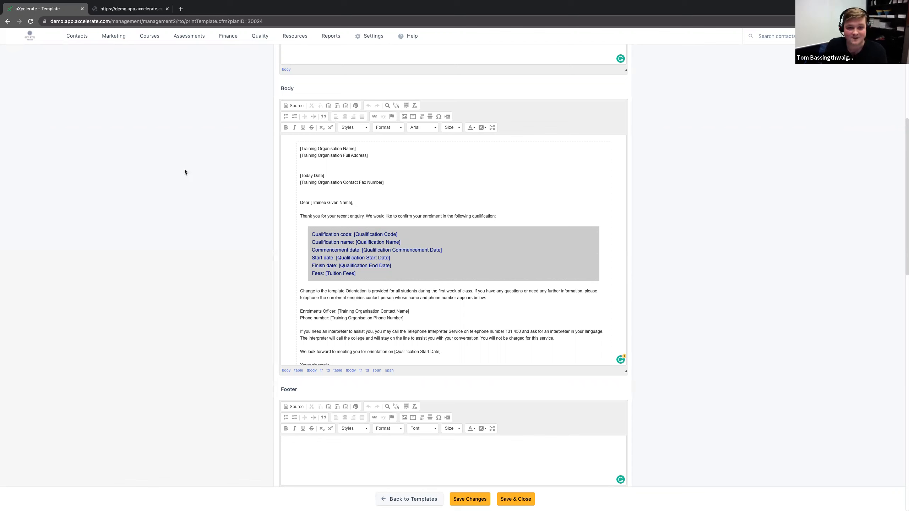
Step: Open the workshop search in a new browser tab, list all workshops and open the Knitting 101 workshop
{"action": "mouse_move", "coordinate": [149, 39]}
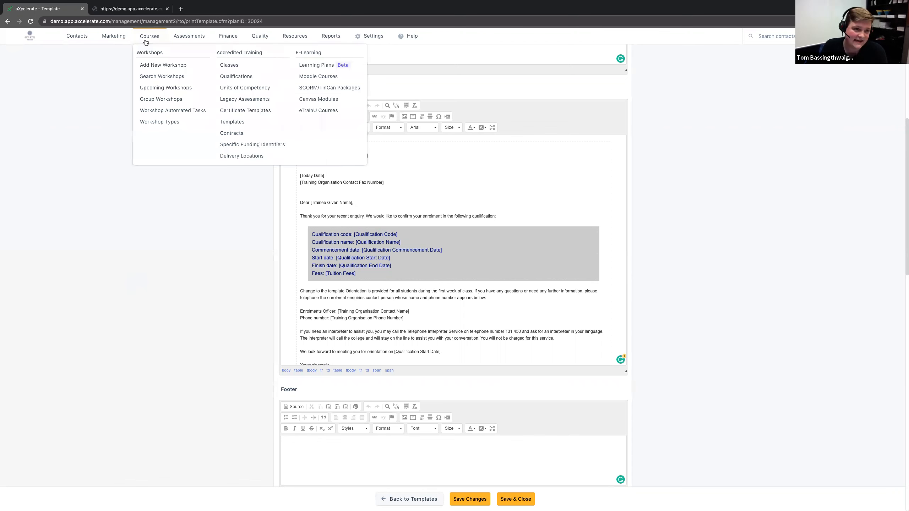
{"action": "left_click", "coordinate": [173, 80], "text": "super"}
{"action": "left_click", "coordinate": [199, 13]}
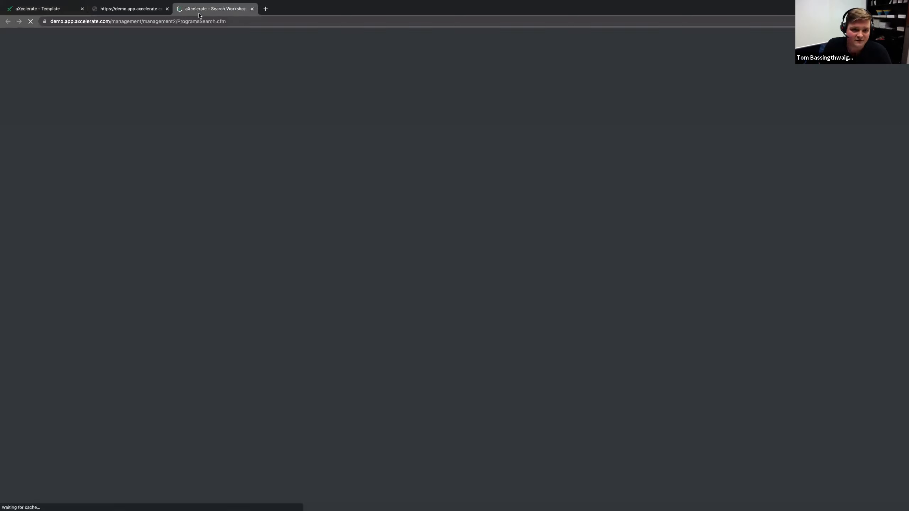
{"action": "left_click", "coordinate": [321, 153]}
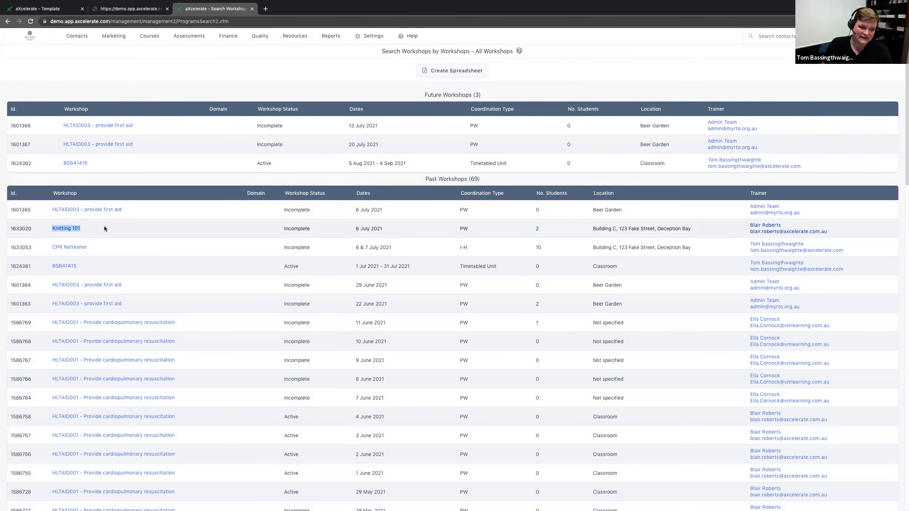
{"action": "left_click", "coordinate": [71, 229]}
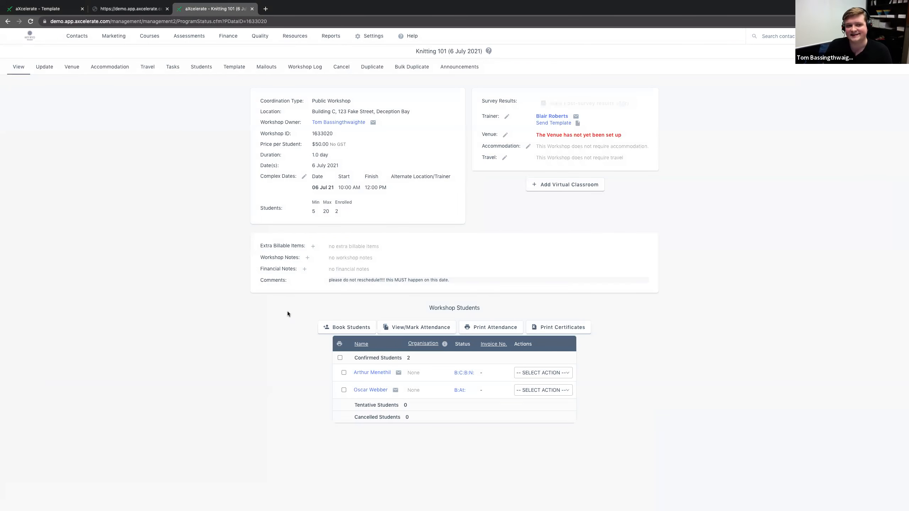
Step: Generate the Booking Confirmation - Class template for the Knitting 101 workshop
{"action": "left_click", "coordinate": [242, 67]}
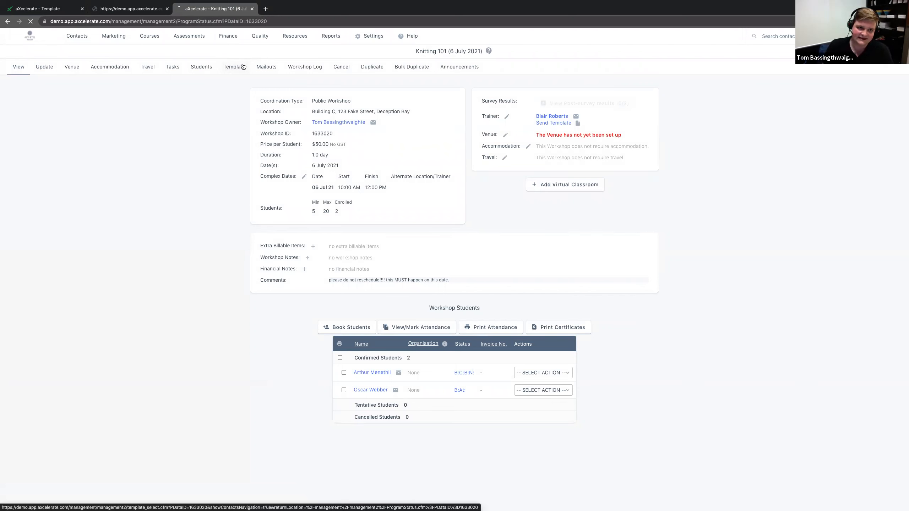
{"action": "left_click", "coordinate": [414, 155]}
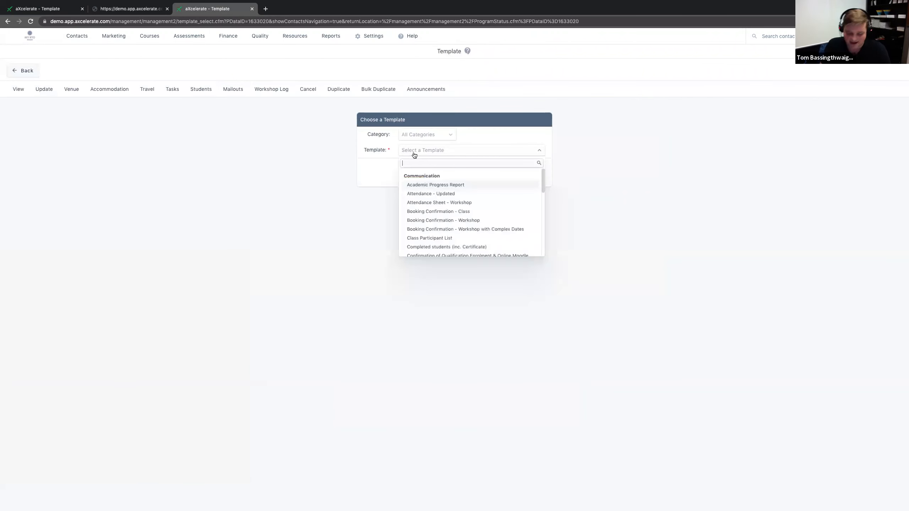
{"action": "type", "text": "book"}
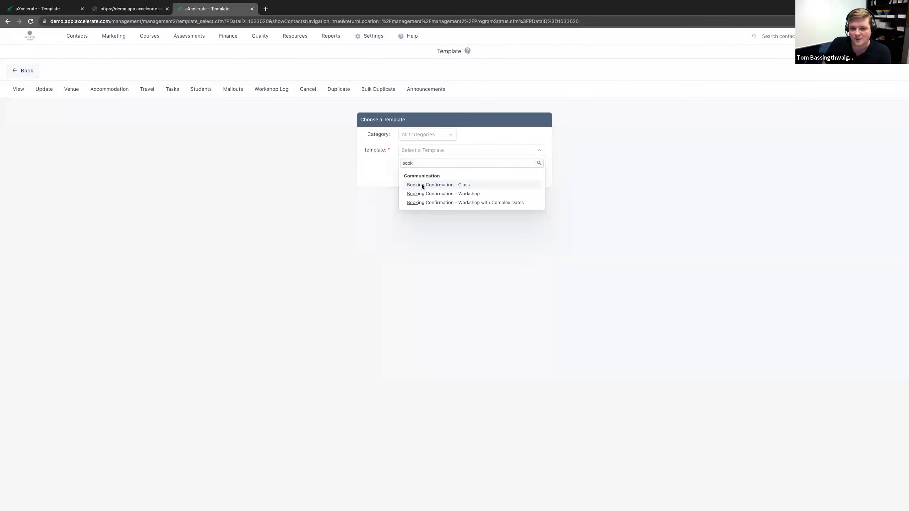
{"action": "left_click", "coordinate": [422, 184]}
{"action": "left_click", "coordinate": [412, 171]}
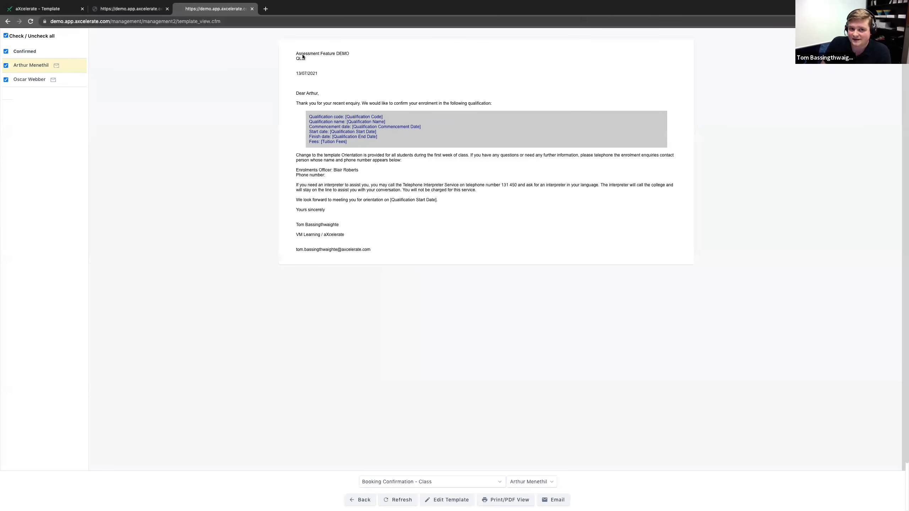
Step: Compare the organisation and date details with the qualification merge fields in the workshop's generated letter
{"action": "left_click_drag", "start_coordinate": [295, 53], "coordinate": [323, 75]}
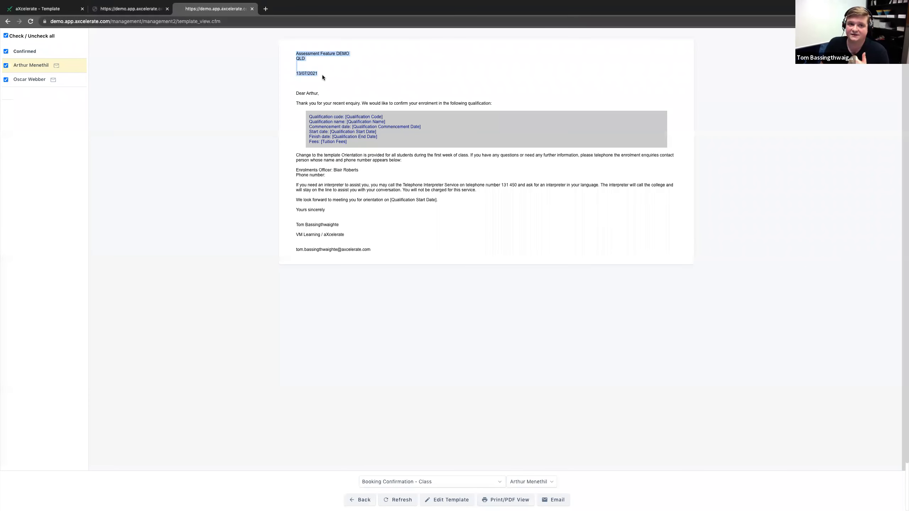
{"action": "left_click_drag", "start_coordinate": [308, 116], "coordinate": [390, 145]}
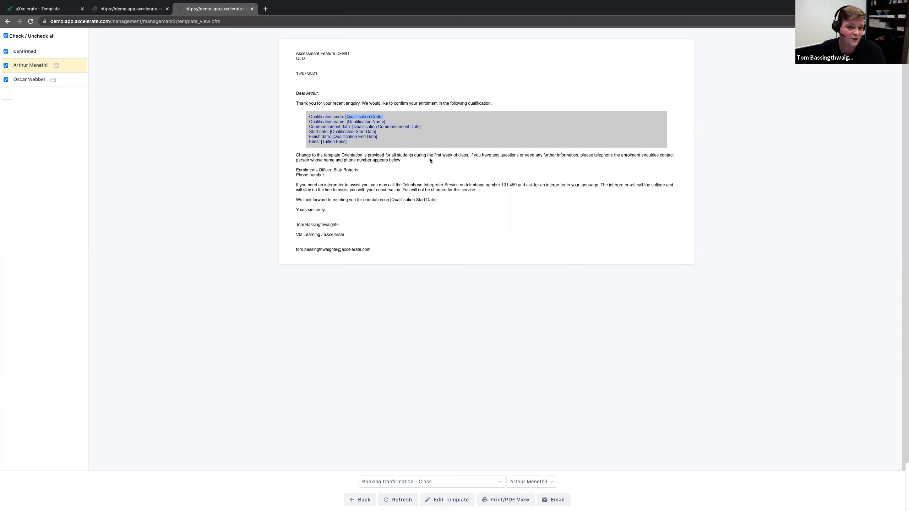
{"action": "left_click_drag", "start_coordinate": [387, 117], "coordinate": [364, 117]}
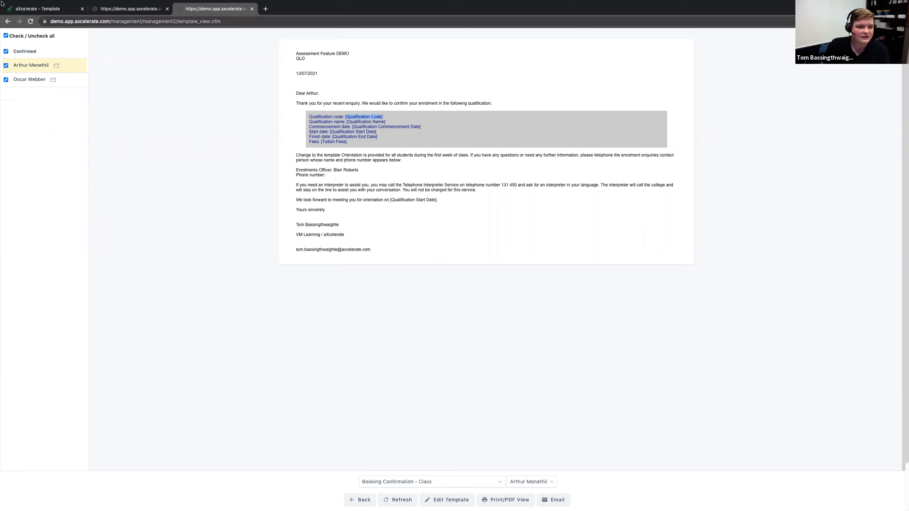
Step: Leave the workshop's generated letter and open the signed-in staff member's own contact record
{"action": "left_click", "coordinate": [8, 22]}
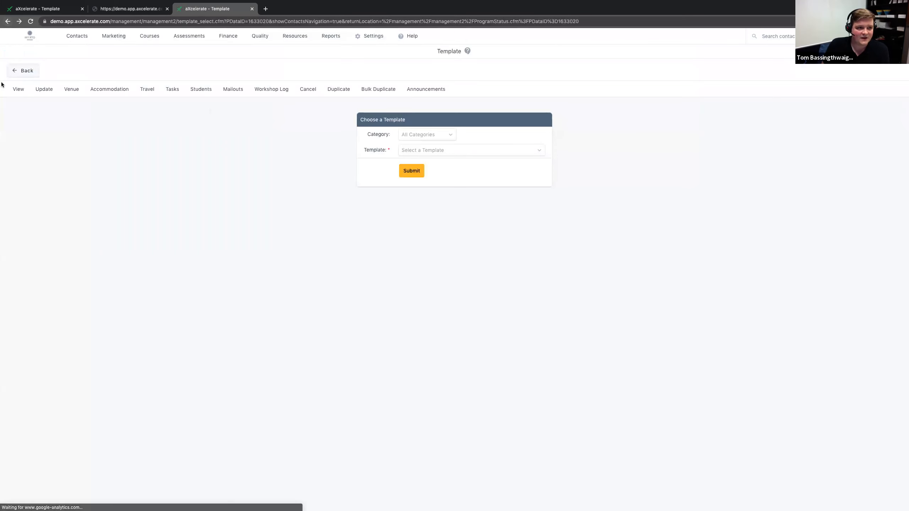
{"action": "mouse_move", "coordinate": [859, 36]}
{"action": "left_click", "coordinate": [806, 104]}
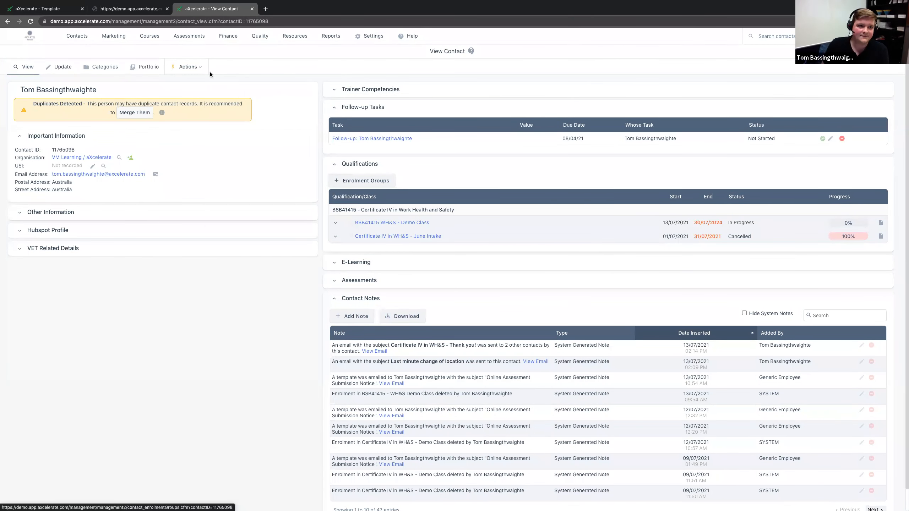
Step: Generate the Booking Confirmation - Class template from the contact record without selecting an enrolment, and examine the qualification merge fields
{"action": "left_click", "coordinate": [197, 69]}
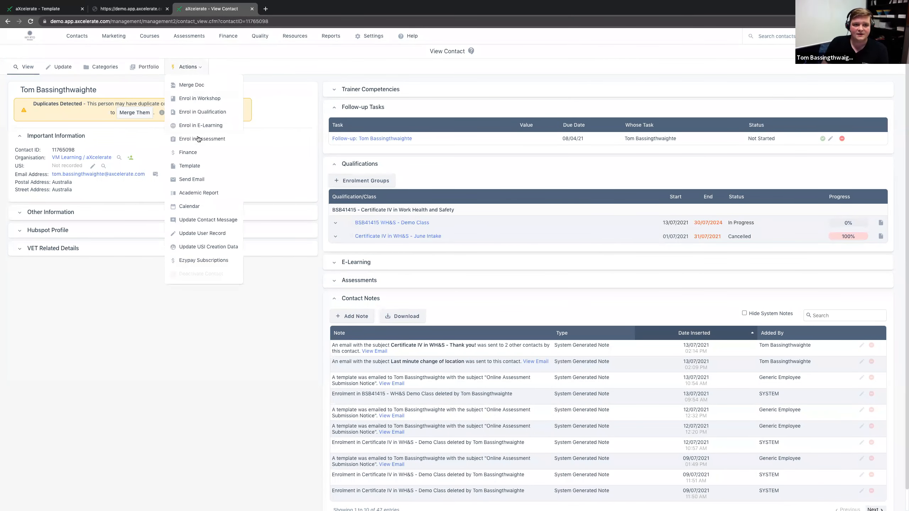
{"action": "left_click", "coordinate": [196, 167]}
{"action": "left_click", "coordinate": [440, 132]}
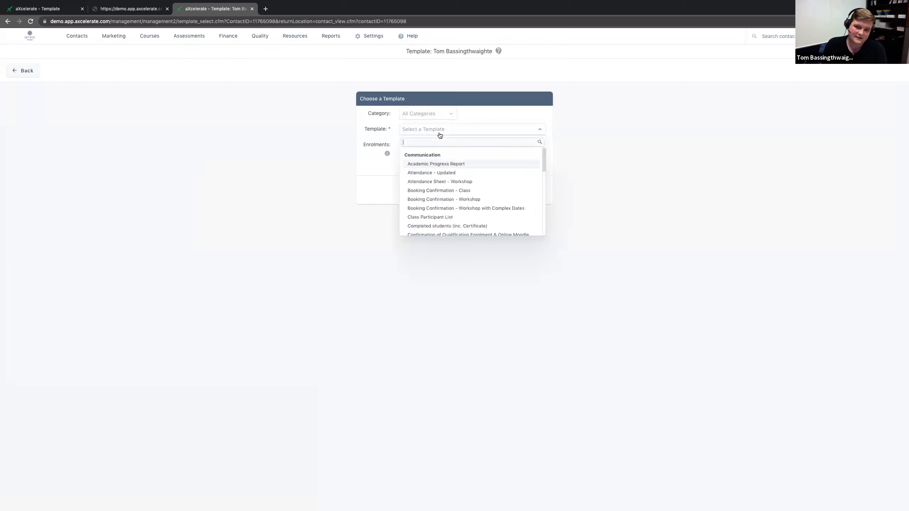
{"action": "type", "text": "bookin"}
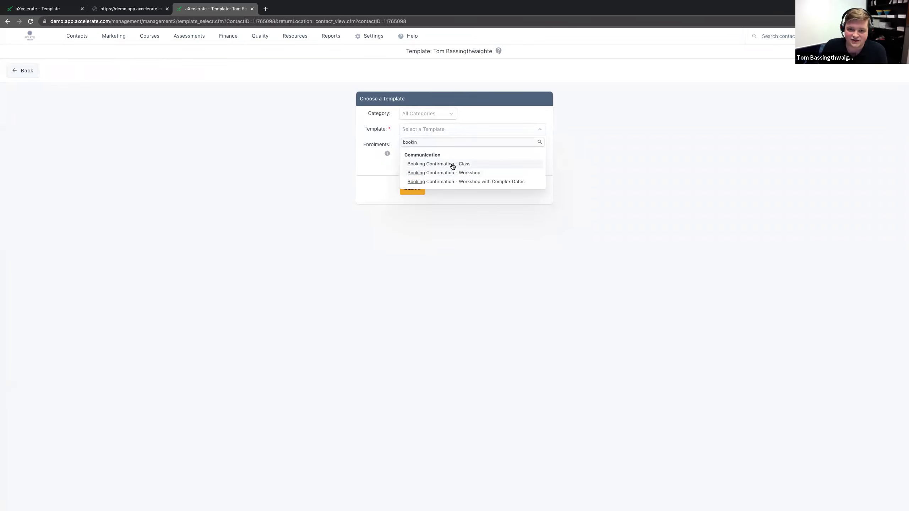
{"action": "left_click", "coordinate": [441, 162]}
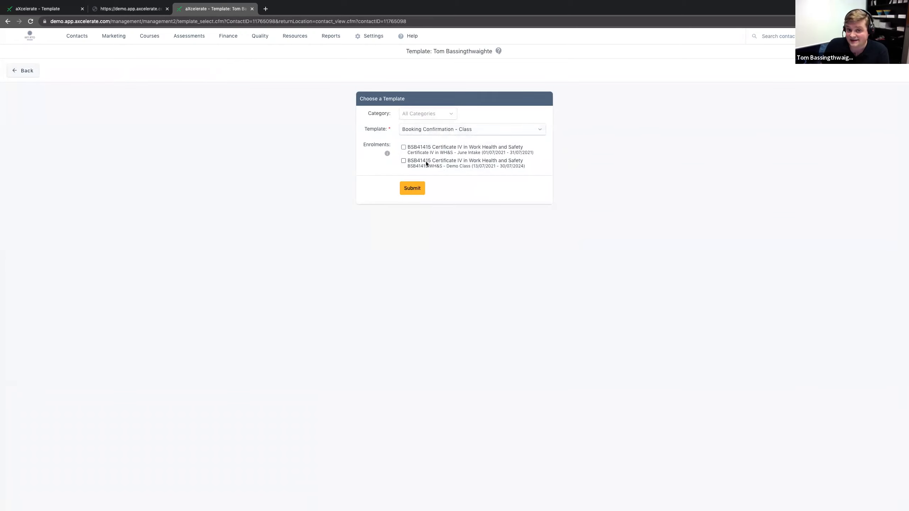
{"action": "left_click", "coordinate": [412, 188]}
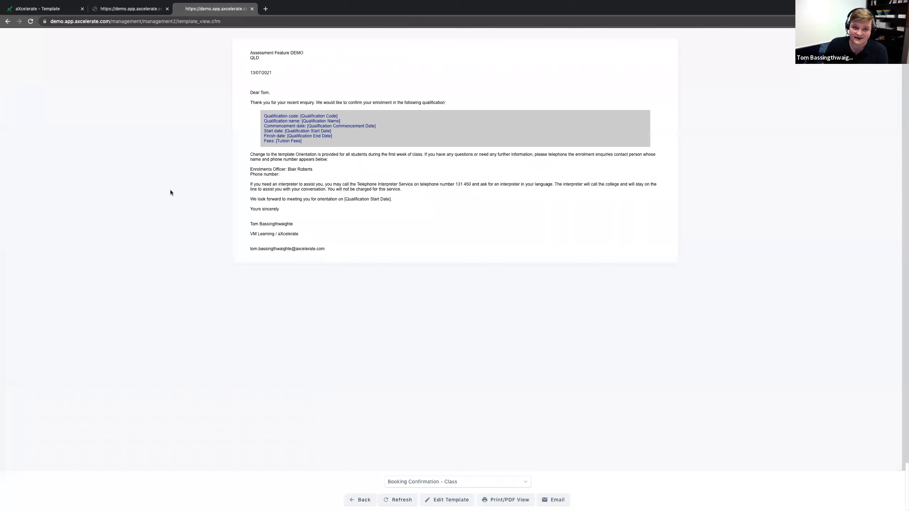
{"action": "left_click_drag", "start_coordinate": [304, 143], "coordinate": [262, 116]}
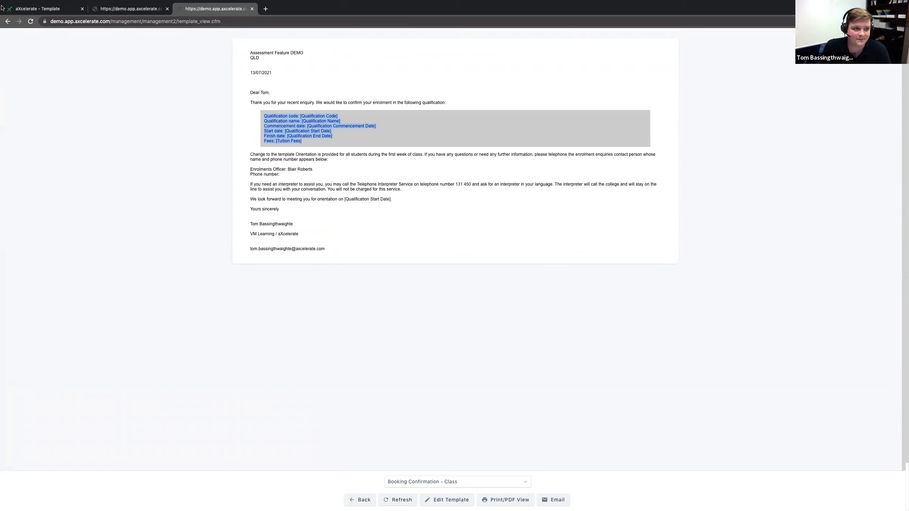
Step: Return to the template selection and generate Booking Confirmation - Class with only the BSB41415 WH&S - Demo Class enrolment ticked
{"action": "left_click", "coordinate": [8, 22]}
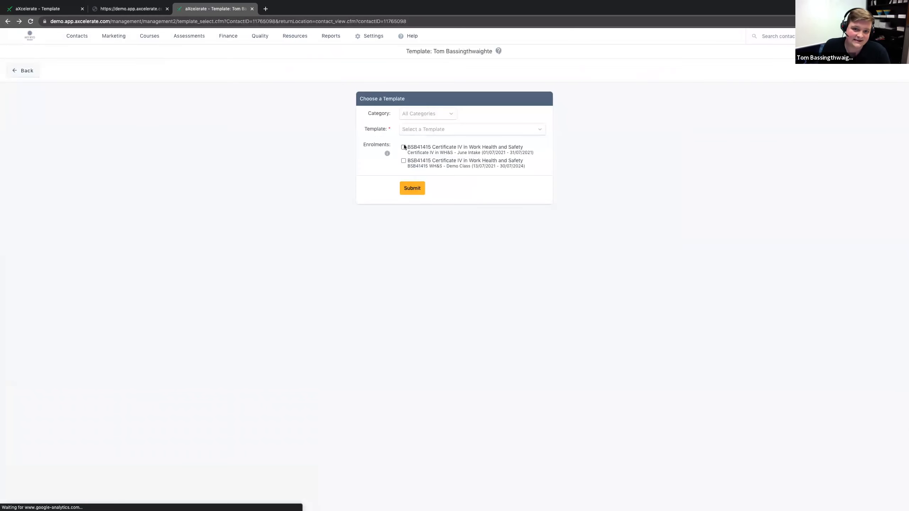
{"action": "left_click", "coordinate": [404, 147]}
{"action": "left_click", "coordinate": [410, 188]}
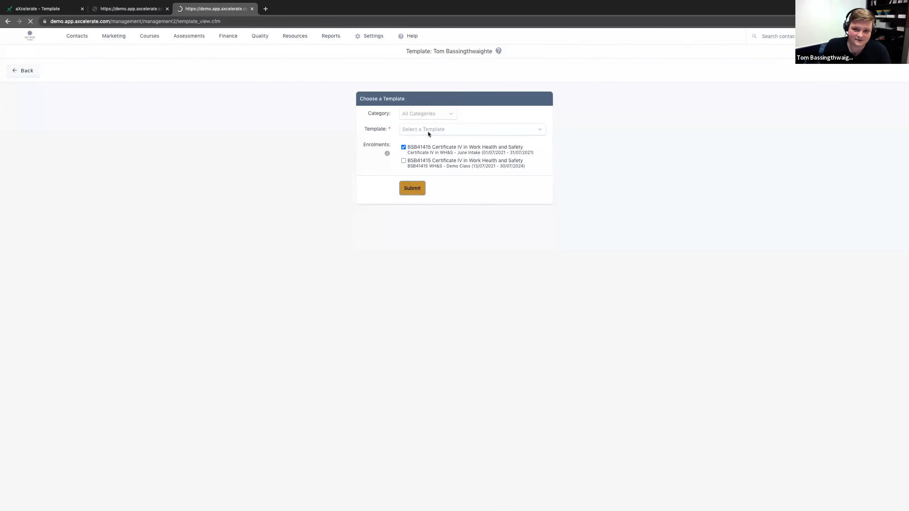
{"action": "left_click", "coordinate": [447, 129]}
{"action": "type", "text": "book"}
{"action": "left_click", "coordinate": [473, 164]}
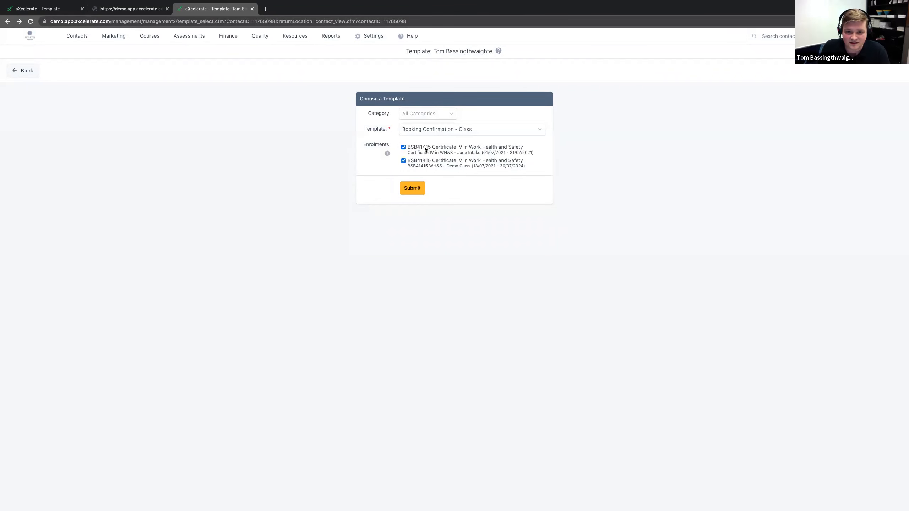
{"action": "left_click", "coordinate": [413, 187]}
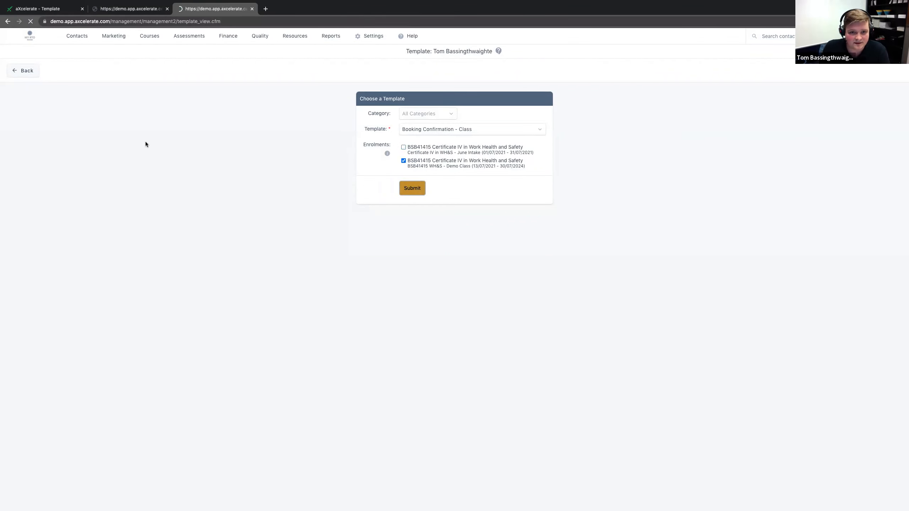
Step: Examine the qualification merge fields in the shaded block of the letter generated from the contact record
{"action": "left_click_drag", "start_coordinate": [308, 139], "coordinate": [264, 119]}
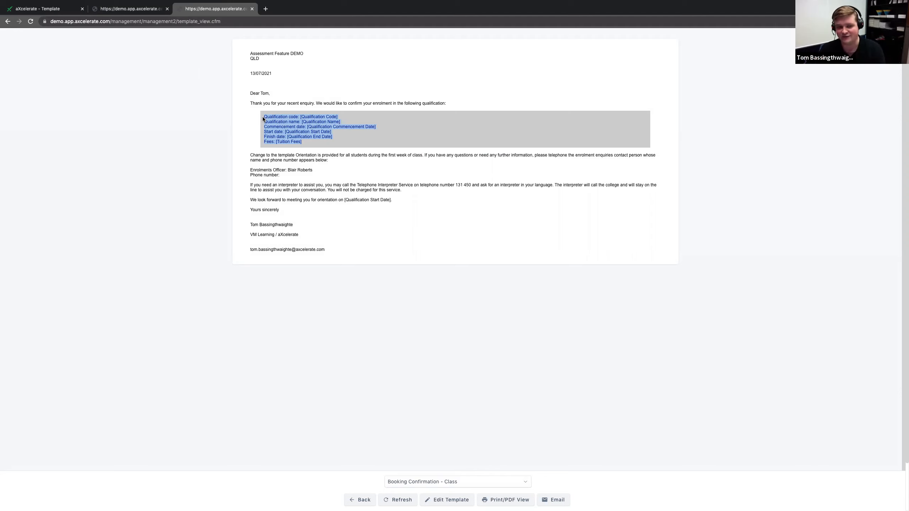
{"action": "left_click", "coordinate": [293, 137]}
{"action": "left_click_drag", "start_coordinate": [302, 142], "coordinate": [255, 118]}
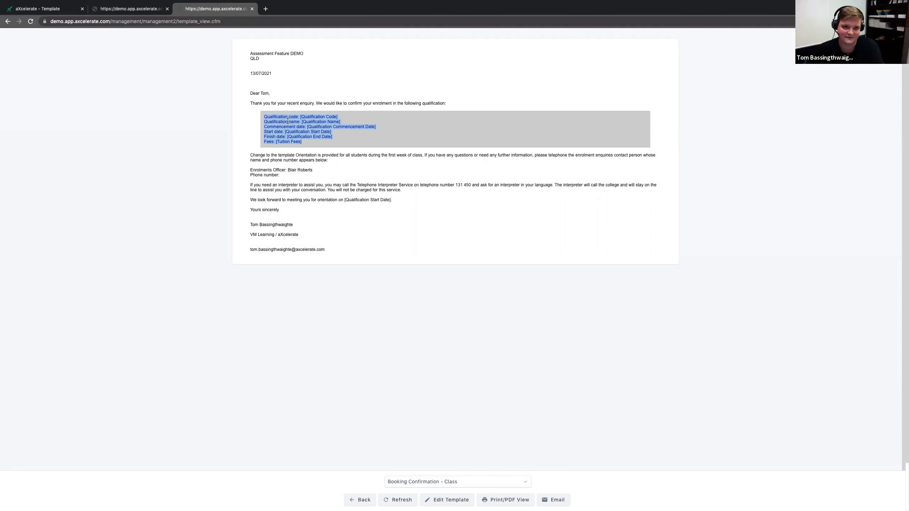
Step: Return to the contact record and open the template selection from its BSB41415 WH&S - Demo Class enrolment
{"action": "left_click", "coordinate": [7, 22]}
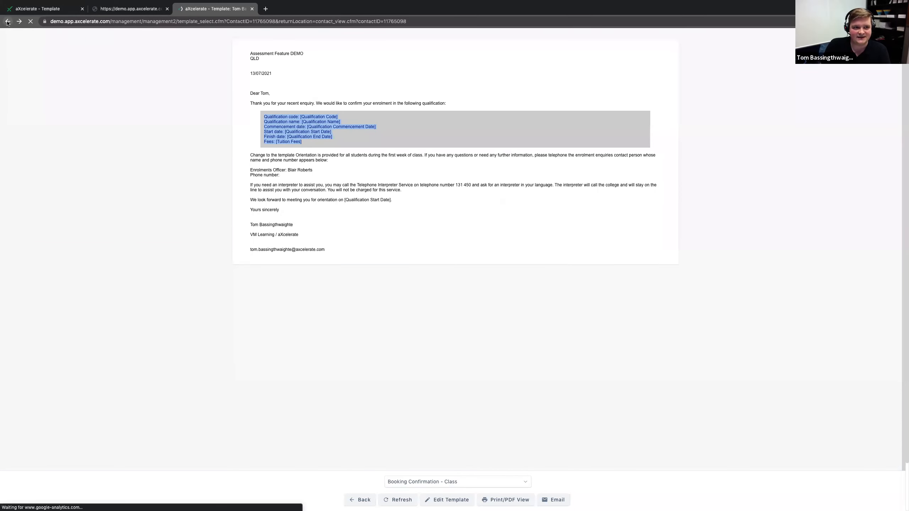
{"action": "left_click", "coordinate": [7, 22]}
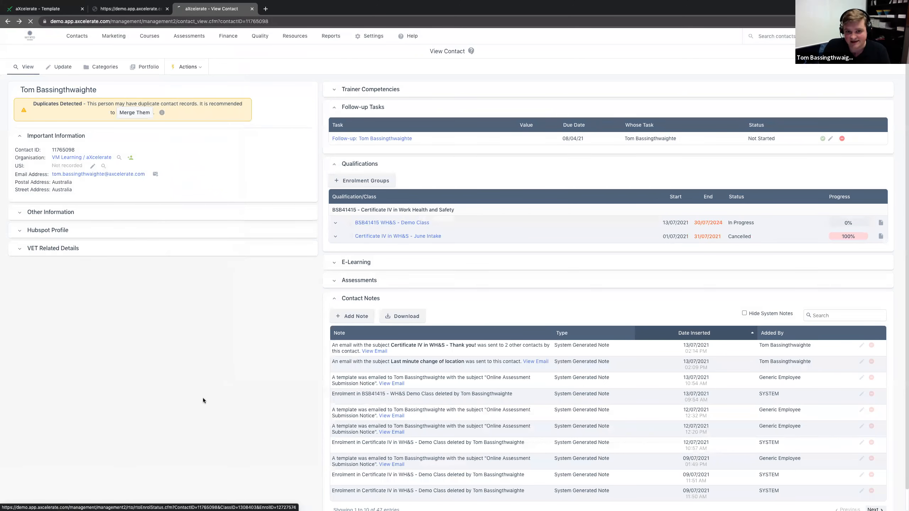
{"action": "left_click", "coordinate": [274, 76]}
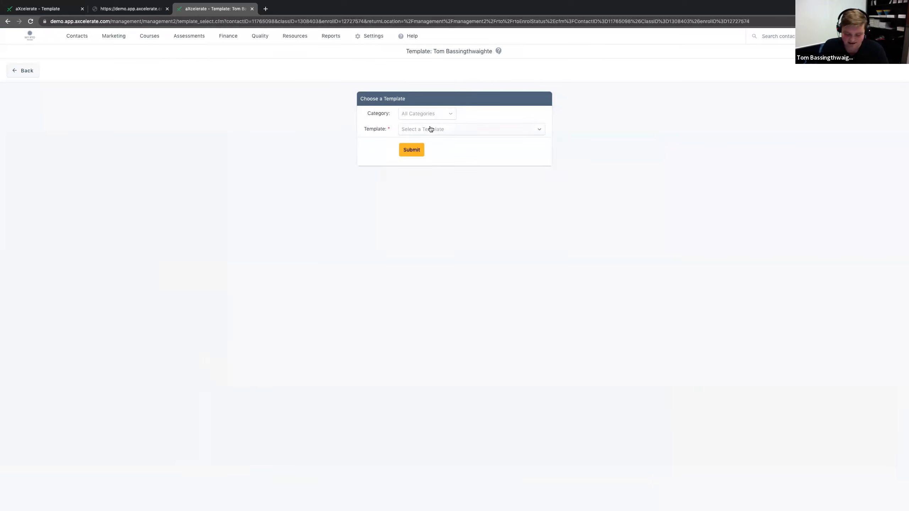
Step: Generate the Booking Confirmation - Class template for the class enrolment and examine the qualification details in the letter
{"action": "left_click", "coordinate": [431, 129]}
{"action": "type", "text": "book c"}
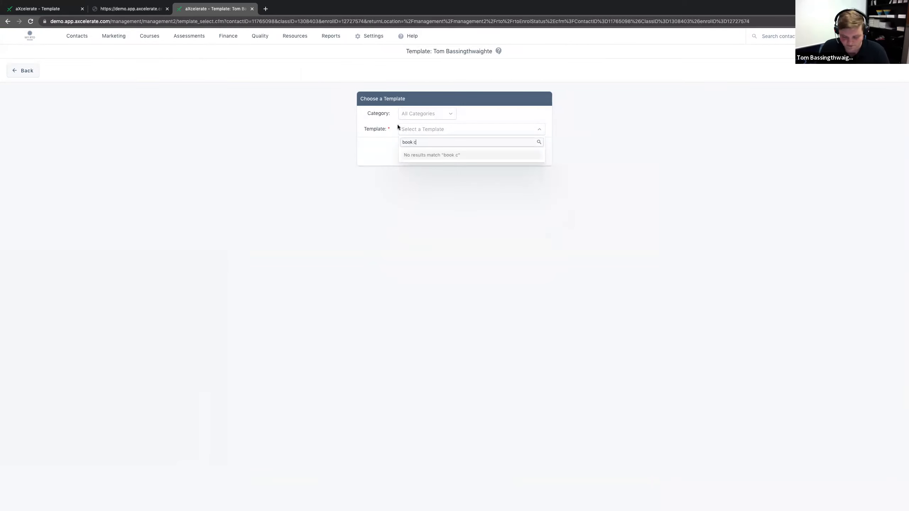
{"action": "key", "text": "BackSpace"}
{"action": "key", "text": "BackSpace"}
{"action": "left_click", "coordinate": [444, 164]}
{"action": "left_click", "coordinate": [402, 150]}
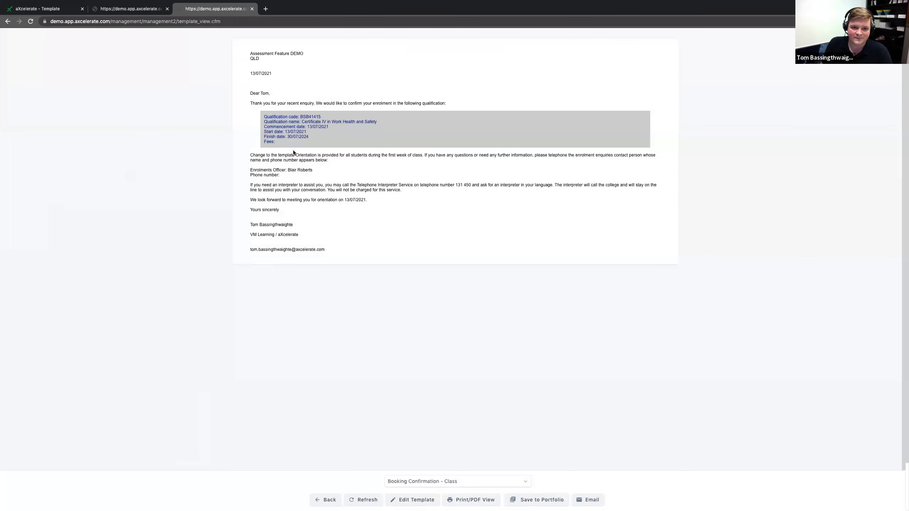
{"action": "left_click_drag", "start_coordinate": [288, 142], "coordinate": [267, 117]}
{"action": "left_click", "coordinate": [167, 119]}
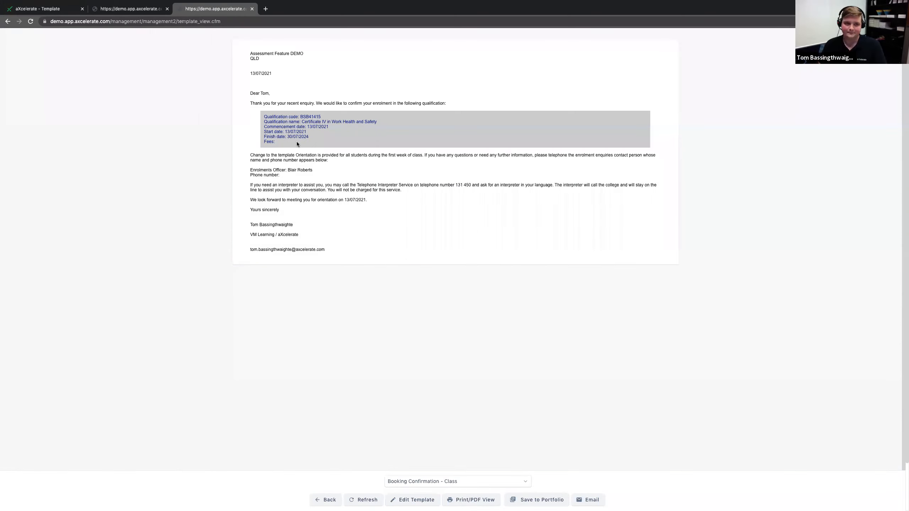
Step: Close the two generated letter tabs and start a new template from the templates list
{"action": "left_click", "coordinate": [252, 8]}
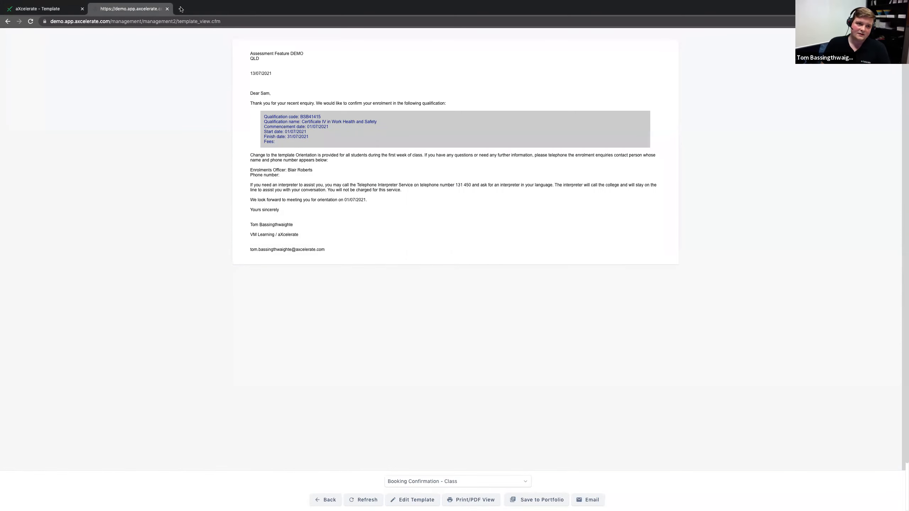
{"action": "left_click", "coordinate": [167, 8]}
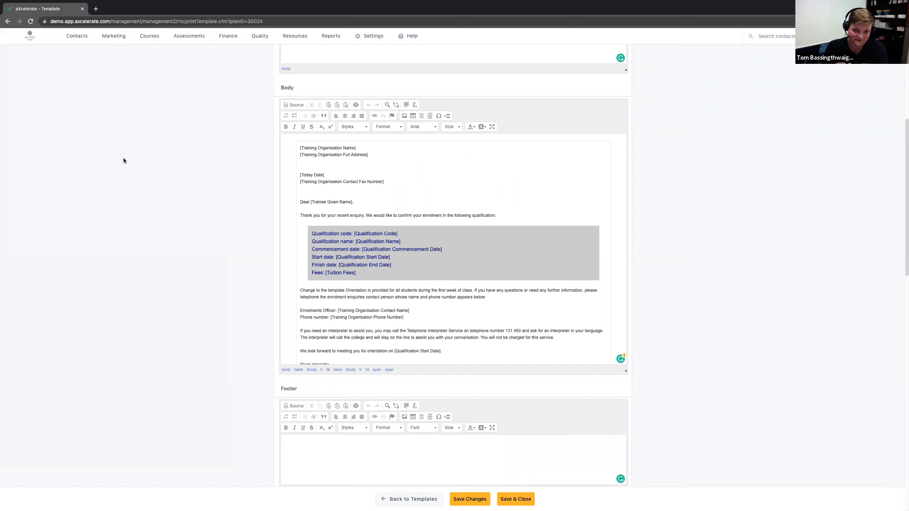
{"action": "scroll", "coordinate": [148, 146], "scroll_direction": "up", "scroll_amount": 3}
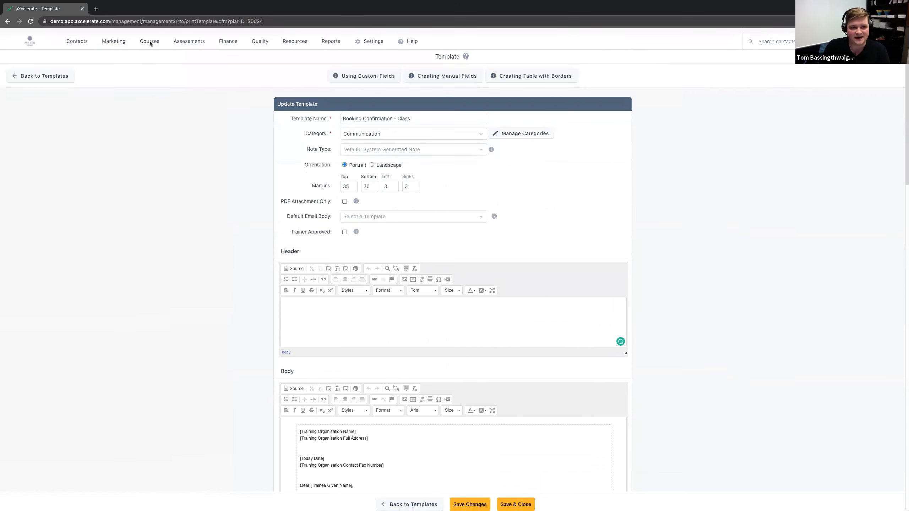
{"action": "left_click", "coordinate": [149, 36]}
{"action": "left_click", "coordinate": [232, 122]}
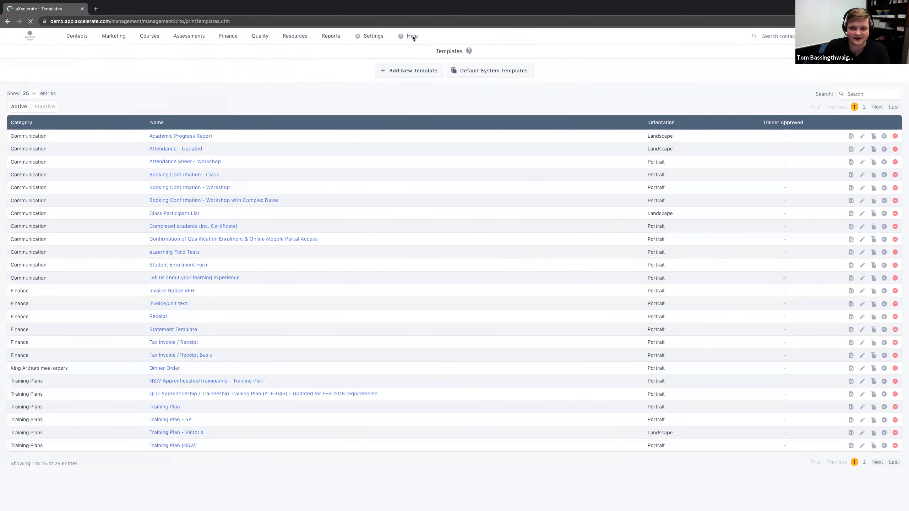
{"action": "left_click", "coordinate": [394, 73]}
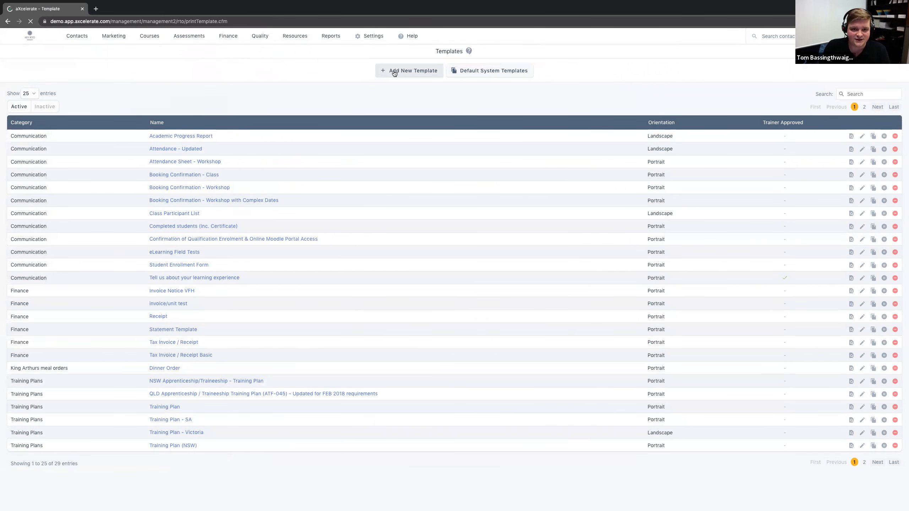
Step: Name the new template Certificate Sending and assign it to the Communication category
{"action": "left_click", "coordinate": [346, 112]}
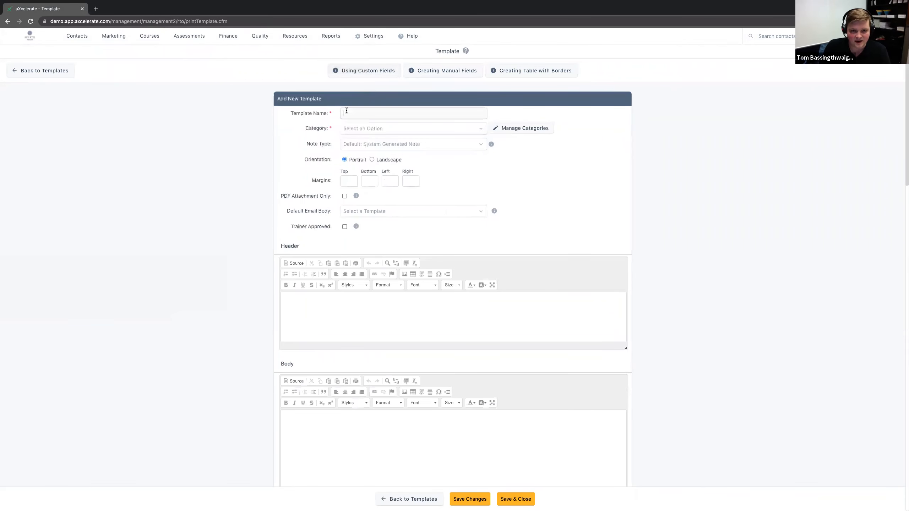
{"action": "type", "text": "Certificate Issuan"}
{"action": "key", "text": "BackSpace"}
{"action": "key", "text": "BackSpace"}
{"action": "key", "text": "BackSpace"}
{"action": "key", "text": "BackSpace"}
{"action": "type", "text": "Sending"}
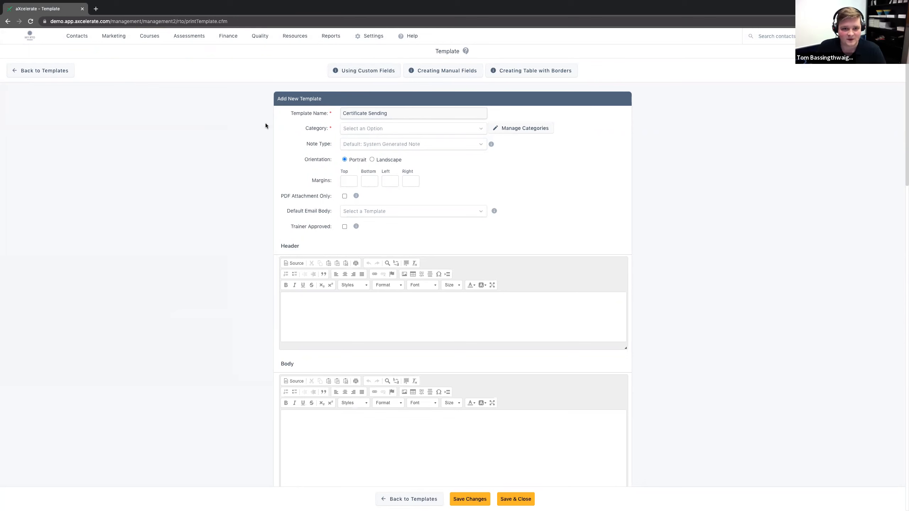
{"action": "left_click", "coordinate": [385, 130]}
{"action": "left_click", "coordinate": [371, 141]}
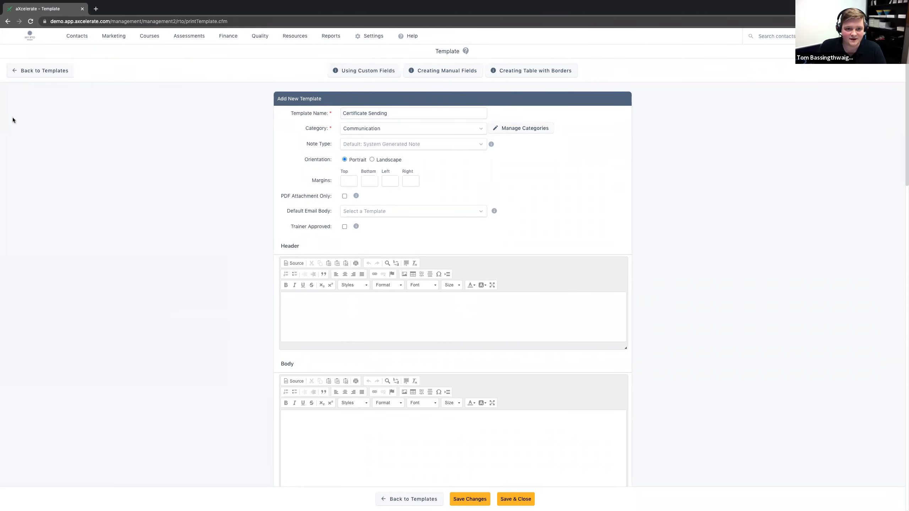
Step: Place the cursor in the new template's empty Body and expand the Student Related Fields merge field list
{"action": "scroll", "coordinate": [155, 155], "scroll_direction": "down", "scroll_amount": 1}
{"action": "scroll", "coordinate": [154, 158], "scroll_direction": "up", "scroll_amount": 1}
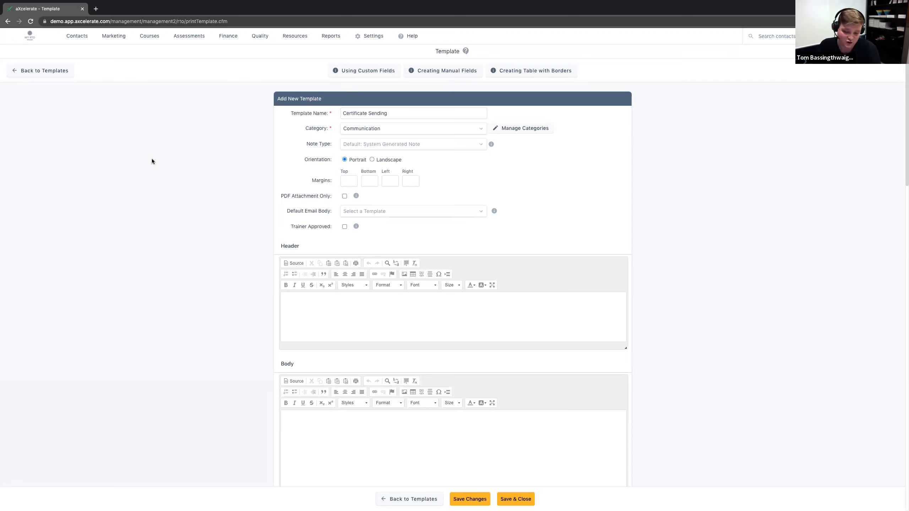
{"action": "scroll", "coordinate": [101, 189], "scroll_direction": "down", "scroll_amount": 2}
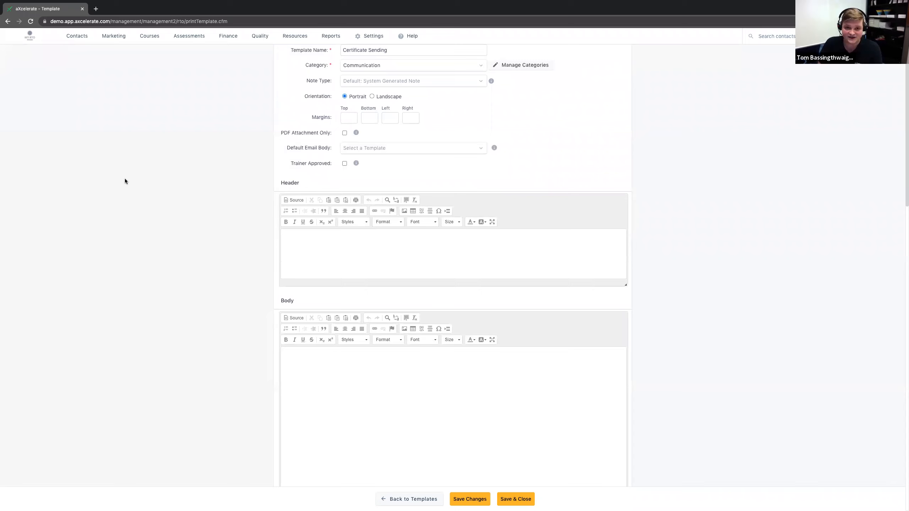
{"action": "scroll", "coordinate": [131, 177], "scroll_direction": "down", "scroll_amount": 5}
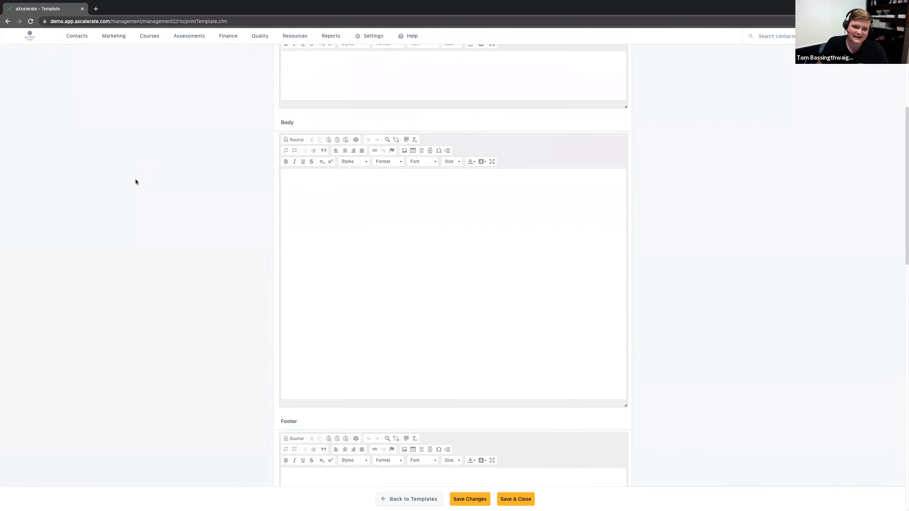
{"action": "scroll", "coordinate": [133, 185], "scroll_direction": "up", "scroll_amount": 1}
{"action": "left_click", "coordinate": [350, 241]}
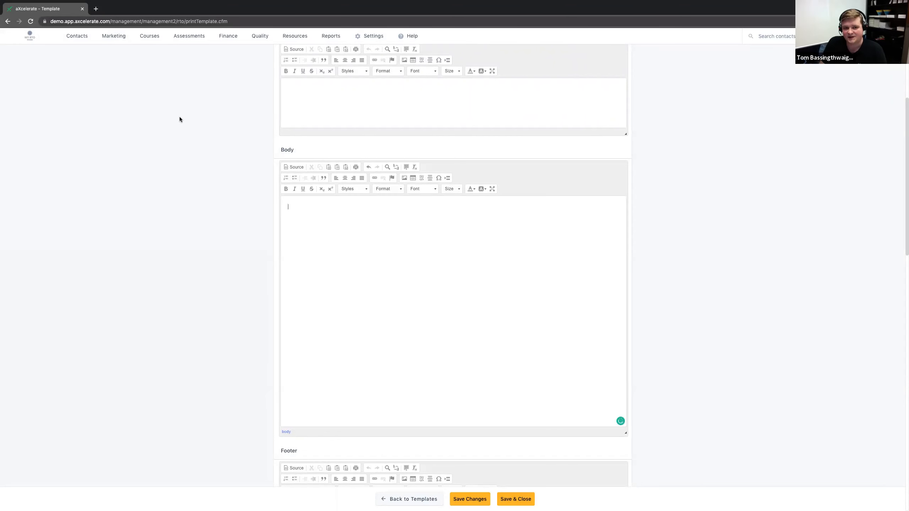
{"action": "scroll", "coordinate": [180, 116], "scroll_direction": "down", "scroll_amount": 10}
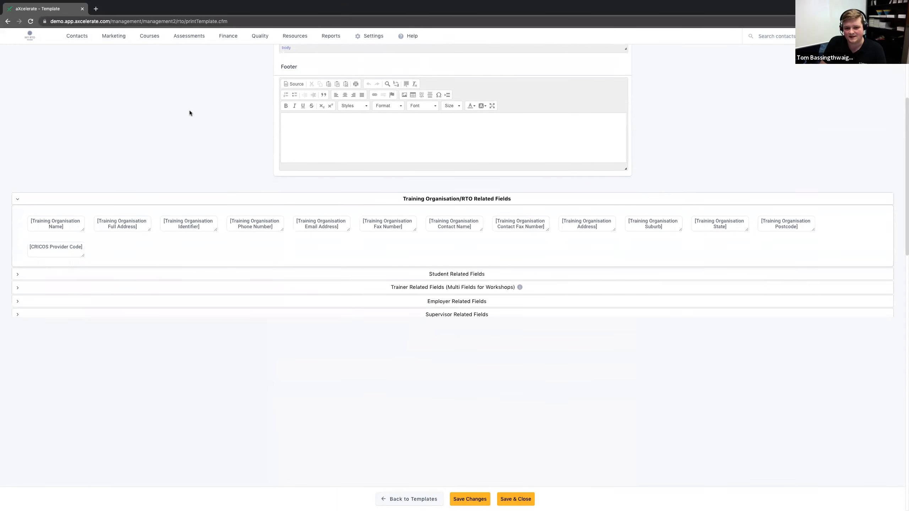
{"action": "scroll", "coordinate": [189, 113], "scroll_direction": "down", "scroll_amount": 1}
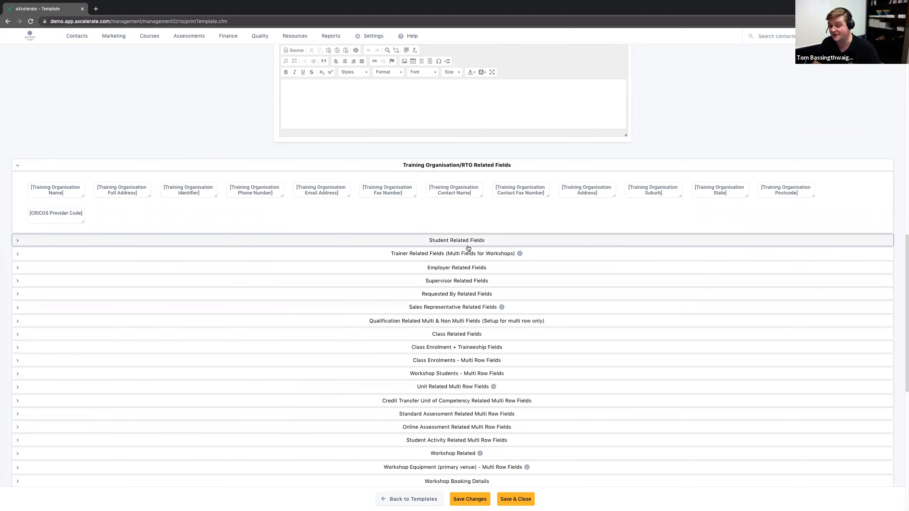
{"action": "left_click", "coordinate": [439, 241]}
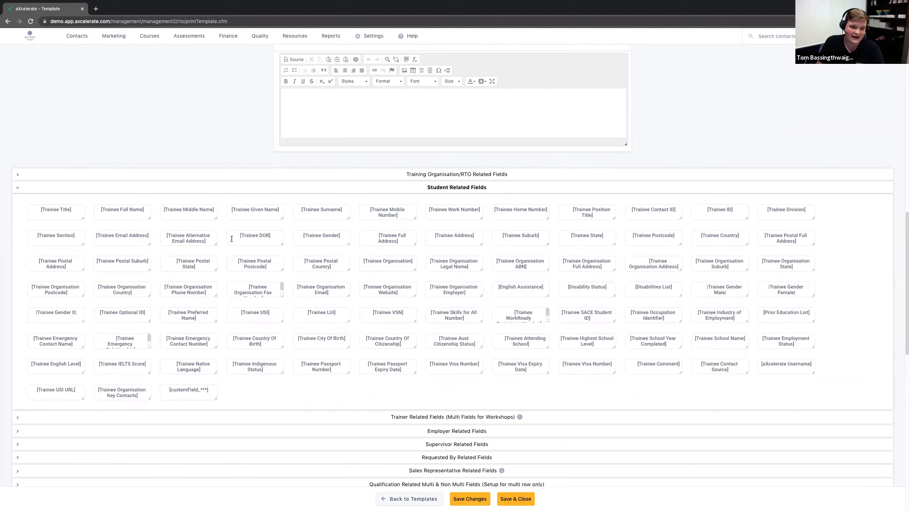
Step: Find the [Trainee Preferred Name] merge field by searching the page for "prefe" and select it for copying
{"action": "left_click", "coordinate": [132, 209]}
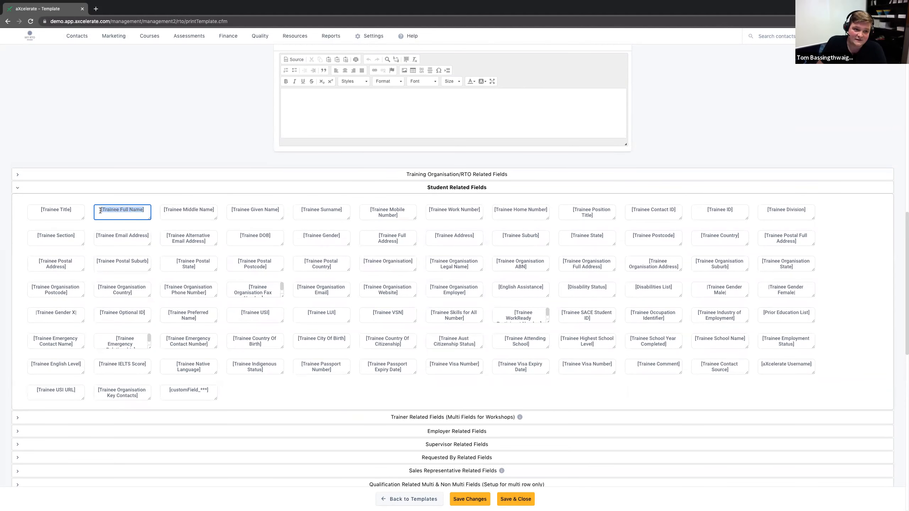
{"action": "left_click_drag", "start_coordinate": [226, 211], "coordinate": [266, 211]}
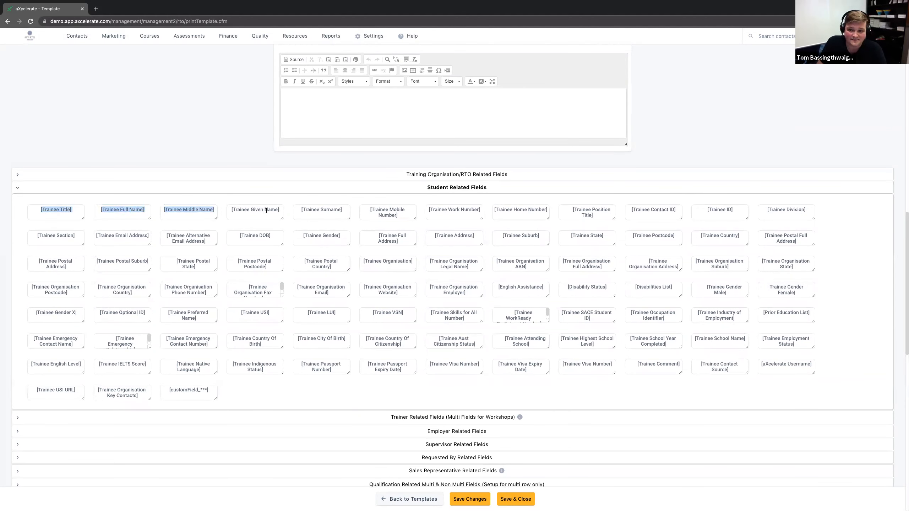
{"action": "left_click", "coordinate": [731, 125]}
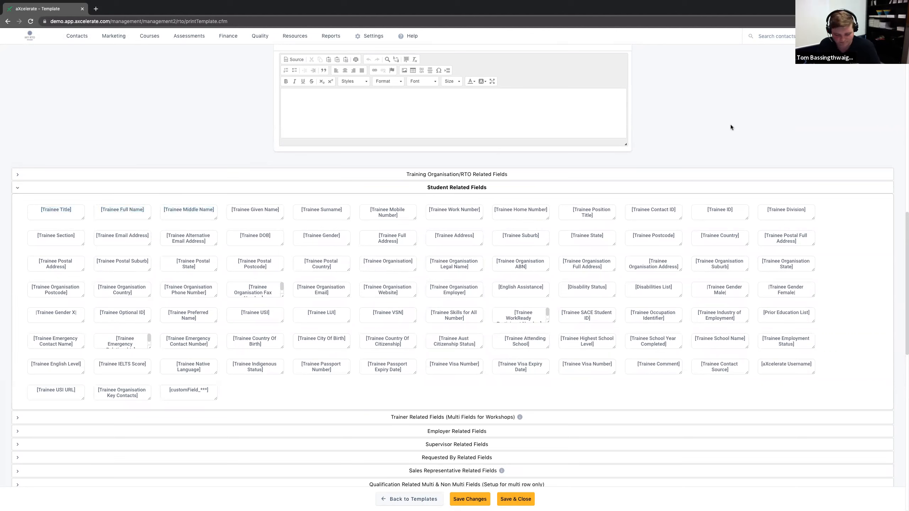
{"action": "key", "text": "ctrl+f"}
{"action": "type", "text": "prefe"}
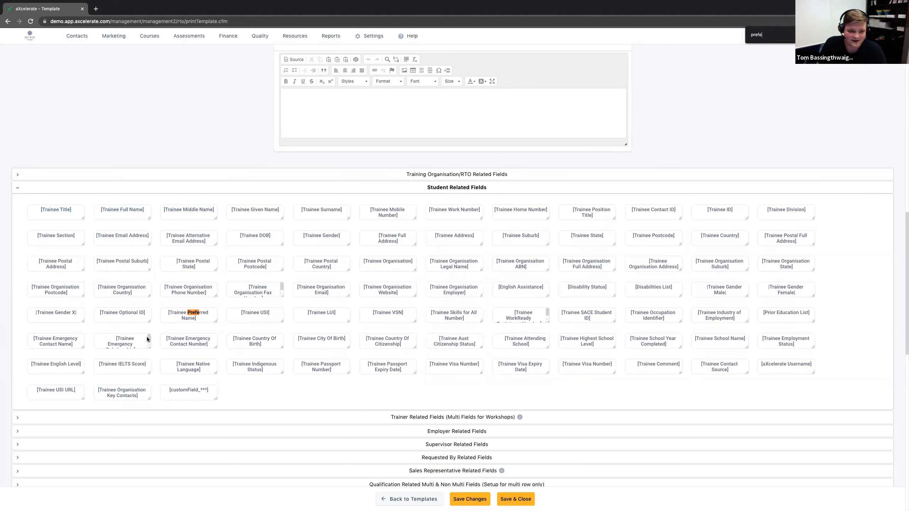
{"action": "left_click", "coordinate": [188, 315]}
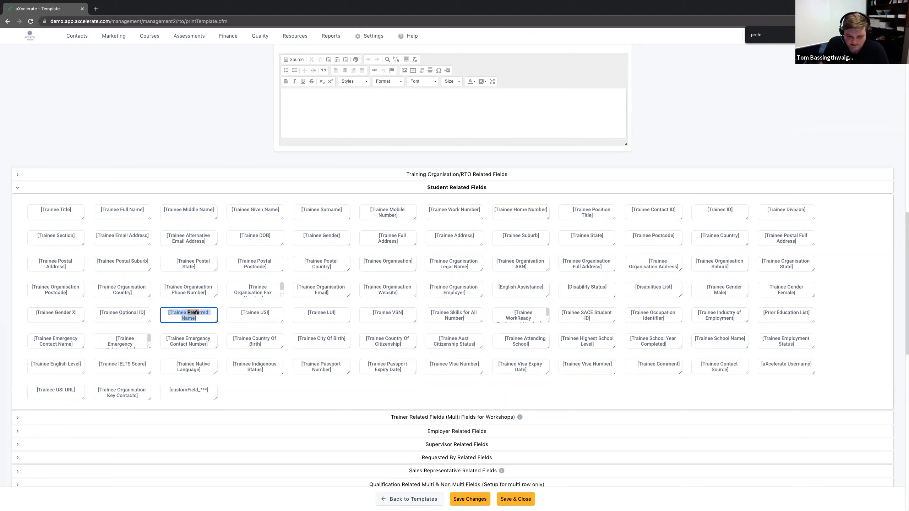
{"action": "left_click", "coordinate": [175, 317]}
{"action": "key", "text": "ctrl+c"}
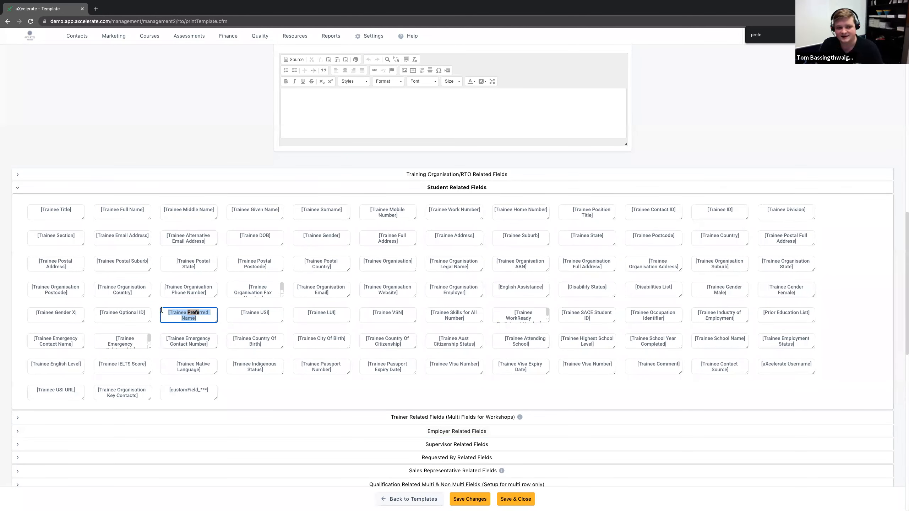
Step: Insert the copied [Trainee Preferred Name] merge field into the template's Body, undoing the misplaced paste in the Footer
{"action": "left_click", "coordinate": [346, 114]}
{"action": "key", "text": "ctrl+v"}
{"action": "key", "text": "ctrl+z"}
{"action": "scroll", "coordinate": [320, 173], "scroll_direction": "up", "scroll_amount": 9}
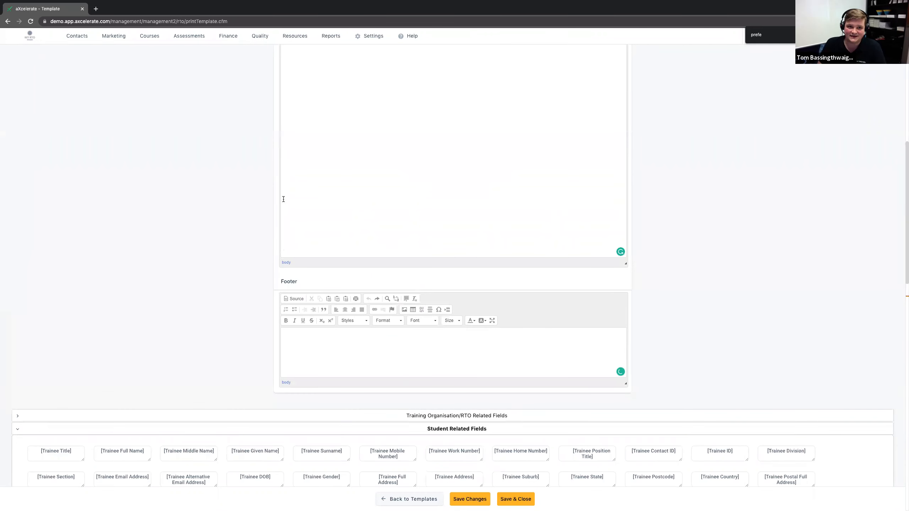
{"action": "left_click", "coordinate": [315, 193]}
{"action": "key", "text": "ctrl+v"}
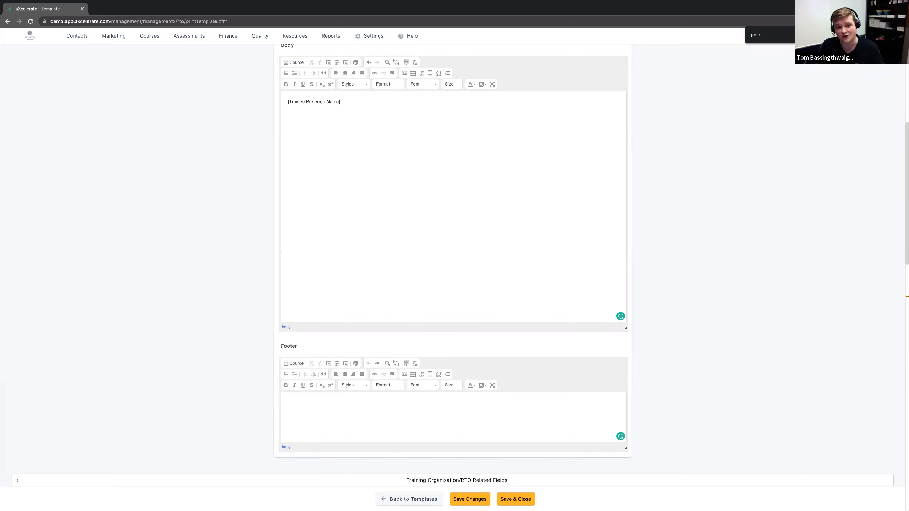
Step: Examine the full, given and middle name merge fields among the Student Related Fields
{"action": "scroll", "coordinate": [189, 438], "scroll_direction": "down", "scroll_amount": 8}
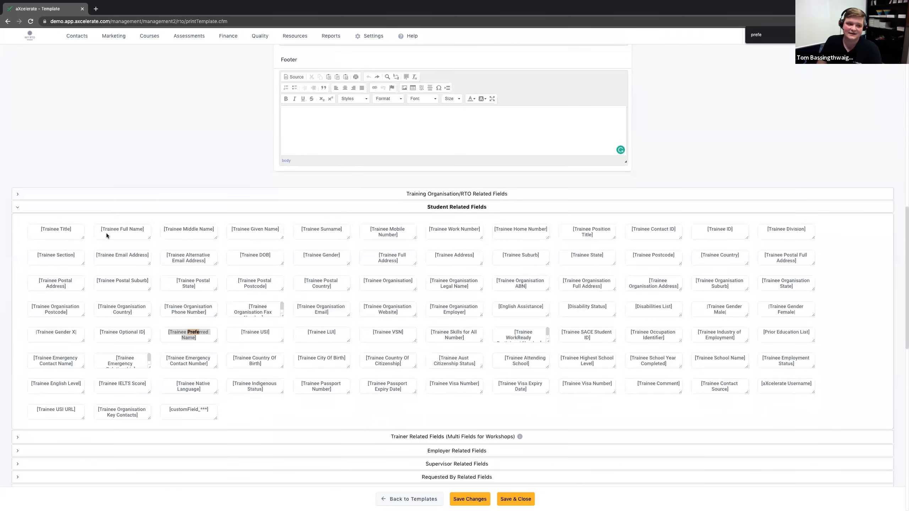
{"action": "left_click", "coordinate": [99, 229]}
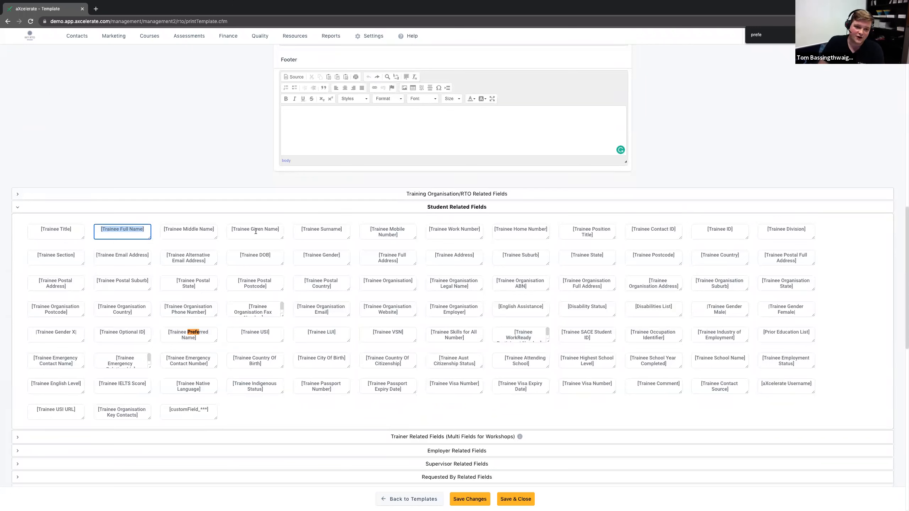
{"action": "left_click", "coordinate": [228, 229]}
{"action": "left_click", "coordinate": [161, 228]}
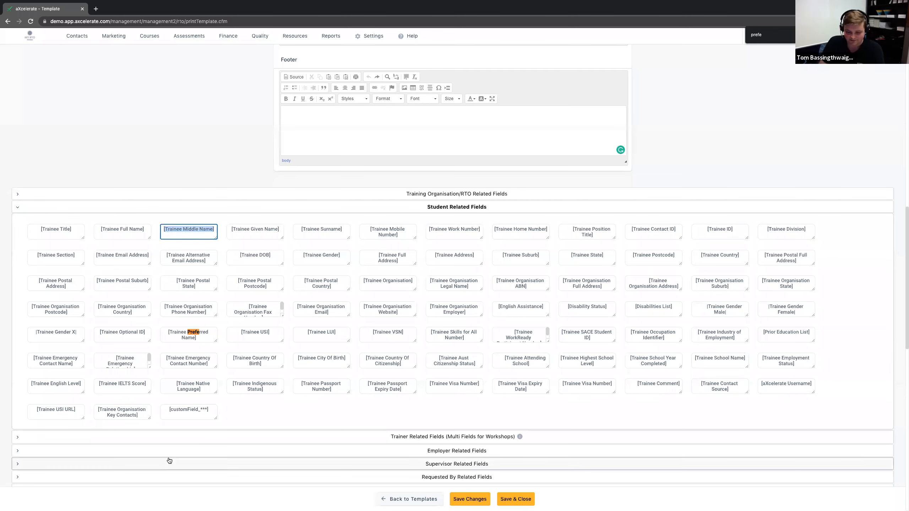
{"action": "scroll", "coordinate": [169, 461], "scroll_direction": "down", "scroll_amount": 1}
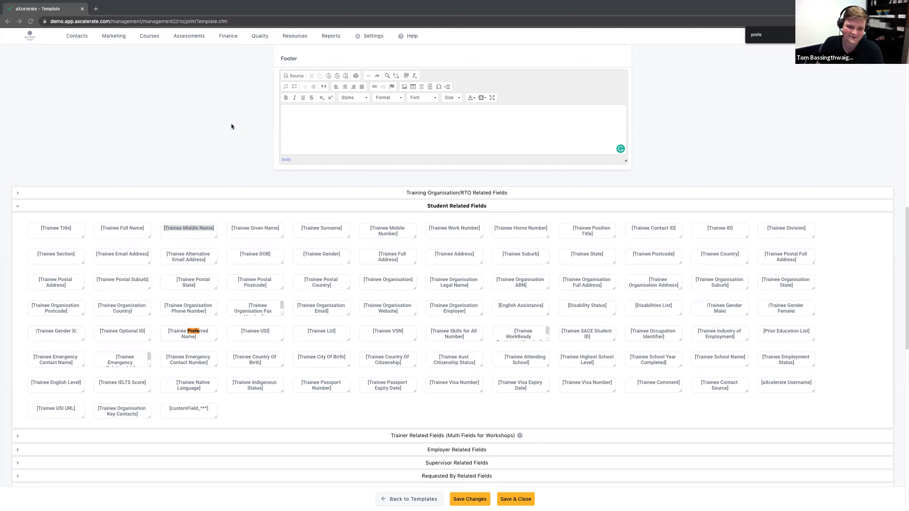
Step: Replace the Body content with the [Trainee Full Name] merge field from the Student Related Fields
{"action": "scroll", "coordinate": [240, 166], "scroll_direction": "up", "scroll_amount": 10}
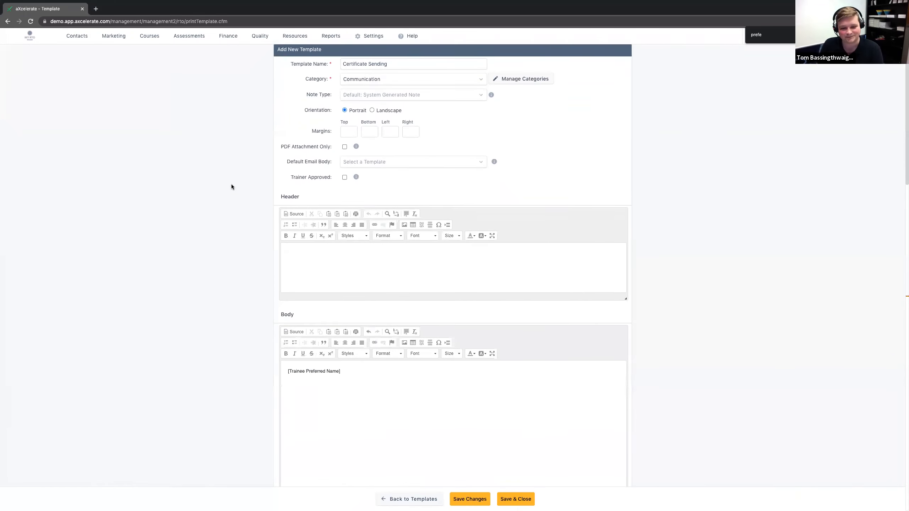
{"action": "scroll", "coordinate": [228, 248], "scroll_direction": "down", "scroll_amount": 3}
{"action": "left_click", "coordinate": [356, 289]}
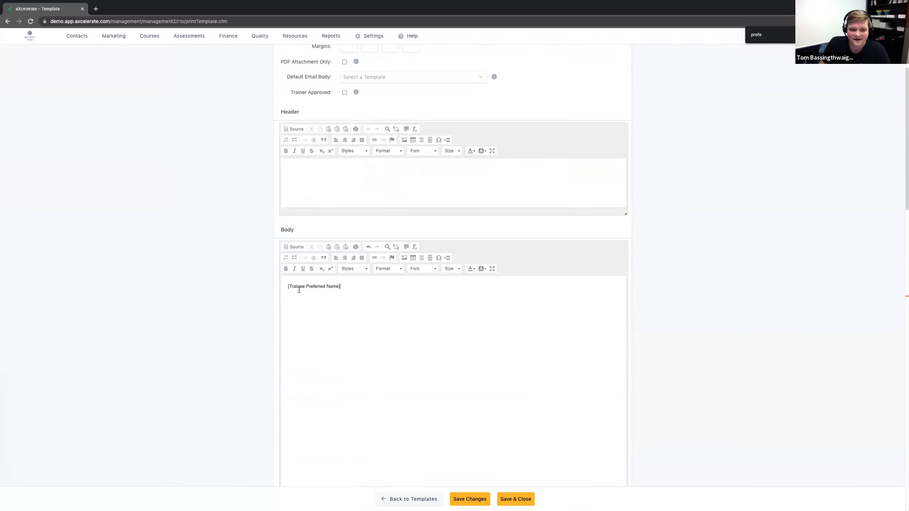
{"action": "scroll", "coordinate": [243, 281], "scroll_direction": "down", "scroll_amount": 10}
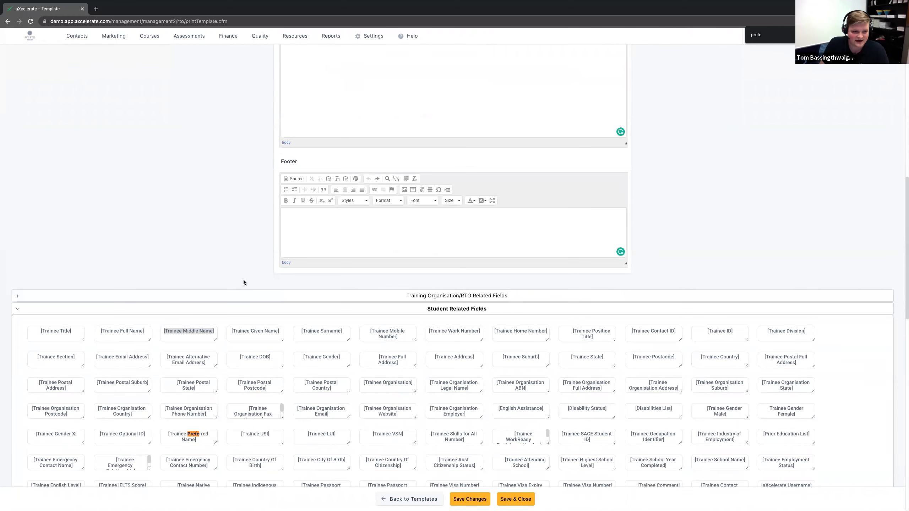
{"action": "scroll", "coordinate": [243, 283], "scroll_direction": "down", "scroll_amount": 3}
{"action": "left_click", "coordinate": [98, 226]}
{"action": "key", "text": "super+c"}
{"action": "scroll", "coordinate": [151, 194], "scroll_direction": "up", "scroll_amount": 10}
{"action": "left_click", "coordinate": [316, 219]}
{"action": "key", "text": "super+a"}
{"action": "key", "text": "super+v"}
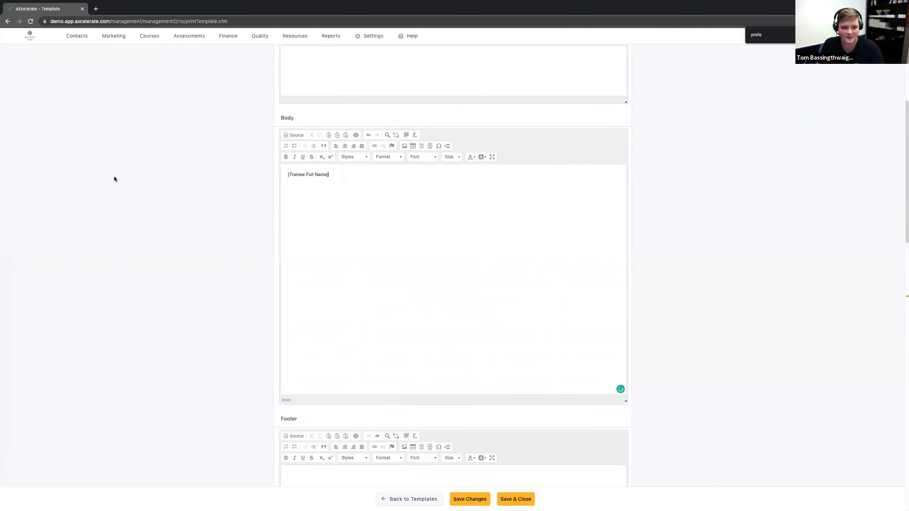
Step: Turn the name field into the greeting "Dear [Trainee Full Name]," and start a new paragraph reading "Thank you for completing your"
{"action": "type", "text": "Dear"}
{"action": "key", "text": "super+Right"}
{"action": "type", "text": ","}
{"action": "key", "text": "Return"}
{"action": "key", "text": "Return"}
{"action": "type", "text": "Thank you for completing your"}
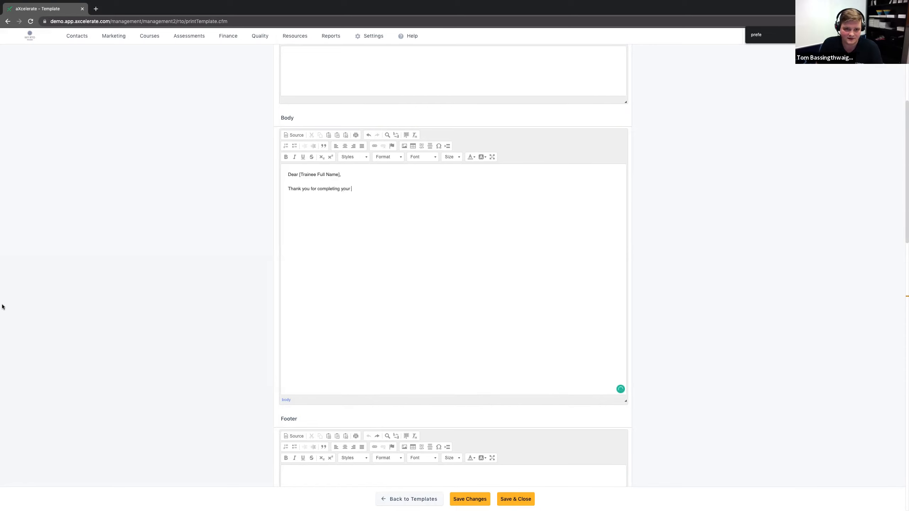
Step: Add the [Qualification Name] merge field from the qualification related fields after "Thank you for completing your" in the Body
{"action": "scroll", "coordinate": [17, 300], "scroll_direction": "down", "scroll_amount": 10}
{"action": "scroll", "coordinate": [19, 300], "scroll_direction": "down", "scroll_amount": 3}
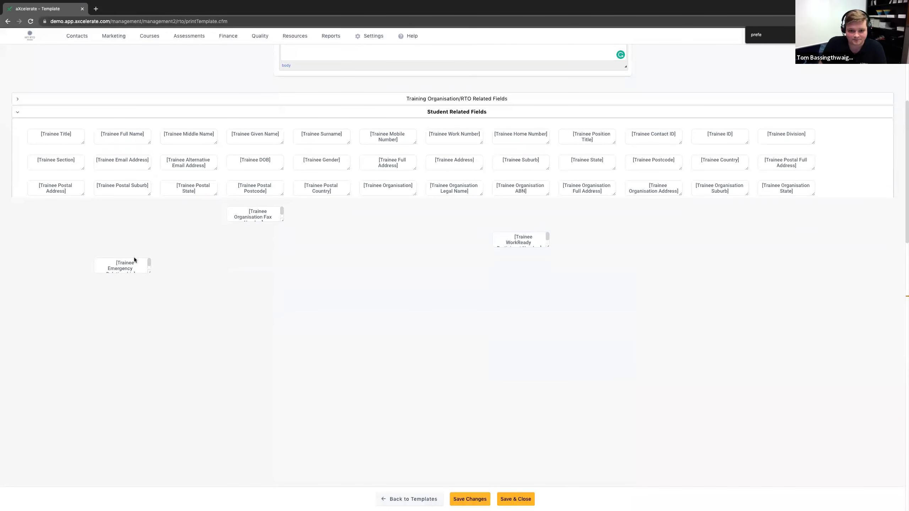
{"action": "scroll", "coordinate": [141, 264], "scroll_direction": "down", "scroll_amount": 5}
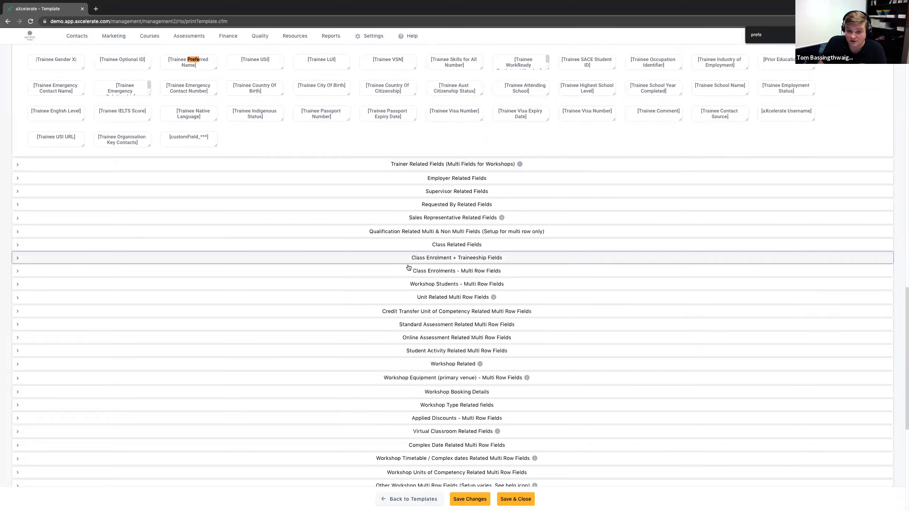
{"action": "left_click_drag", "start_coordinate": [411, 258], "coordinate": [505, 258]}
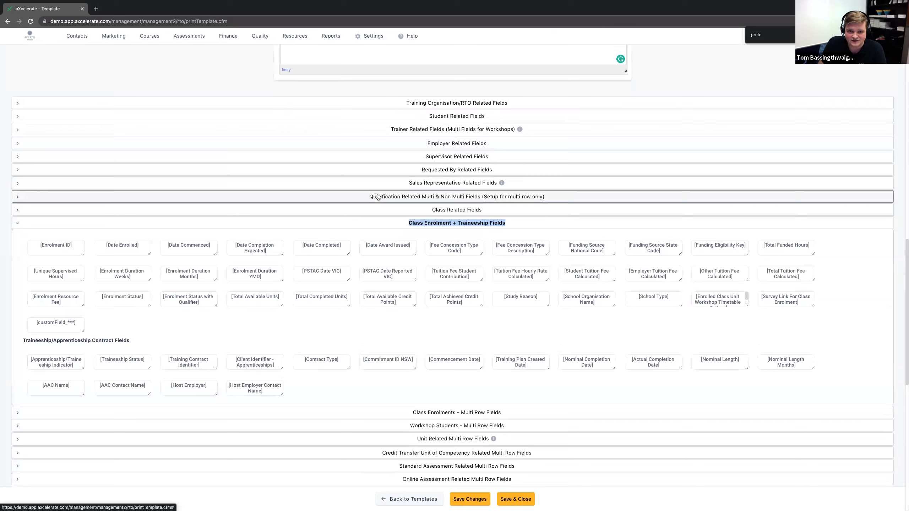
{"action": "left_click", "coordinate": [378, 197]}
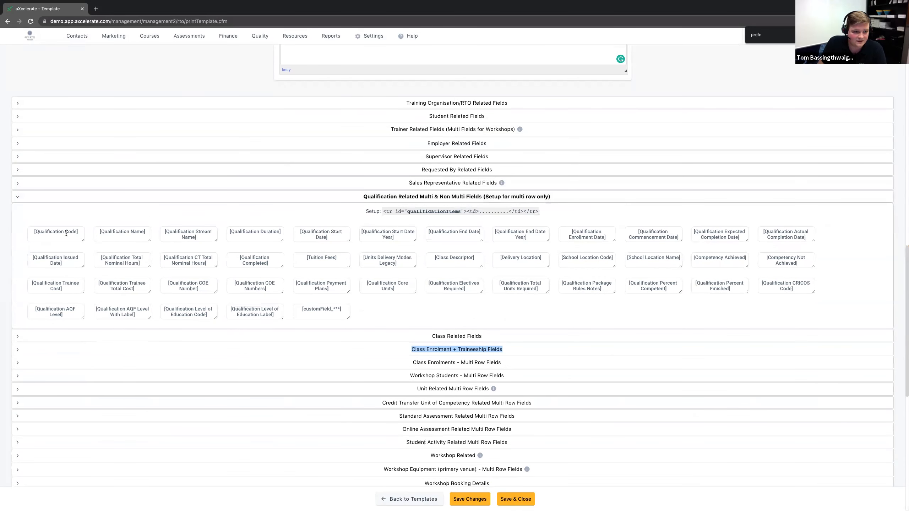
{"action": "left_click_drag", "start_coordinate": [99, 231], "coordinate": [150, 231]}
{"action": "scroll", "coordinate": [171, 215], "scroll_direction": "up", "scroll_amount": 10}
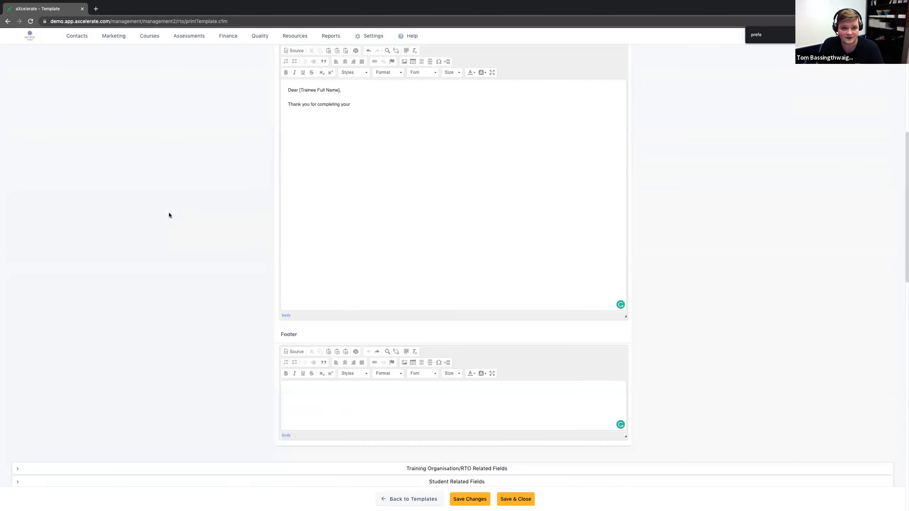
{"action": "left_click", "coordinate": [367, 113]}
{"action": "key", "text": "ctrl+v"}
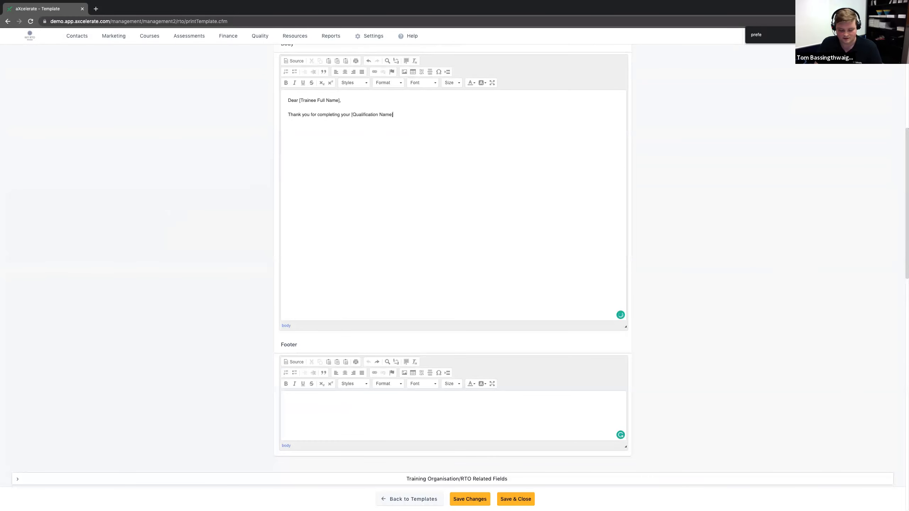
Step: Finish the Body sentence with "Course earlier this month." and add the line "Please find your Certificate attached."
{"action": "type", "text": "Course earlier "}
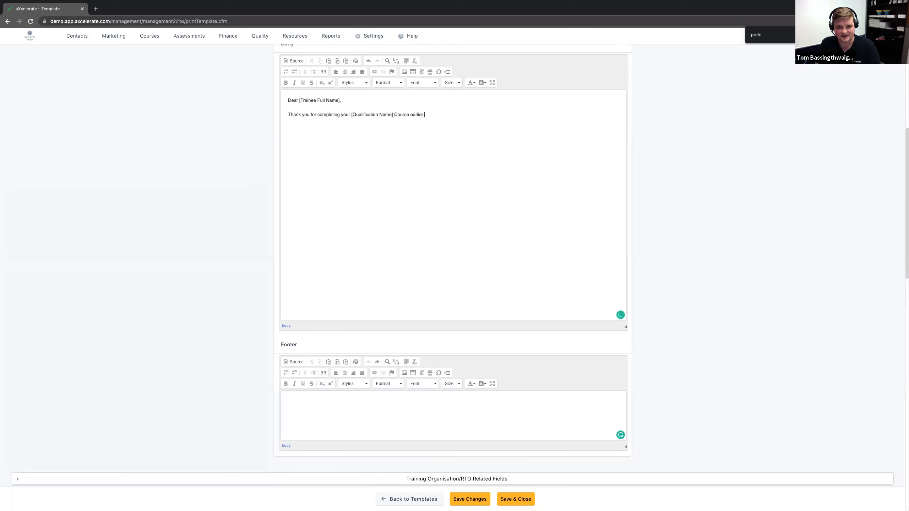
{"action": "type", "text": "this month"}
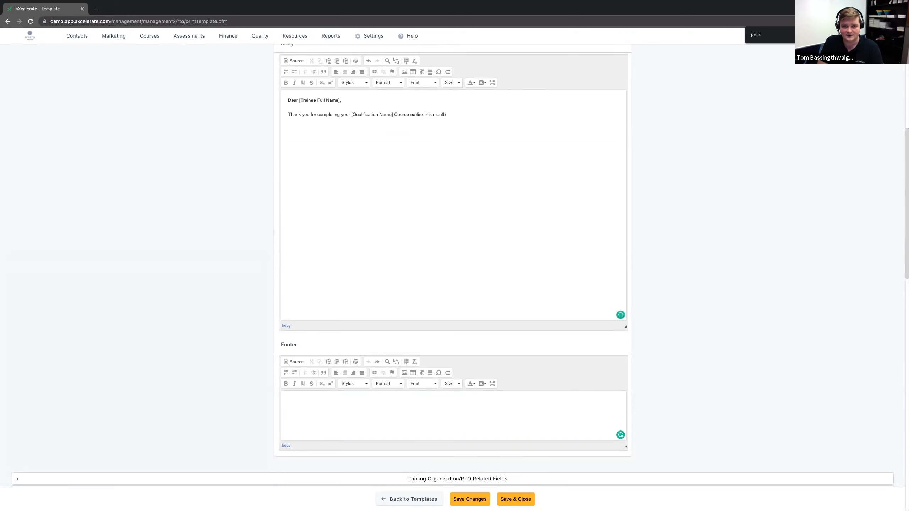
{"action": "type", "text": ".  Please"}
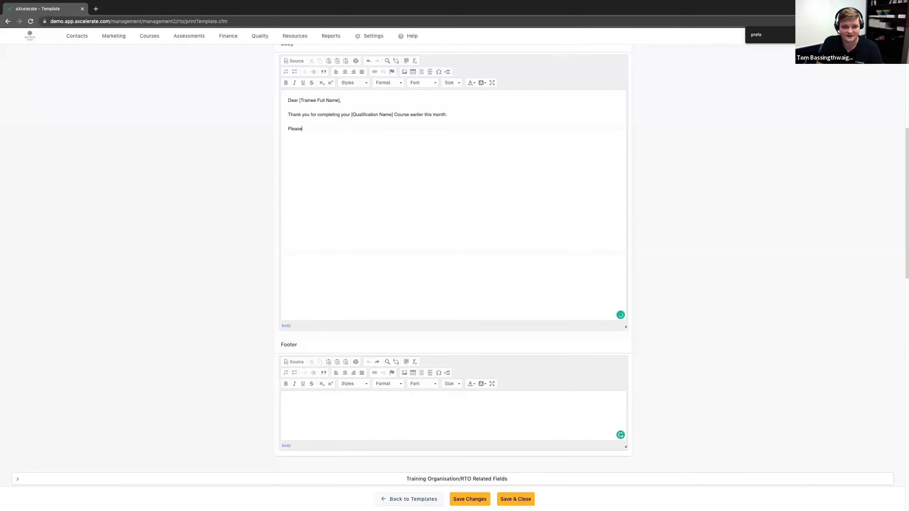
{"action": "type", "text": " find your Certificate attachedw"}
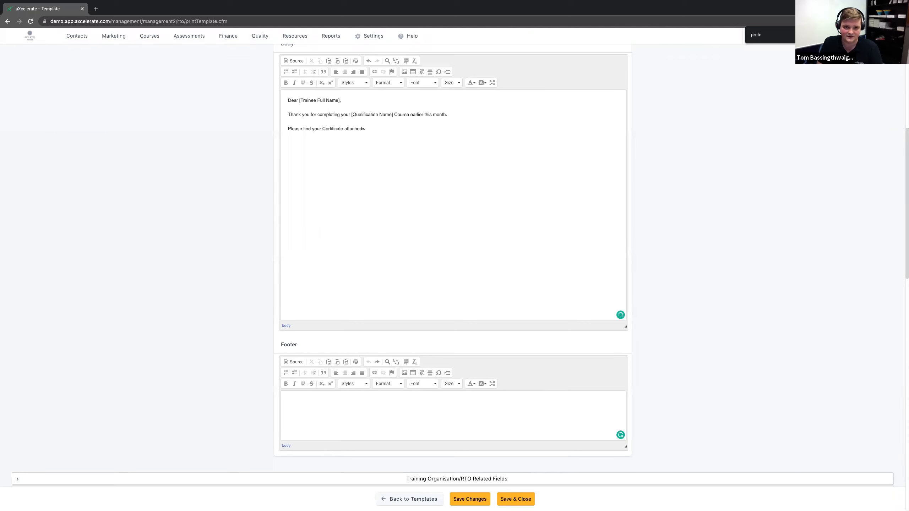
Step: Insert the [Training Organisation Name] merge field from the Training Organisation/RTO Related Fields into the template's Header
{"action": "scroll", "coordinate": [170, 275], "scroll_direction": "down", "scroll_amount": 10}
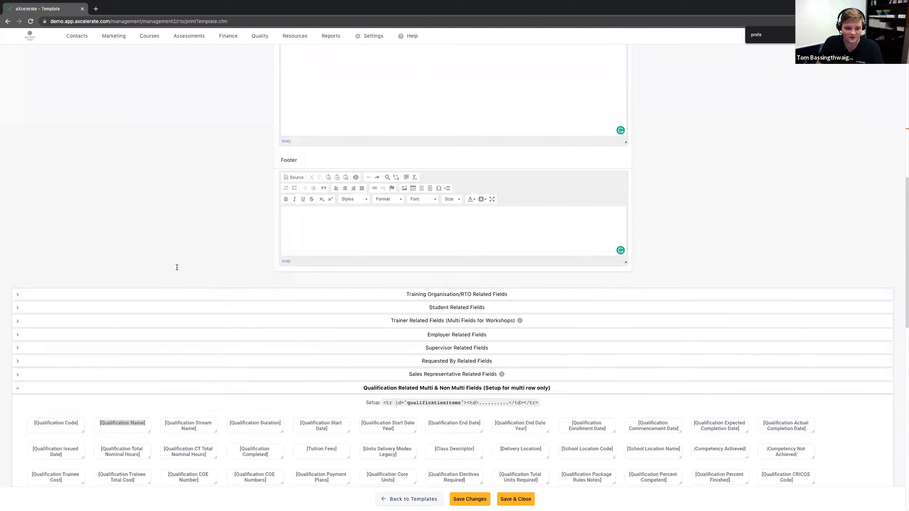
{"action": "left_click", "coordinate": [447, 140]}
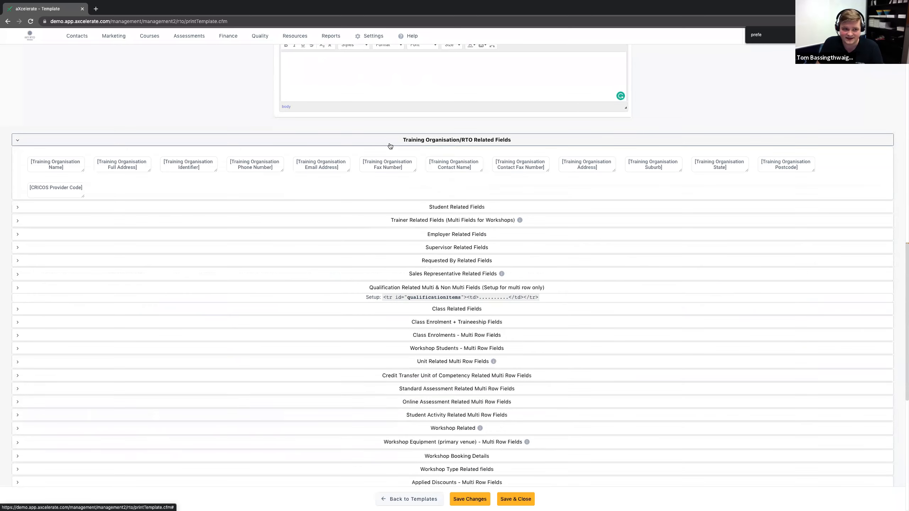
{"action": "mouse_move", "coordinate": [73, 163]}
{"action": "left_mouse_down"}
{"action": "mouse_move", "coordinate": [34, 158]}
{"action": "mouse_move", "coordinate": [64, 167]}
{"action": "left_mouse_up"}
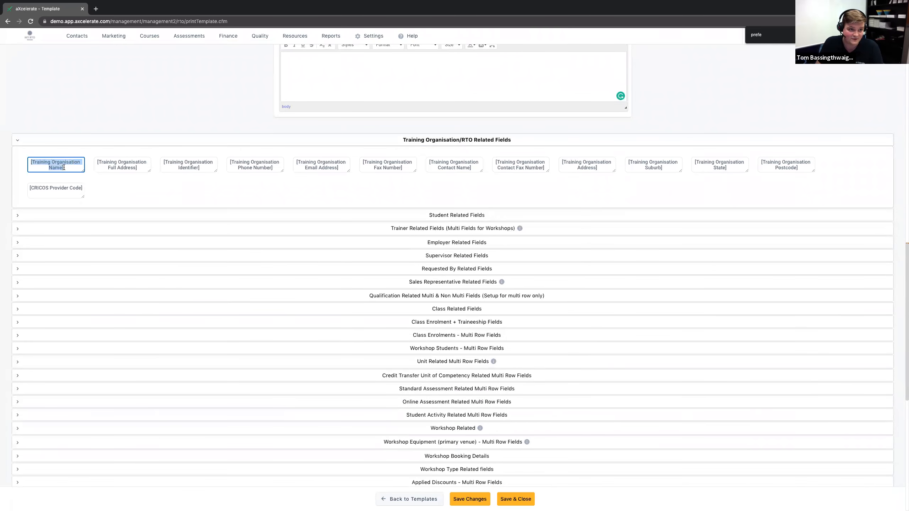
{"action": "scroll", "coordinate": [94, 156], "scroll_direction": "up", "scroll_amount": 9}
{"action": "scroll", "coordinate": [213, 146], "scroll_direction": "up", "scroll_amount": 4}
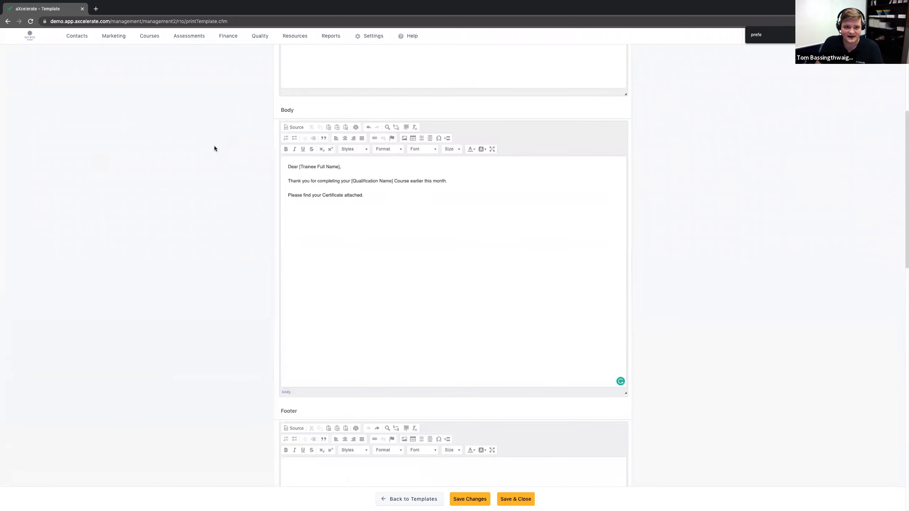
{"action": "left_click", "coordinate": [309, 107]}
{"action": "key", "text": "ctrl+v"}
Step: Add the [Training Organisation Full Address] merge field on the line below the organisation name in the Header
{"action": "scroll", "coordinate": [213, 108], "scroll_direction": "down", "scroll_amount": 3}
{"action": "scroll", "coordinate": [213, 107], "scroll_direction": "down", "scroll_amount": 9}
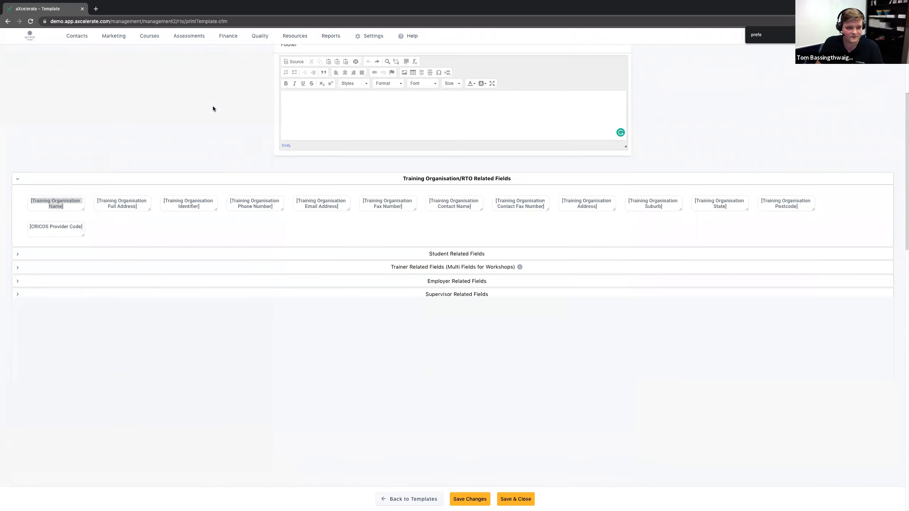
{"action": "scroll", "coordinate": [176, 128], "scroll_direction": "up", "scroll_amount": 1}
{"action": "left_click_drag", "start_coordinate": [140, 211], "coordinate": [92, 203]}
{"action": "scroll", "coordinate": [142, 231], "scroll_direction": "up", "scroll_amount": 11}
{"action": "scroll", "coordinate": [143, 231], "scroll_direction": "up", "scroll_amount": 2}
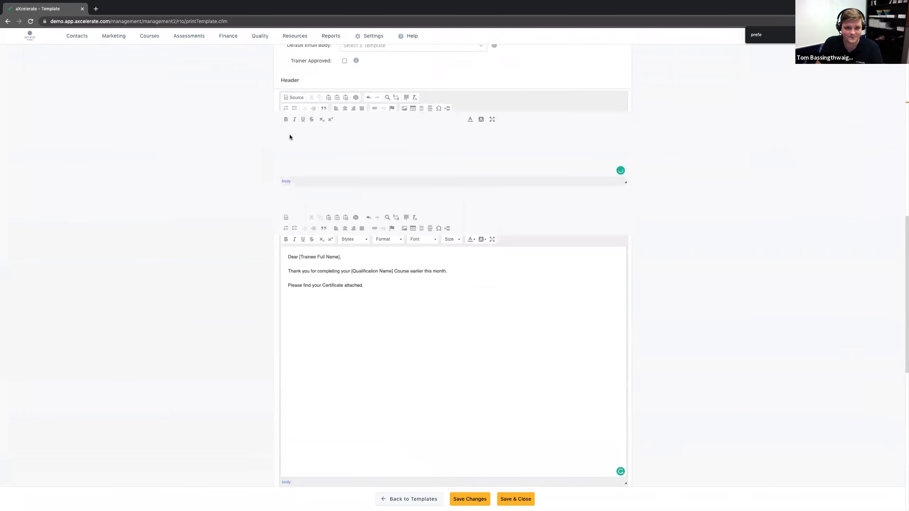
{"action": "key", "text": "ctrl+v"}
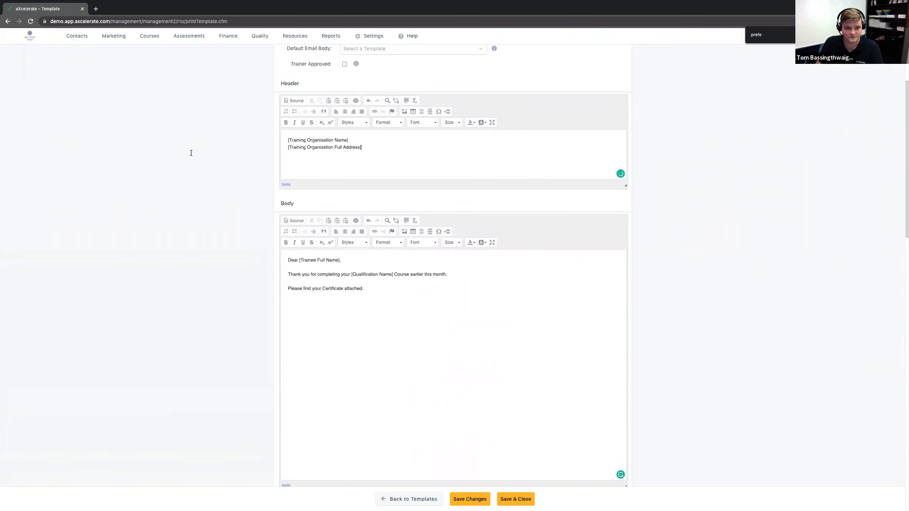
{"action": "scroll", "coordinate": [112, 128], "scroll_direction": "down", "scroll_amount": 14}
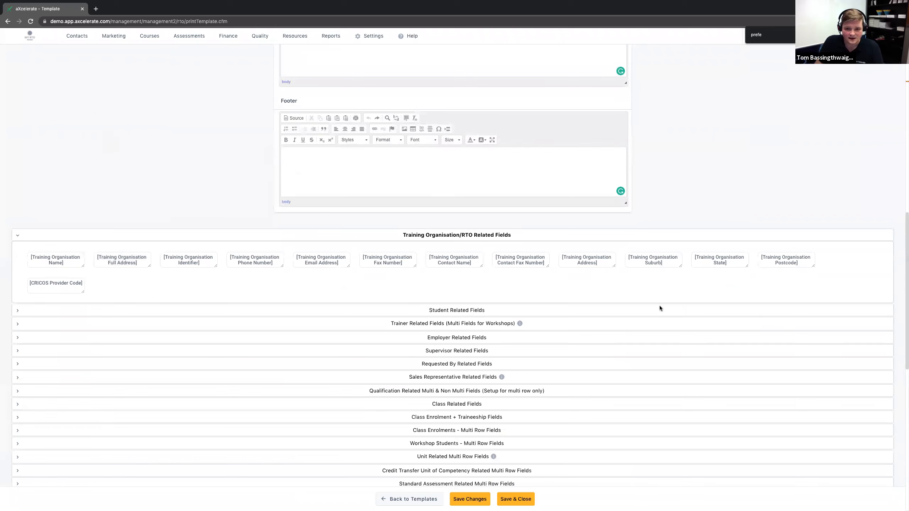
Step: Insert the [Training Organisation Identifier] merge field from the Training Organisation/RTO Related Fields into the template's Footer
{"action": "scroll", "coordinate": [401, 225], "scroll_direction": "down", "scroll_amount": 3}
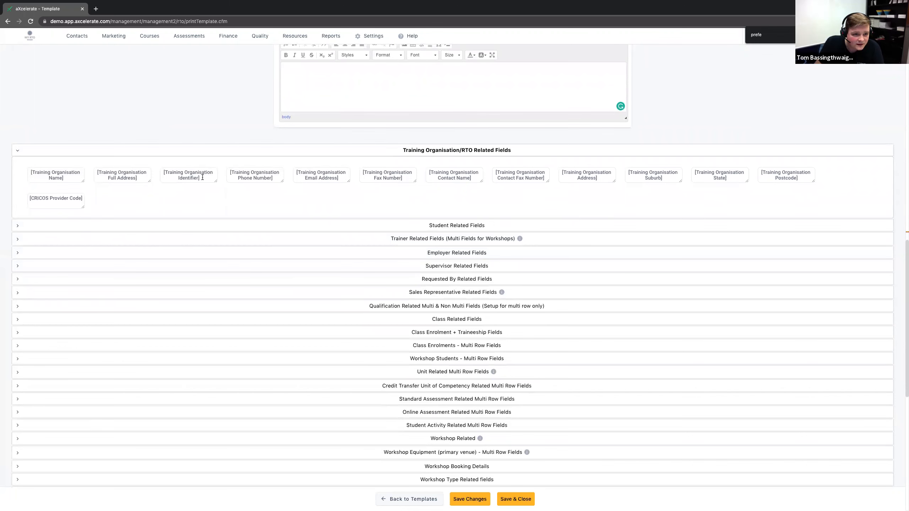
{"action": "left_click", "coordinate": [165, 171]}
{"action": "left_click", "coordinate": [345, 84]}
{"action": "key", "text": "ctrl+v"}
{"action": "scroll", "coordinate": [149, 108], "scroll_direction": "up", "scroll_amount": 3}
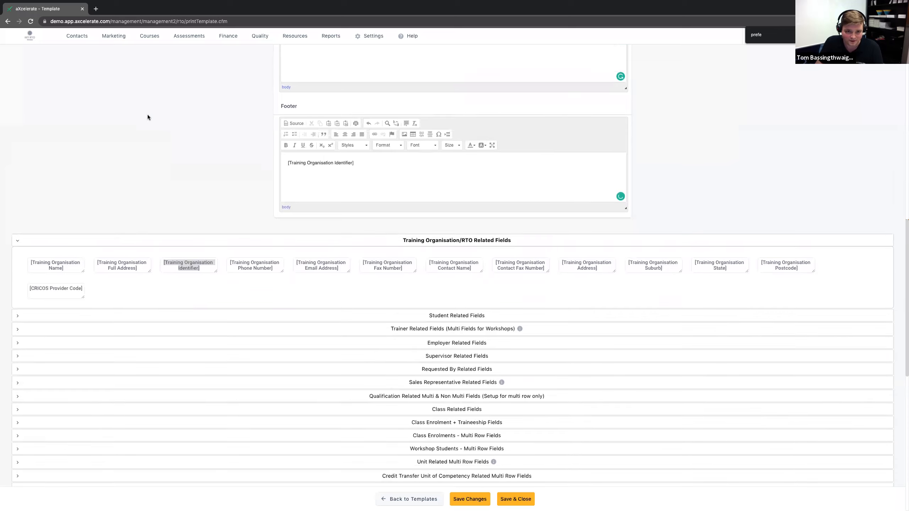
Step: Review the merge fields and wording in the template's Header, Body and Footer
{"action": "scroll", "coordinate": [148, 114], "scroll_direction": "up", "scroll_amount": 7}
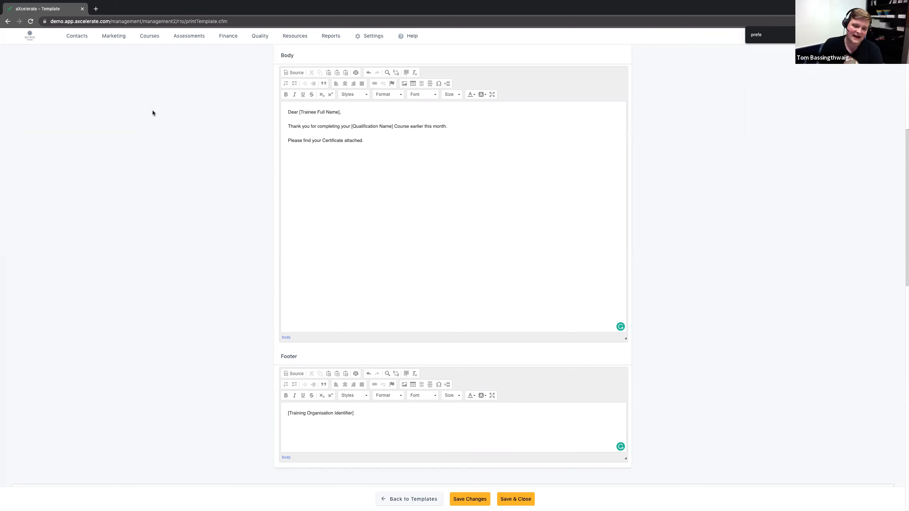
{"action": "scroll", "coordinate": [152, 143], "scroll_direction": "up", "scroll_amount": 9}
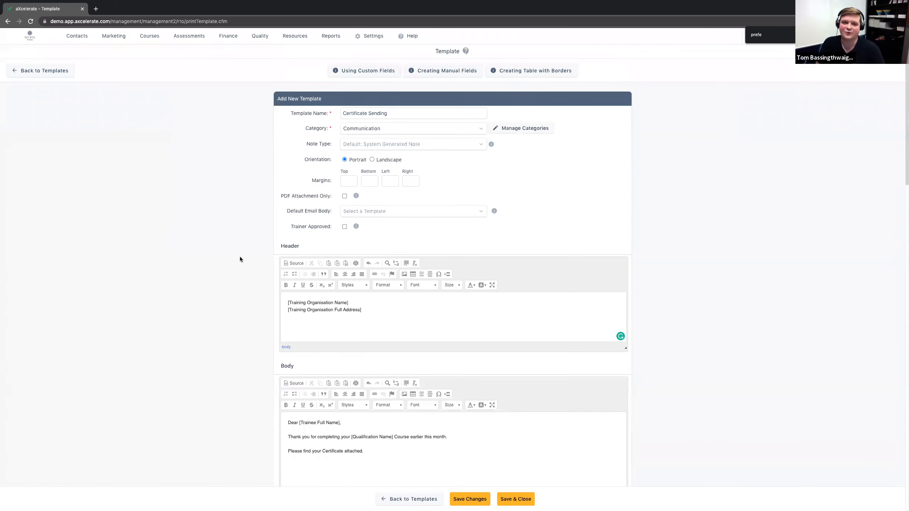
{"action": "scroll", "coordinate": [236, 255], "scroll_direction": "down", "scroll_amount": 2}
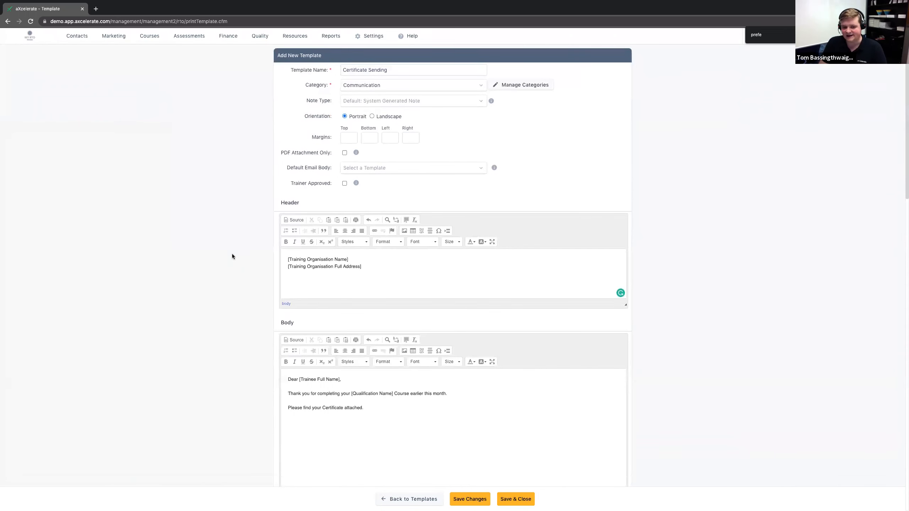
{"action": "scroll", "coordinate": [335, 397], "scroll_direction": "down", "scroll_amount": 1}
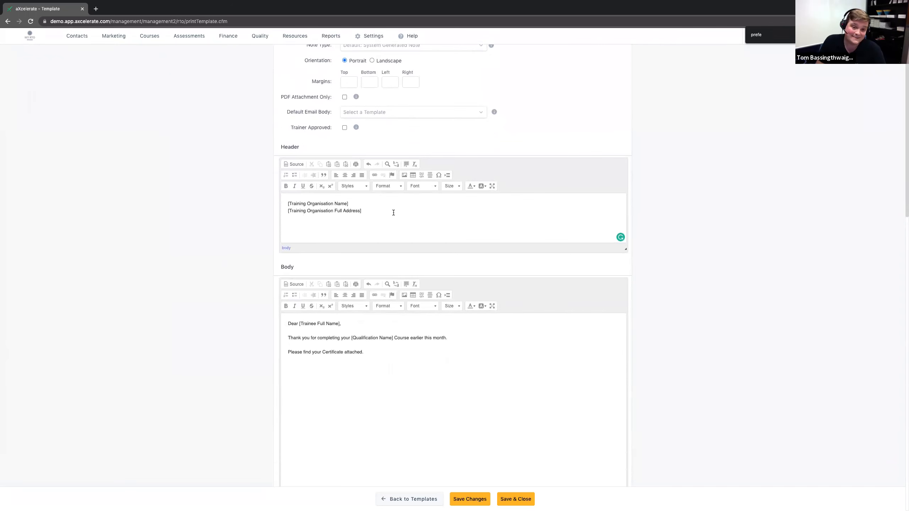
{"action": "left_click_drag", "start_coordinate": [393, 212], "coordinate": [250, 195]}
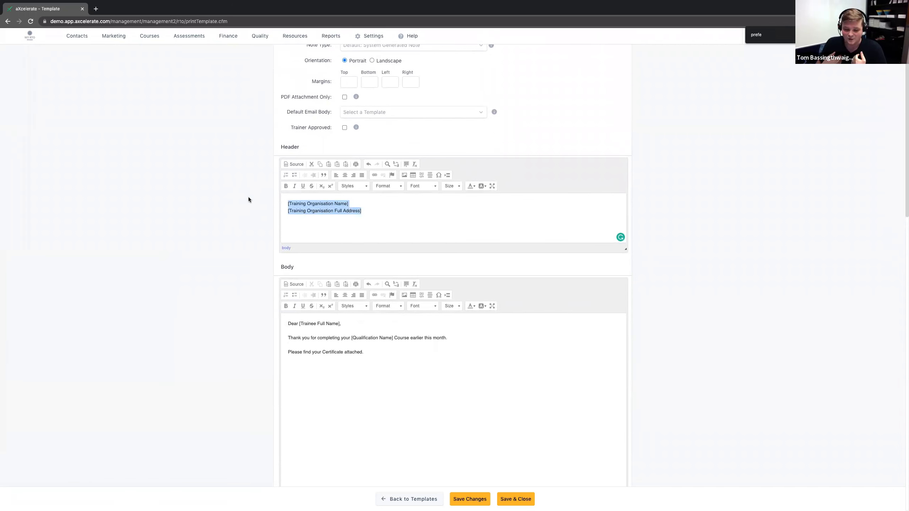
{"action": "scroll", "coordinate": [224, 194], "scroll_direction": "down", "scroll_amount": 2}
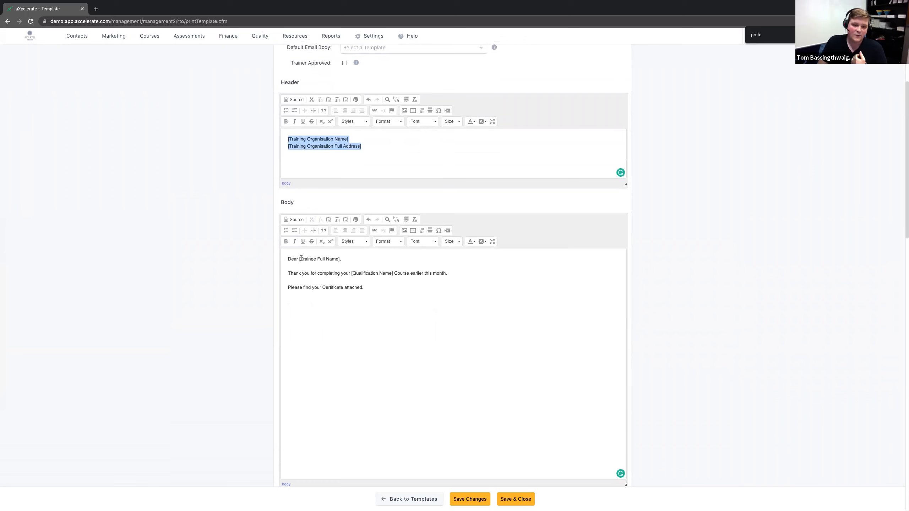
{"action": "left_click_drag", "start_coordinate": [291, 259], "coordinate": [394, 274]}
{"action": "left_click", "coordinate": [189, 275]}
{"action": "scroll", "coordinate": [189, 272], "scroll_direction": "down", "scroll_amount": 5}
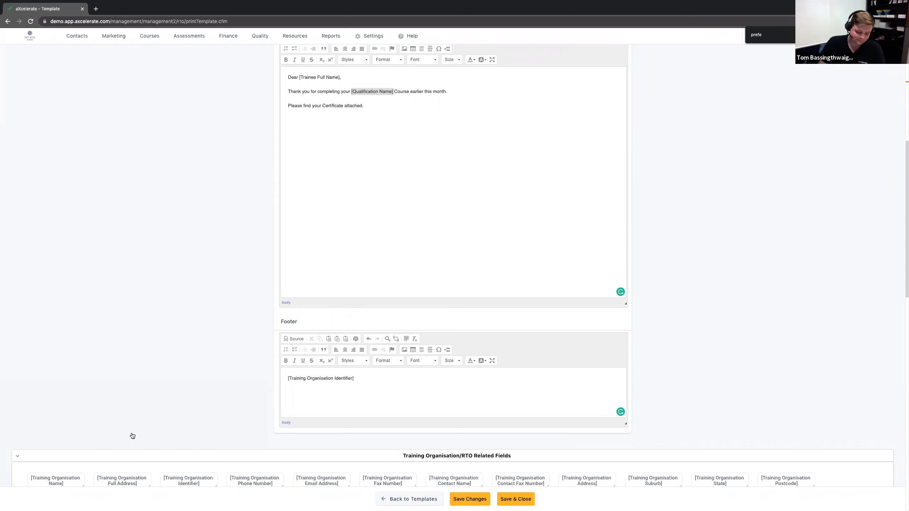
Step: Save and close the new Certificate Sending template
{"action": "left_click", "coordinate": [471, 500]}
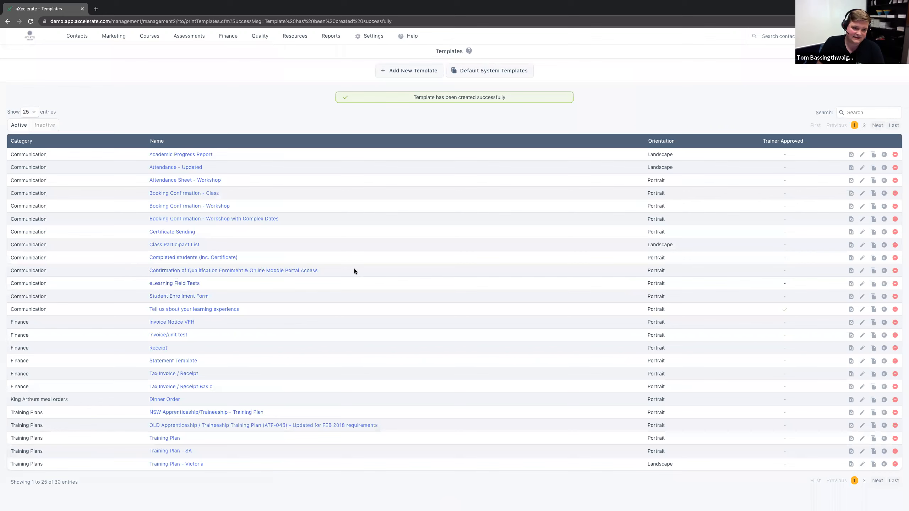
{"action": "left_click", "coordinate": [173, 168]}
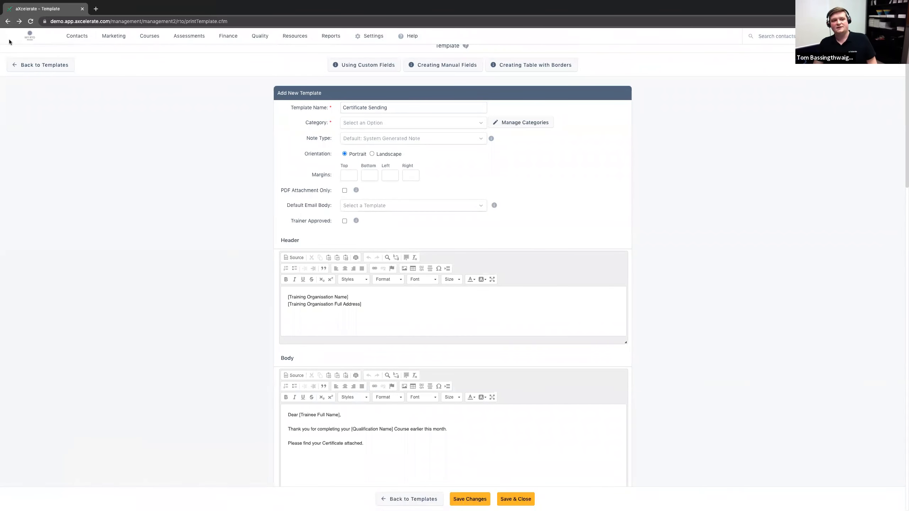
Step: Go to the list of classes and open the Certificate IV in WH&S - June Intake class
{"action": "left_click", "coordinate": [21, 39]}
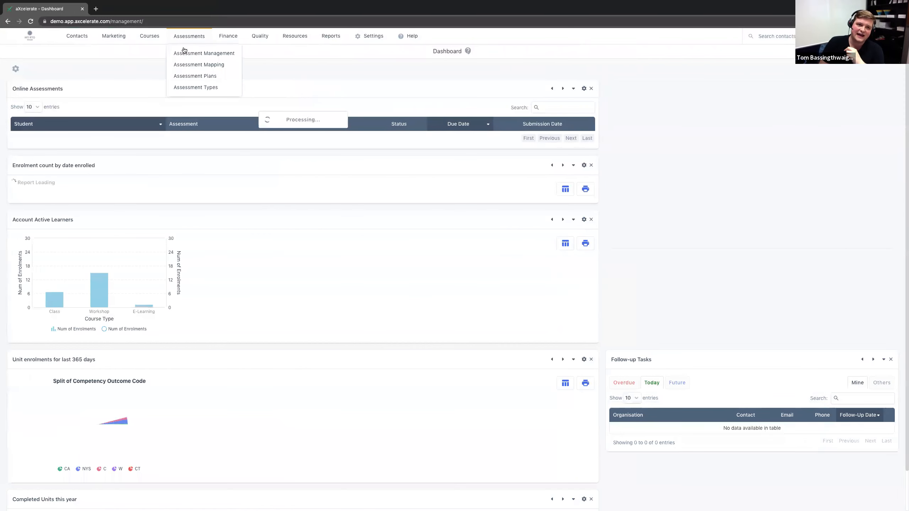
{"action": "mouse_move", "coordinate": [149, 36]}
{"action": "left_click", "coordinate": [235, 69]}
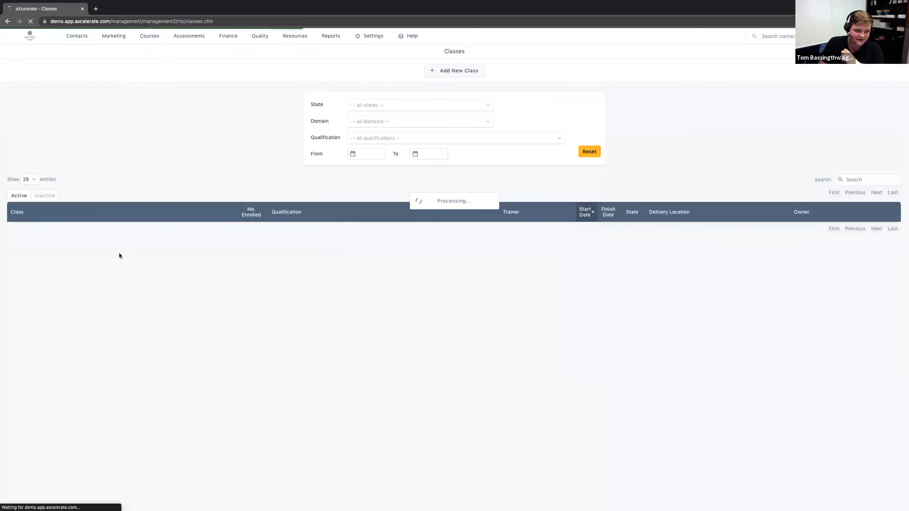
{"action": "left_click", "coordinate": [83, 243]}
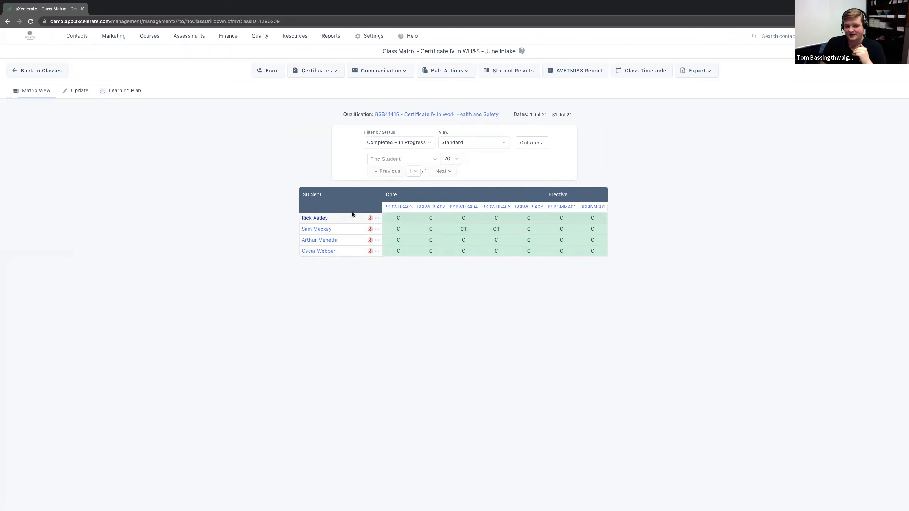
Step: View the issued certificate details of the first student in the class matrix and close them
{"action": "left_click", "coordinate": [371, 218]}
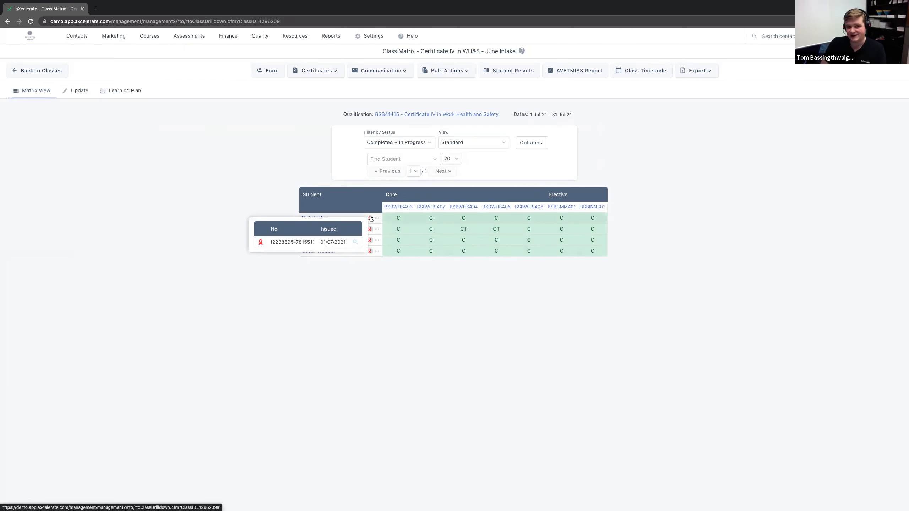
{"action": "left_click_drag", "start_coordinate": [316, 242], "coordinate": [265, 264]}
{"action": "left_click", "coordinate": [266, 265]}
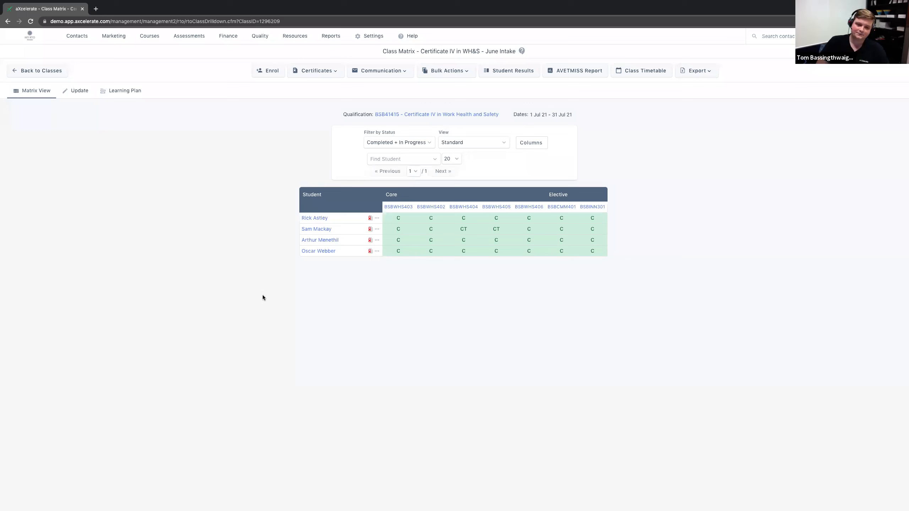
Step: Generate the Certificate Sending template for the students of this class
{"action": "left_click", "coordinate": [372, 72]}
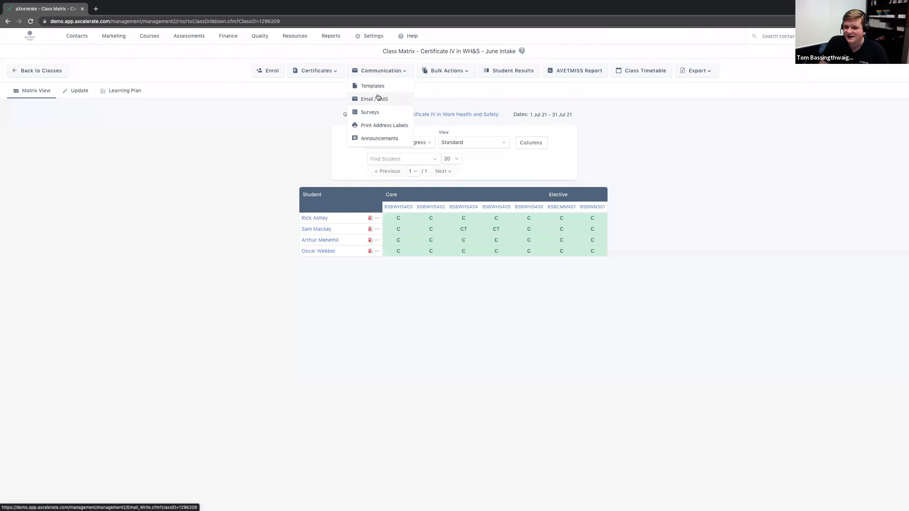
{"action": "left_click", "coordinate": [373, 87]}
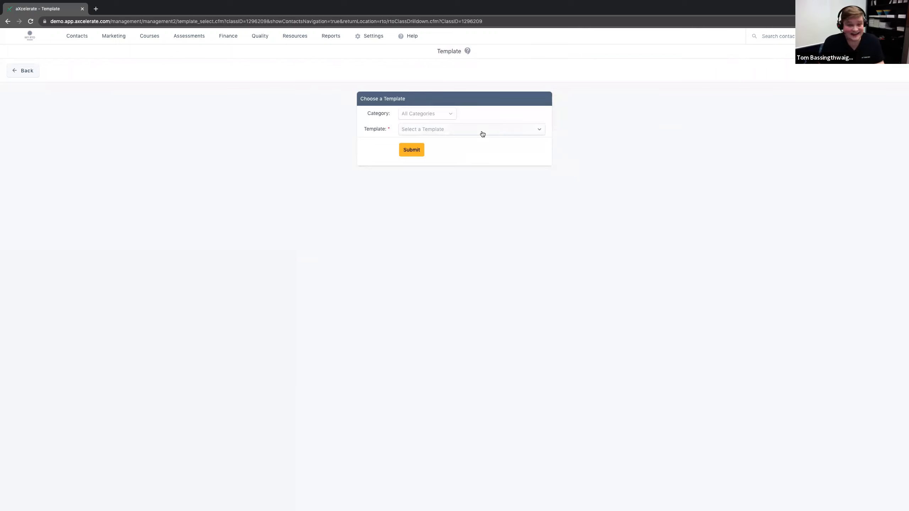
{"action": "left_click", "coordinate": [482, 134]}
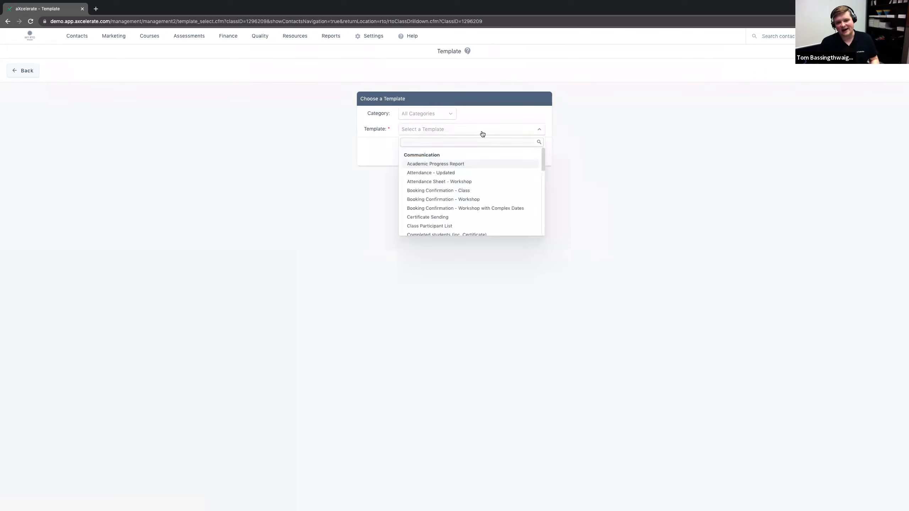
{"action": "scroll", "coordinate": [456, 157], "scroll_direction": "down", "scroll_amount": 1}
{"action": "type", "text": "certi"}
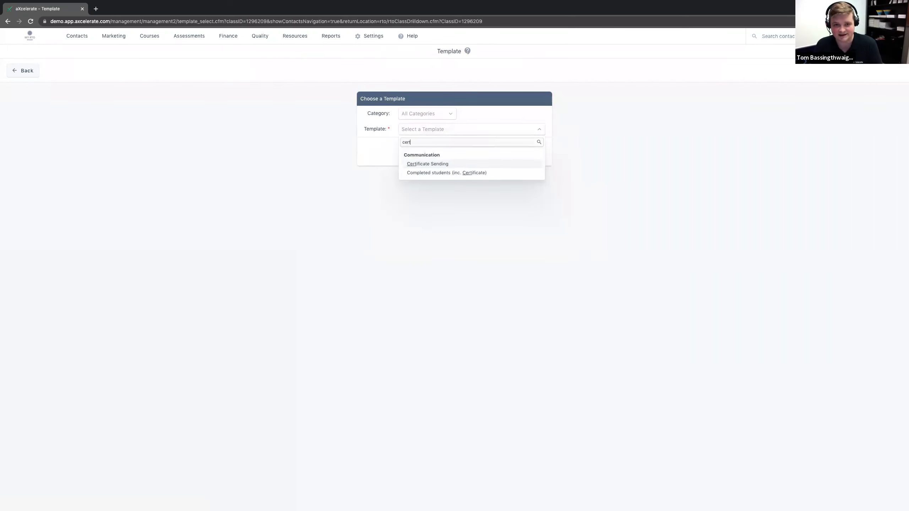
{"action": "left_click", "coordinate": [430, 165]}
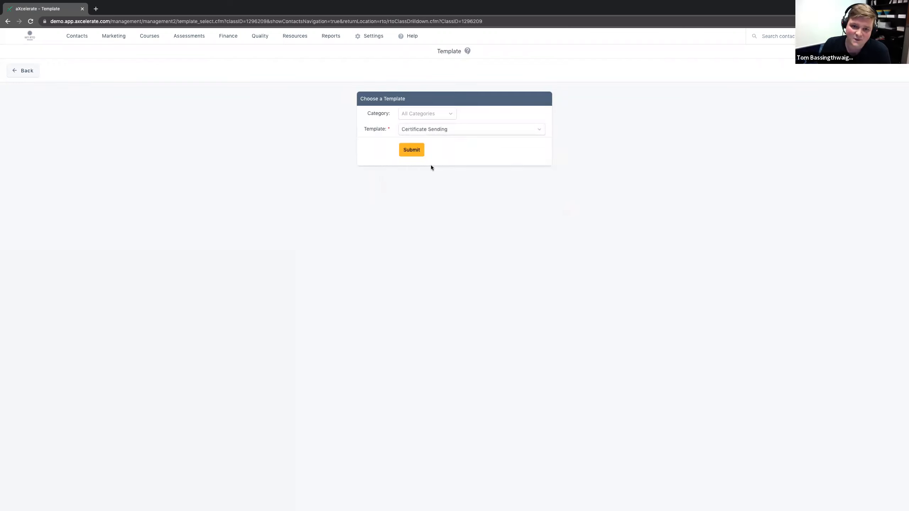
{"action": "left_click", "coordinate": [405, 158]}
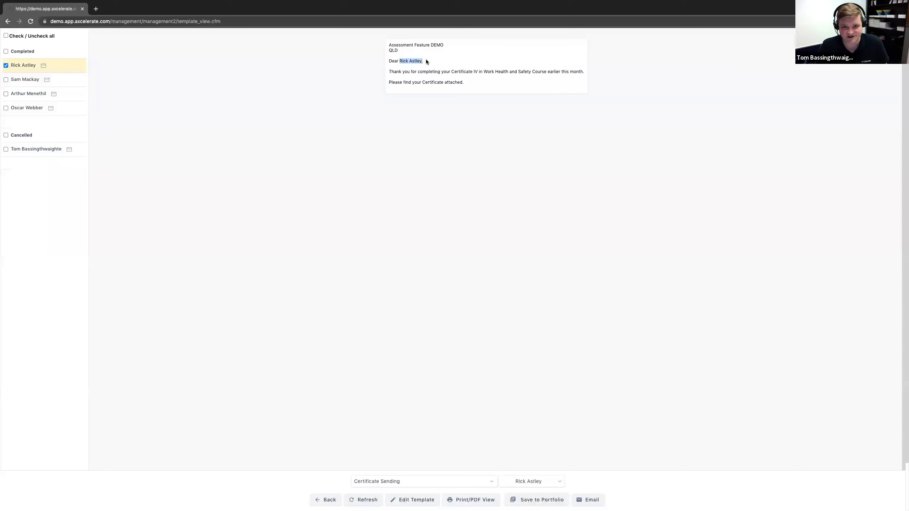
Step: Examine how the qualification name and organisation header are merged into the first student's letter
{"action": "left_click", "coordinate": [453, 71]}
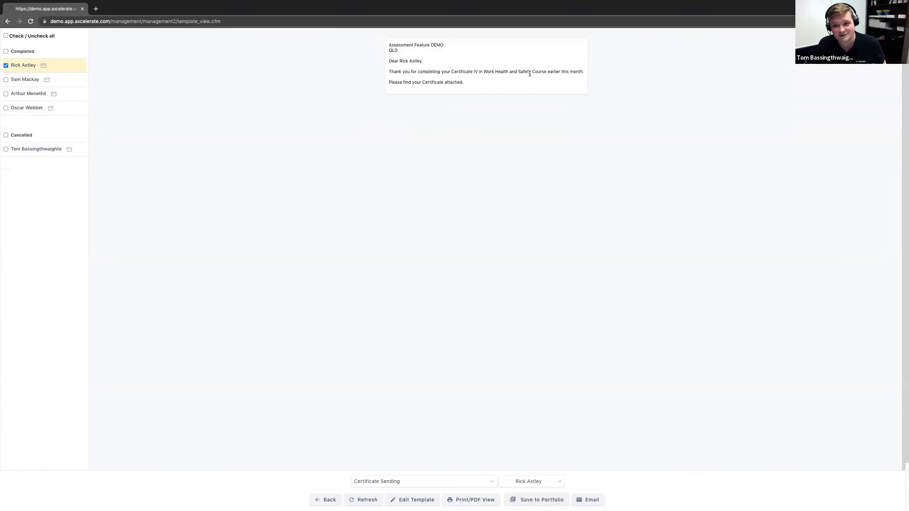
{"action": "left_click_drag", "start_coordinate": [473, 81], "coordinate": [389, 44]}
{"action": "left_click", "coordinate": [412, 51]}
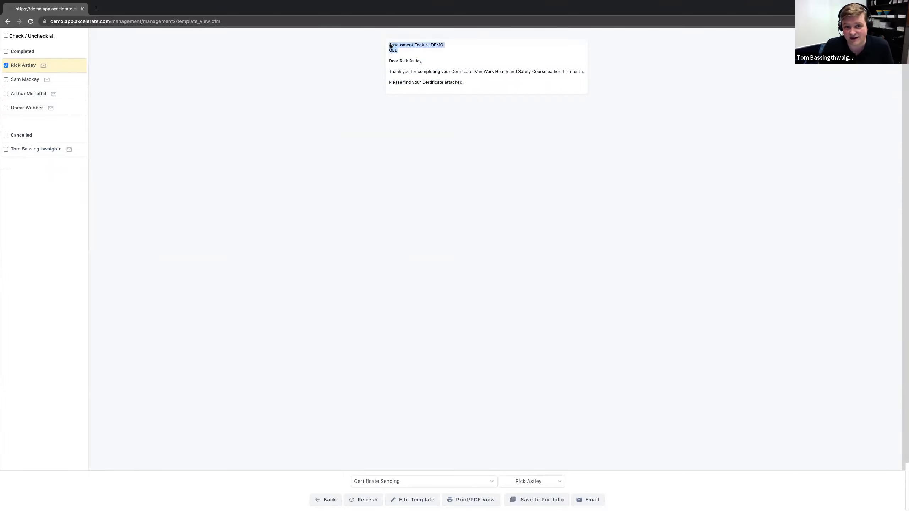
{"action": "left_click", "coordinate": [393, 98]}
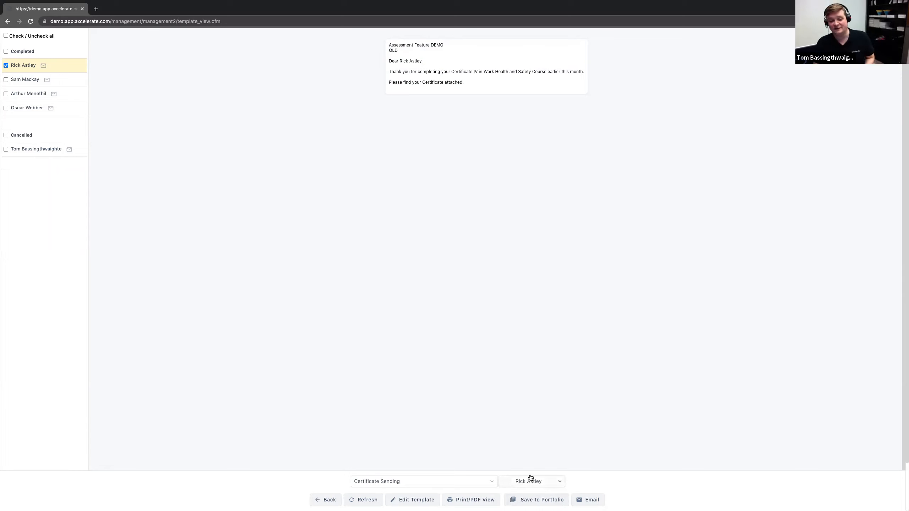
Step: Switch the letter preview to the second completed student and check the merged name in the greeting
{"action": "left_click", "coordinate": [557, 483]}
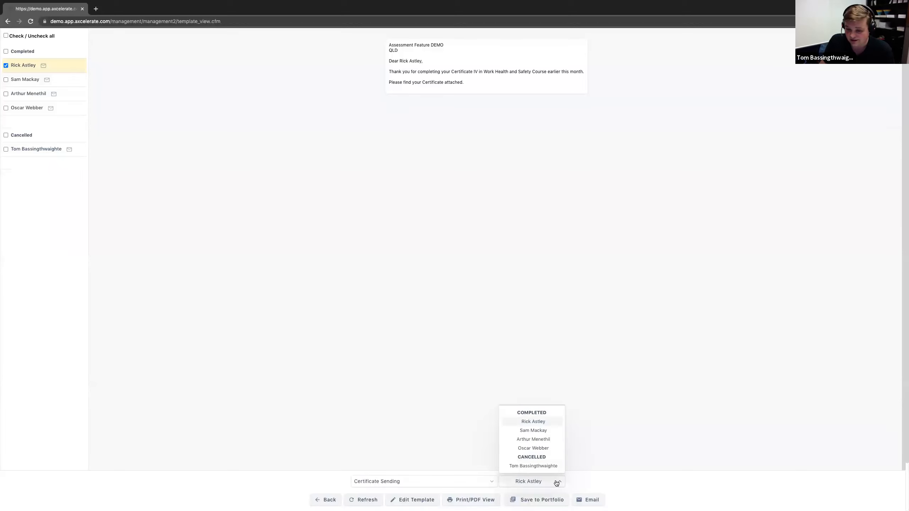
{"action": "left_click", "coordinate": [533, 431]}
{"action": "left_click_drag", "start_coordinate": [400, 61], "coordinate": [408, 62]}
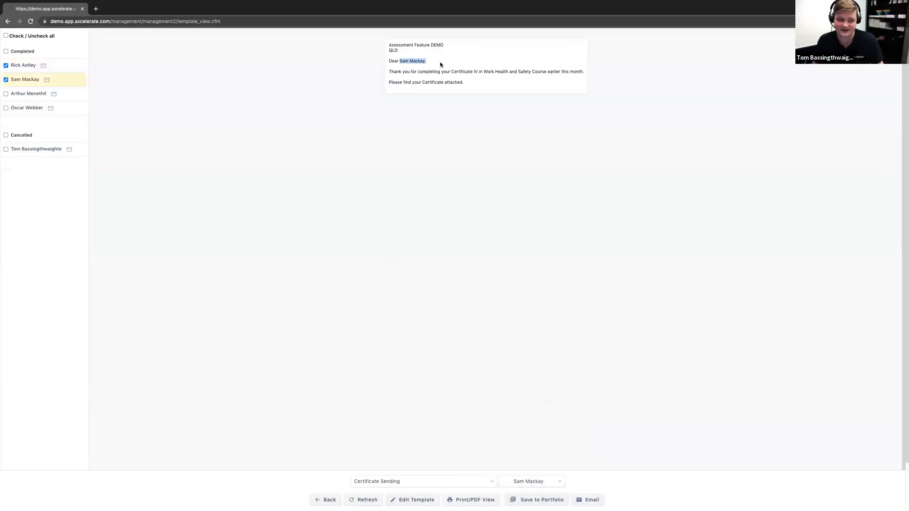
{"action": "left_click", "coordinate": [334, 131]}
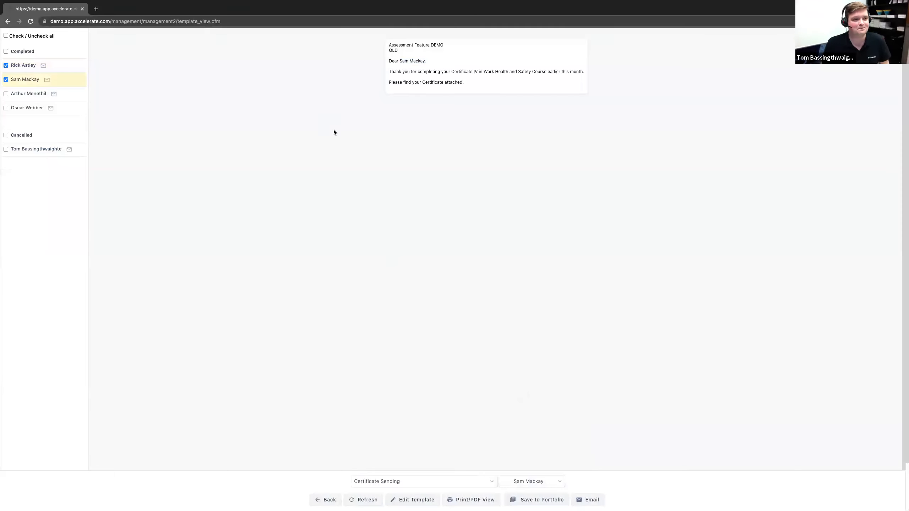
Step: Include the two remaining completed students and the cancelled student as recipients
{"action": "left_click", "coordinate": [6, 94]}
{"action": "left_click", "coordinate": [5, 108]}
{"action": "left_click", "coordinate": [6, 149]}
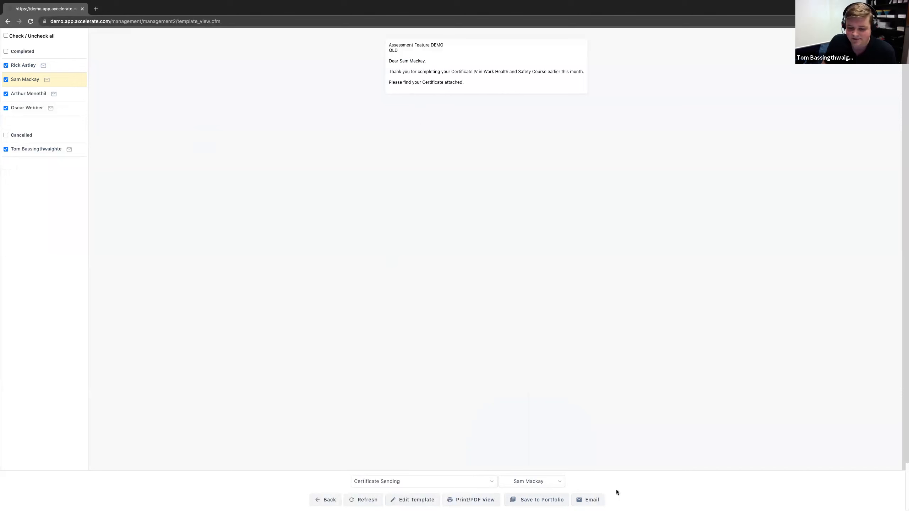
Step: Set up the template as an email to the chosen students and enable Attach Class Certificates
{"action": "left_click", "coordinate": [592, 502]}
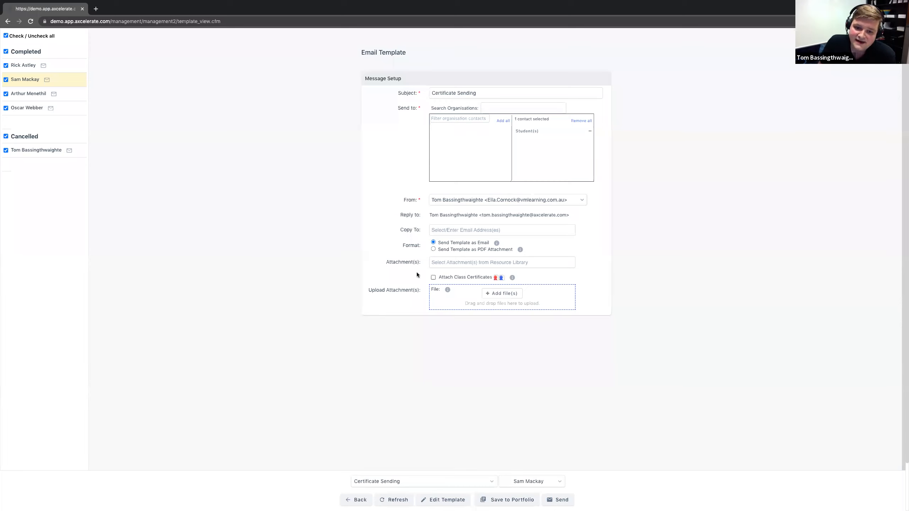
{"action": "left_click_drag", "start_coordinate": [389, 263], "coordinate": [434, 260]}
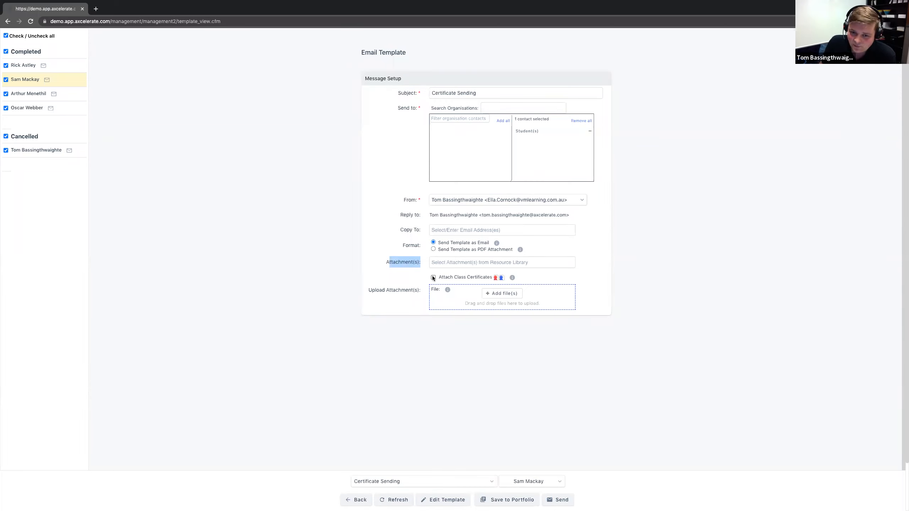
{"action": "left_click", "coordinate": [325, 273]}
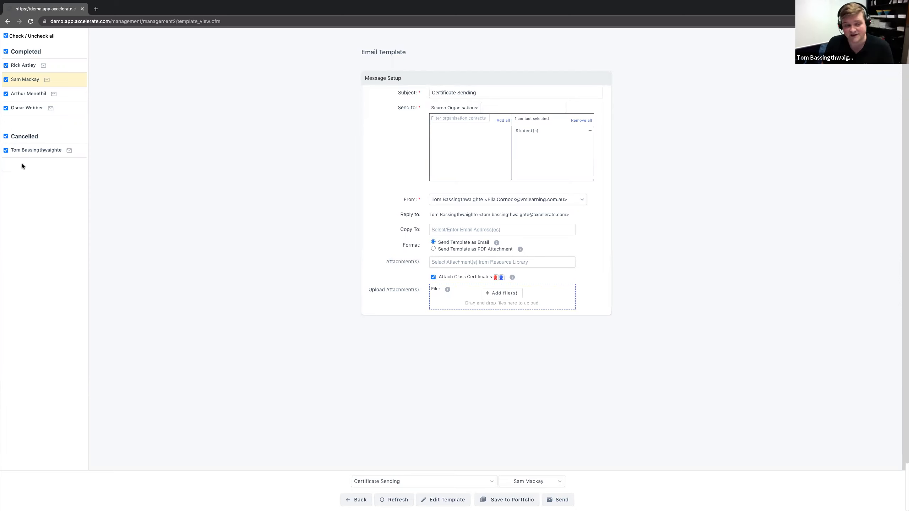
Step: Exclude the cancelled student from the recipients and send the certificate emails
{"action": "left_click", "coordinate": [6, 151]}
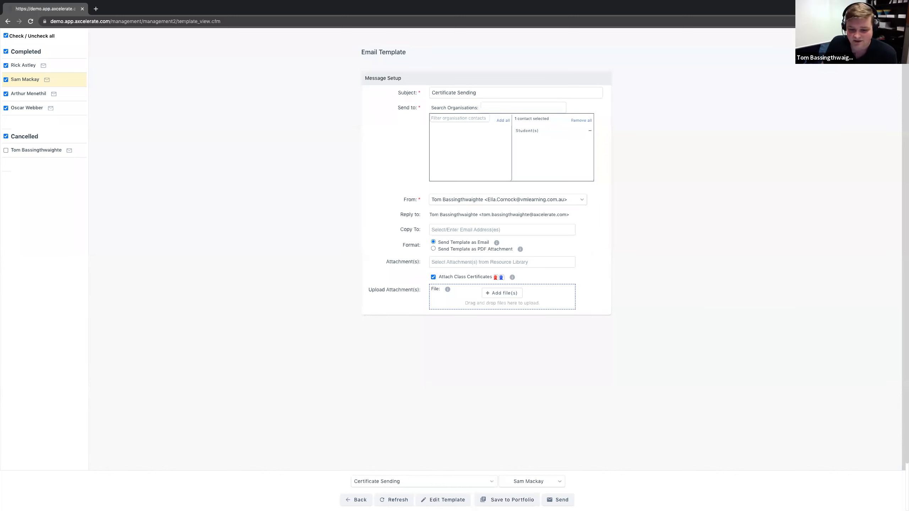
{"action": "left_click", "coordinate": [554, 504]}
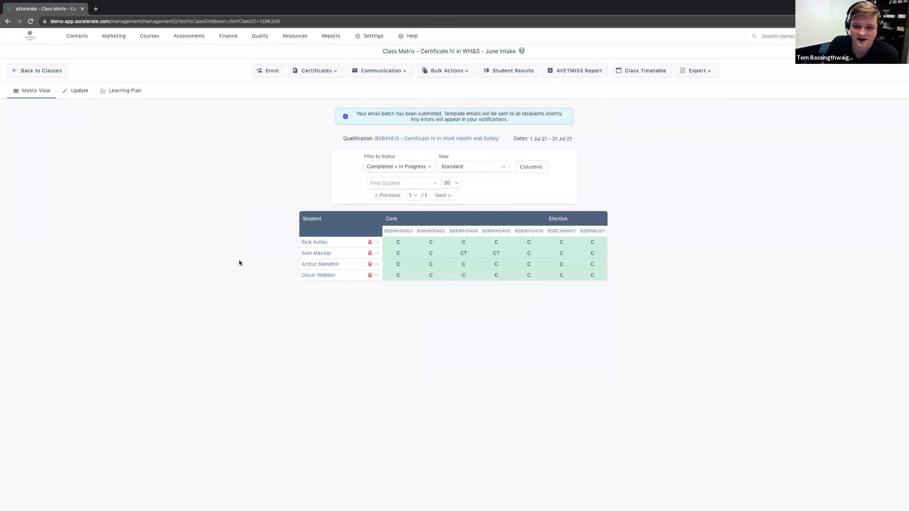
{"action": "left_click_drag", "start_coordinate": [356, 114], "coordinate": [530, 121]}
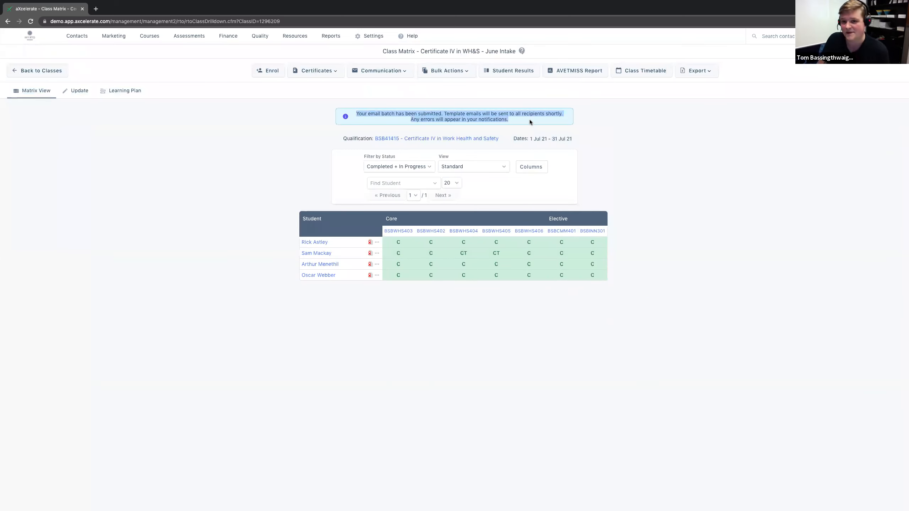
Step: Open the Booking Confirmation - Class template for this class and set it up as an email to the first completed student
{"action": "left_click", "coordinate": [674, 143]}
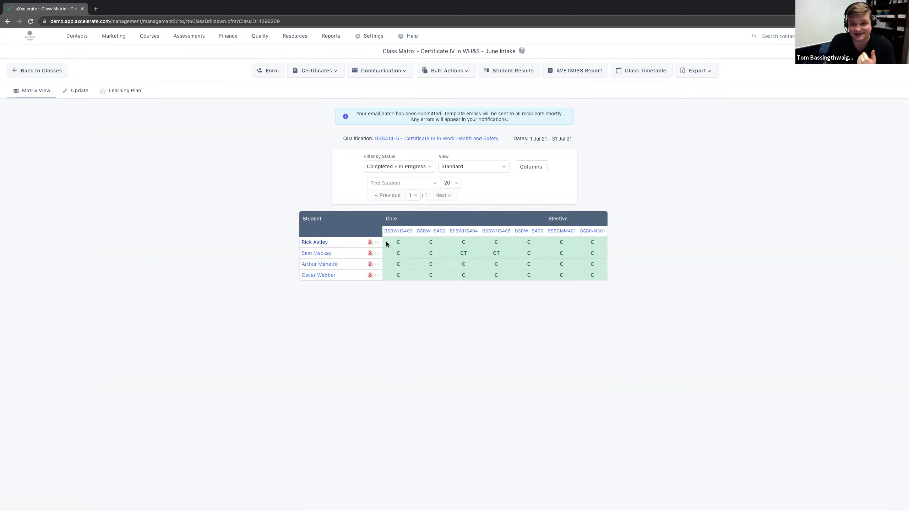
{"action": "left_click", "coordinate": [365, 72]}
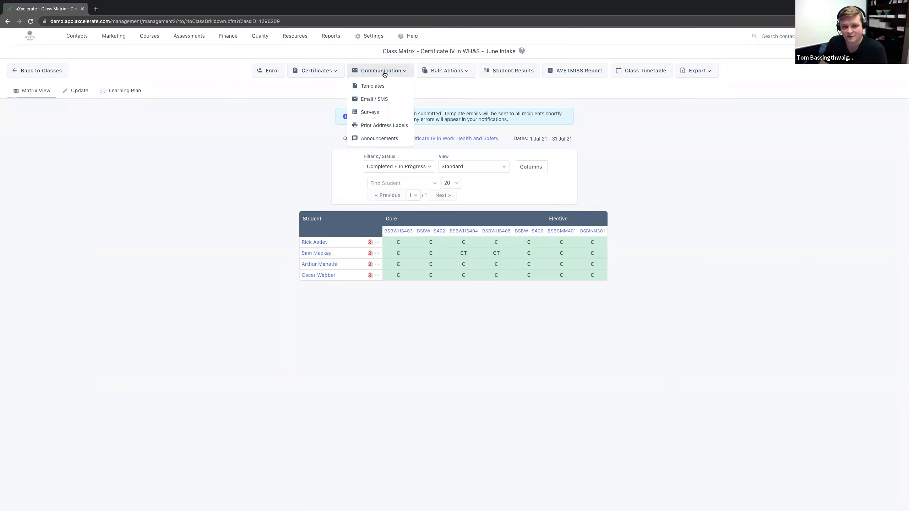
{"action": "left_click", "coordinate": [376, 85]}
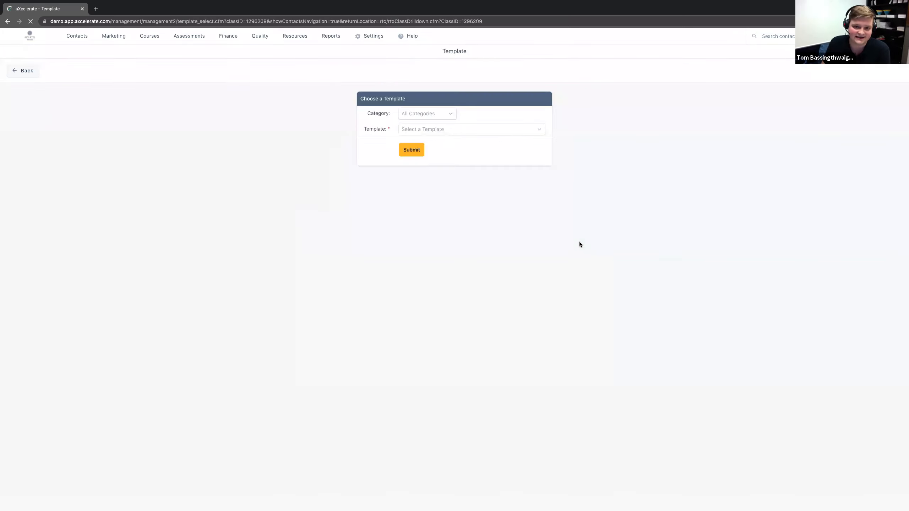
{"action": "left_click", "coordinate": [518, 131]}
{"action": "type", "text": "book"}
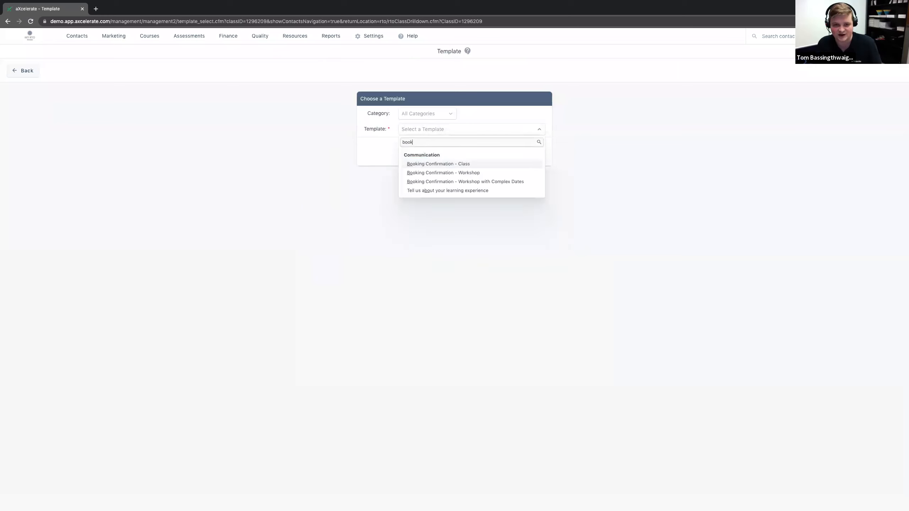
{"action": "left_click", "coordinate": [462, 164]}
{"action": "left_click", "coordinate": [423, 153]}
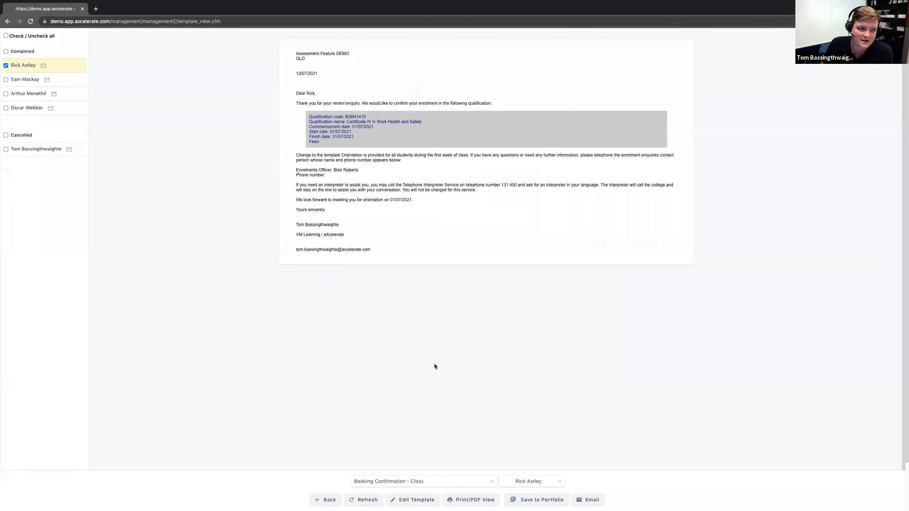
{"action": "left_click", "coordinate": [589, 501]}
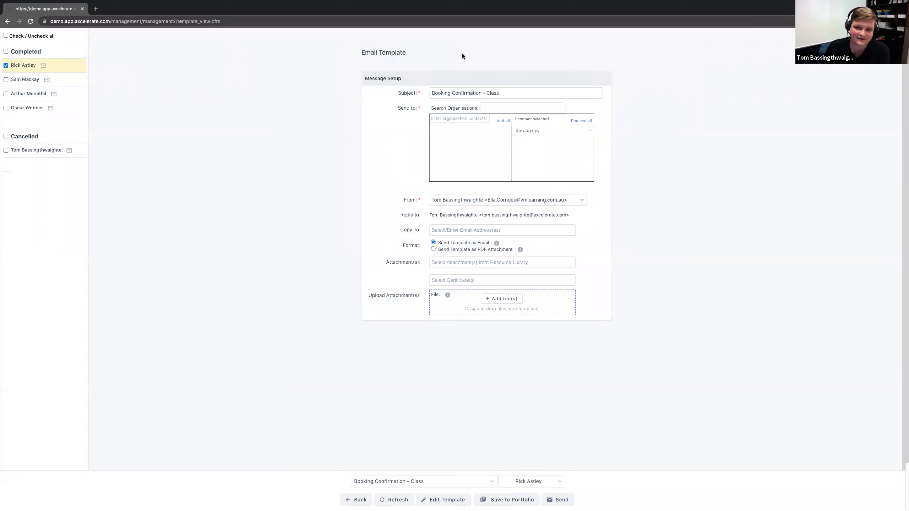
{"action": "triple_click", "coordinate": [480, 92]}
{"action": "type", "text": "asd"}
{"action": "key", "text": "super+z"}
{"action": "left_click", "coordinate": [367, 129]}
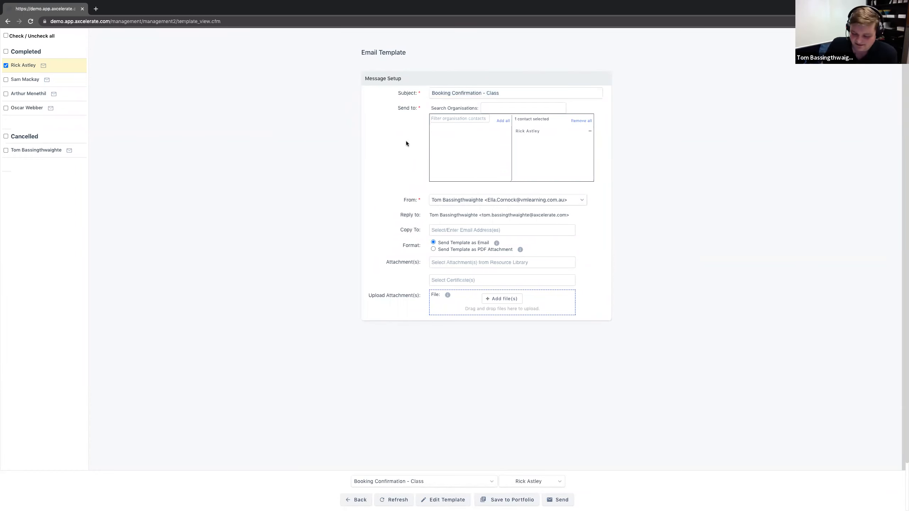
Step: Replace the email subject with ":)" and return to the class matrix without sending the booking confirmation
{"action": "left_click_drag", "start_coordinate": [504, 94], "coordinate": [427, 90]}
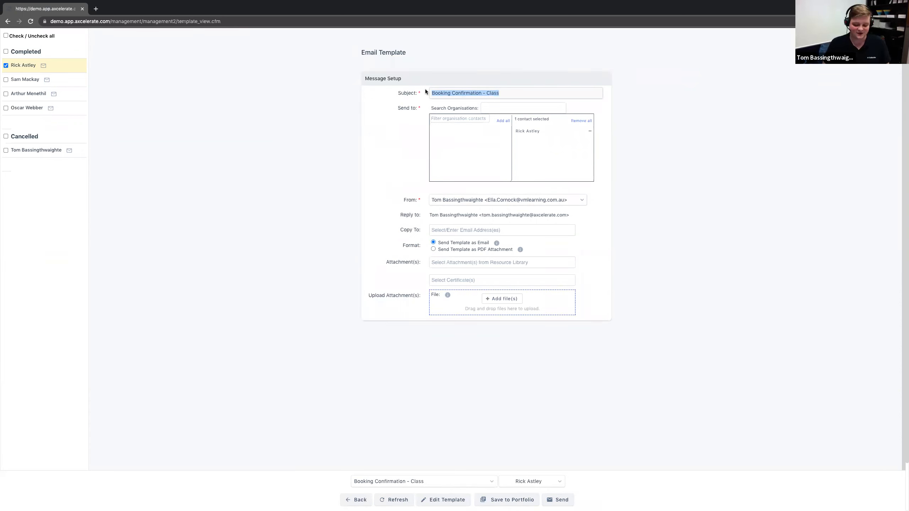
{"action": "type", "text": ":)"}
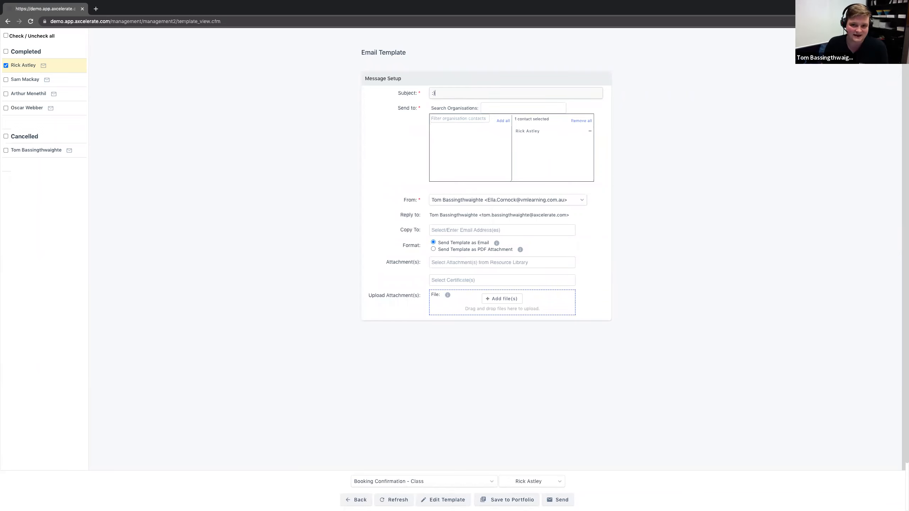
{"action": "left_click", "coordinate": [304, 294]}
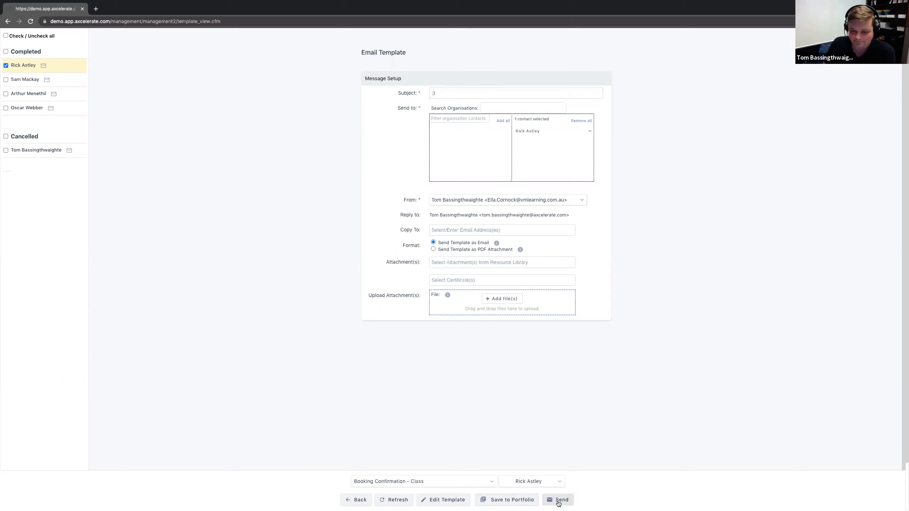
{"action": "left_click", "coordinate": [351, 501]}
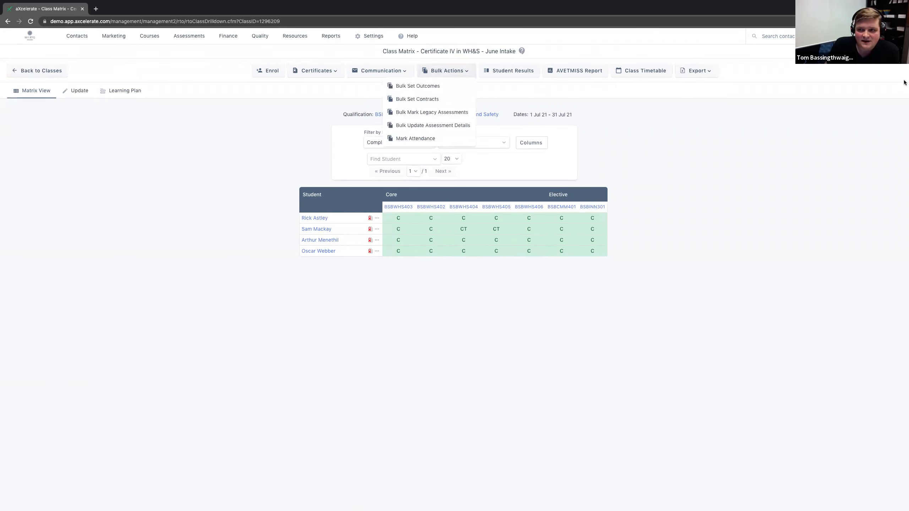
Step: Switch from the class matrix to the Student Portal for the logged-in account
{"action": "mouse_move", "coordinate": [884, 36]}
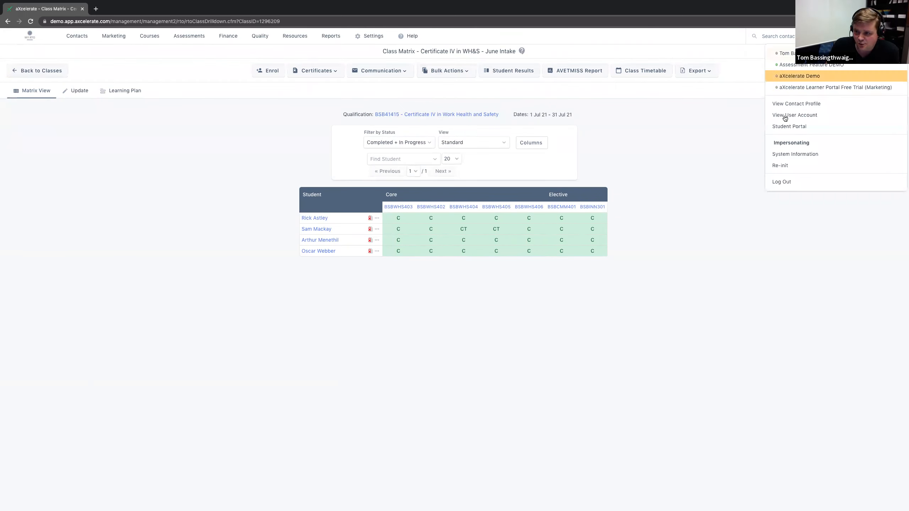
{"action": "left_click", "coordinate": [787, 128]}
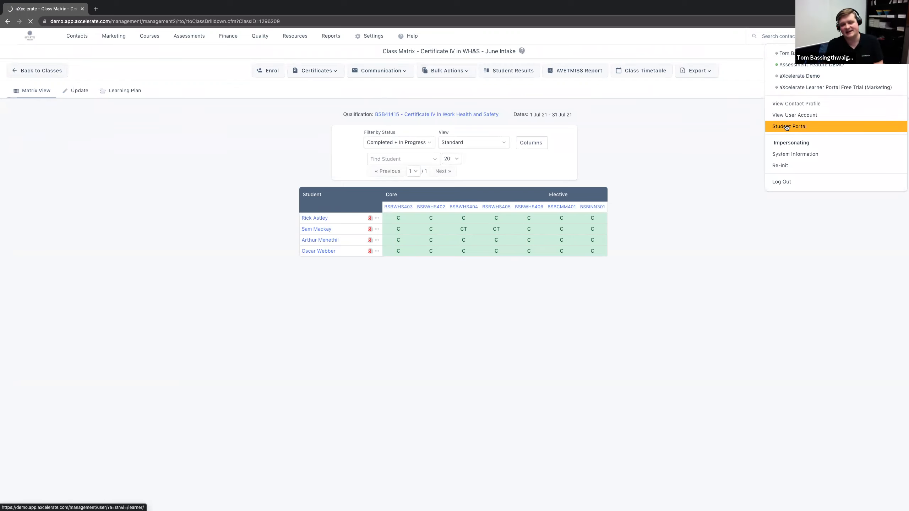